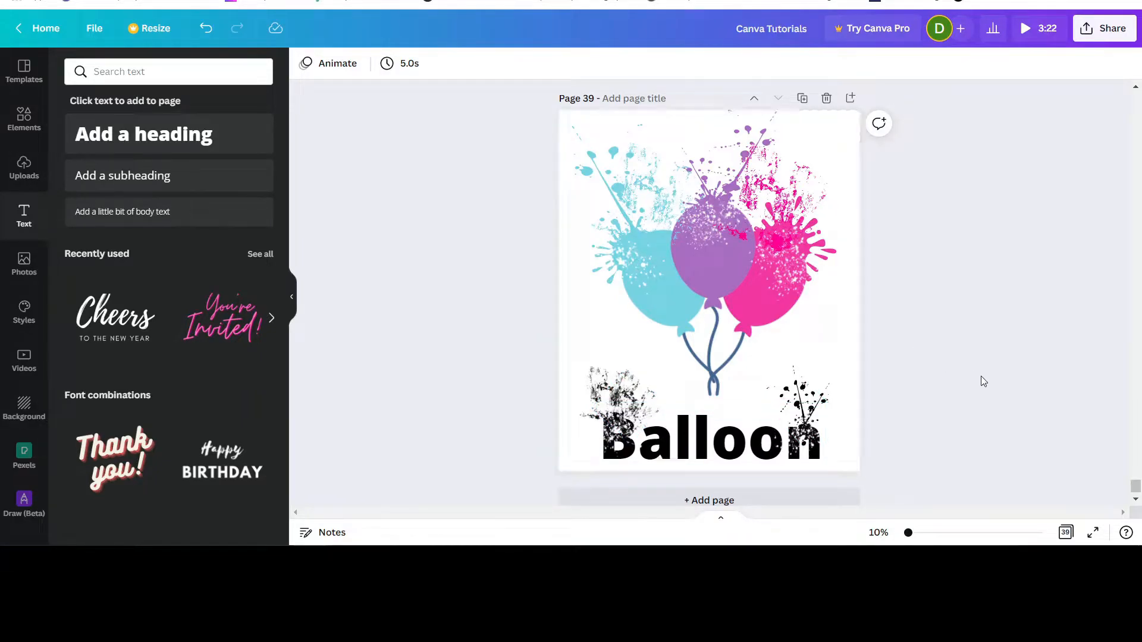
Step: Add a new blank page after page 39 and search the graphics library for "balloon"
click(720, 501)
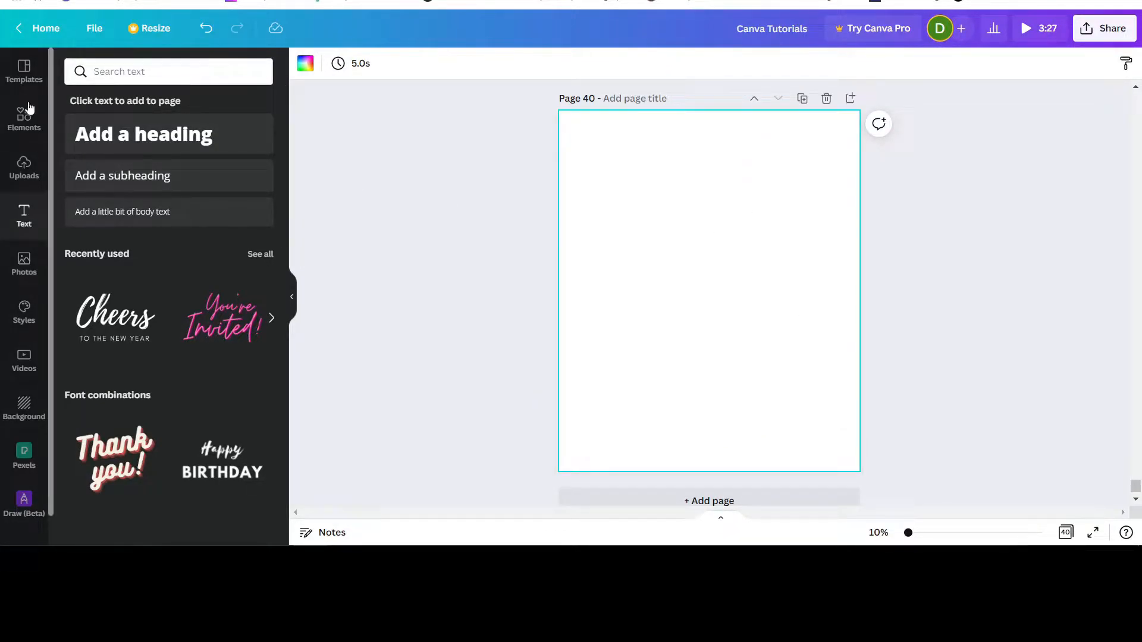
click(24, 117)
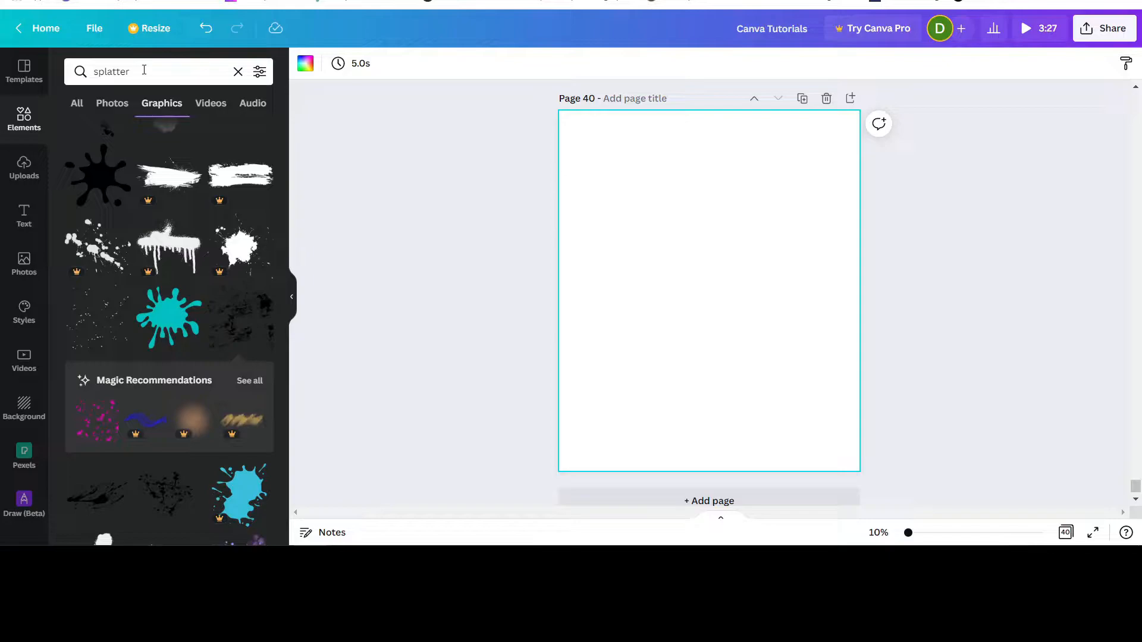
click(142, 72)
drag(142, 72, 79, 58)
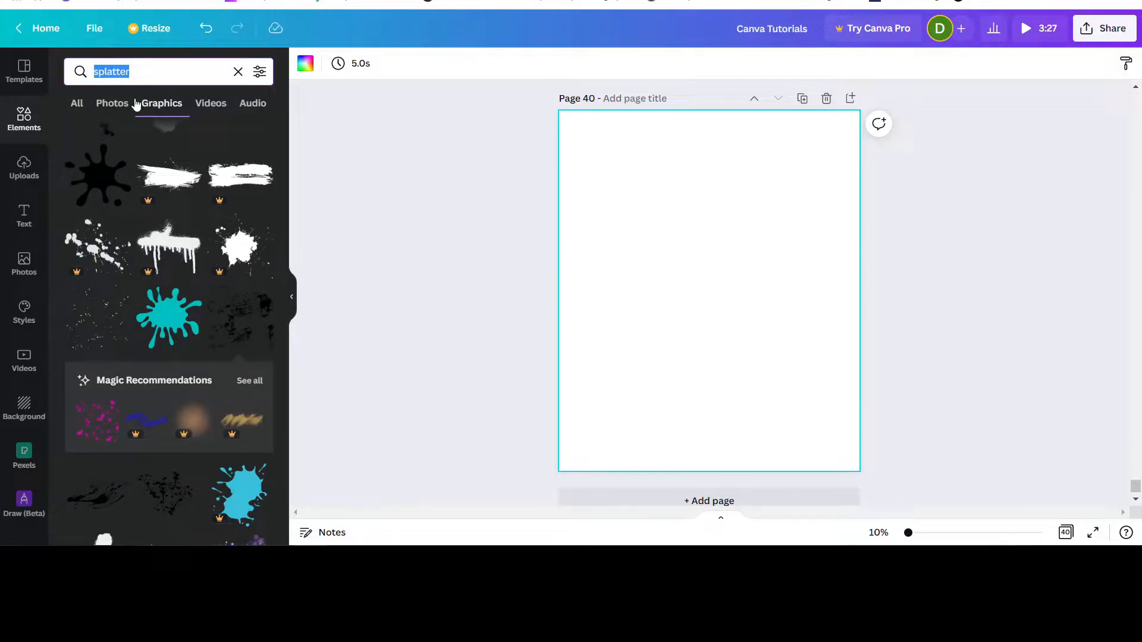
text(ballo)
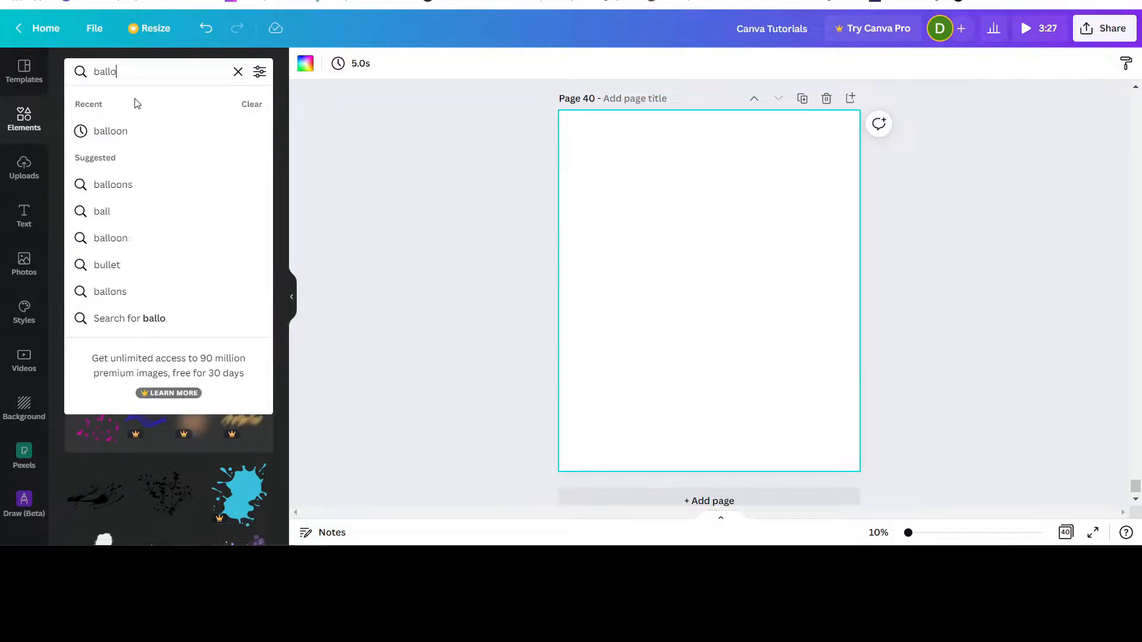
text(on)
key(Return)
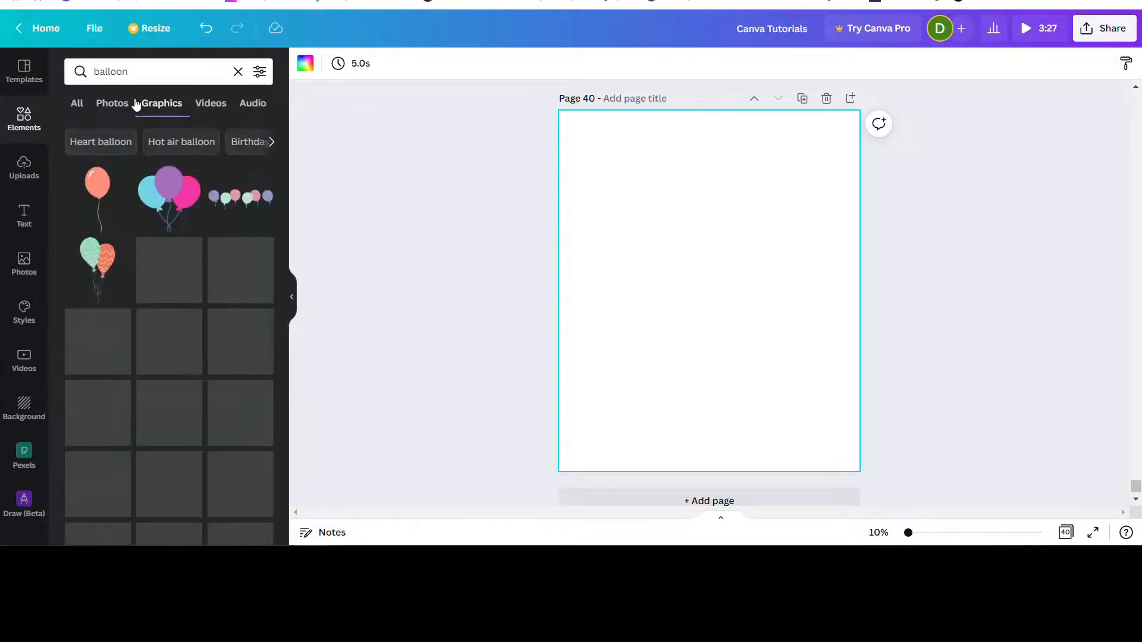
Step: Insert the graphic of three balloons in light blue, purple and pink at the centre of the page
click(166, 212)
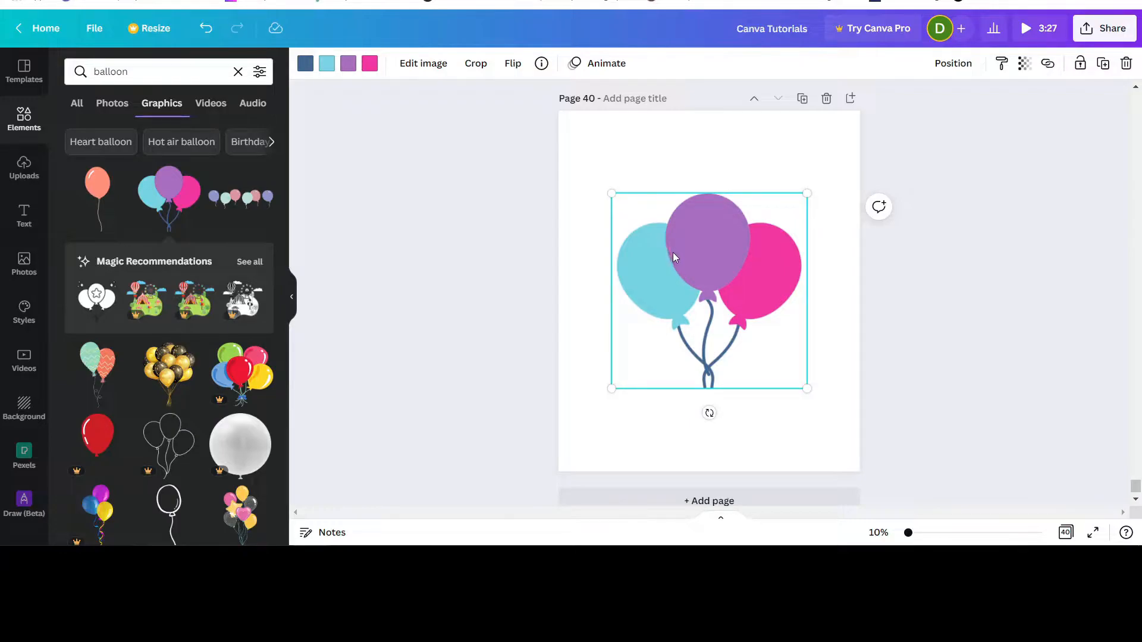
mouse_move(686, 255)
mouse_down()
mouse_move(687, 228)
mouse_move(691, 246)
mouse_up()
click(765, 148)
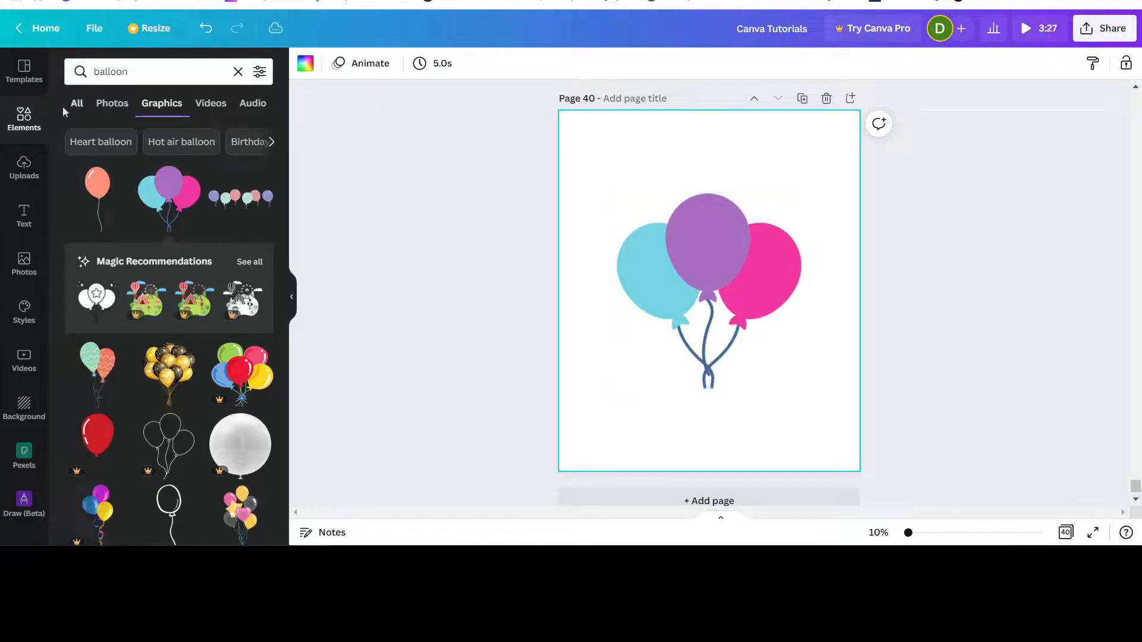
Step: Search the graphics for "splatter" and place the fine speckled splatter over the purple balloon
drag(128, 71, 87, 70)
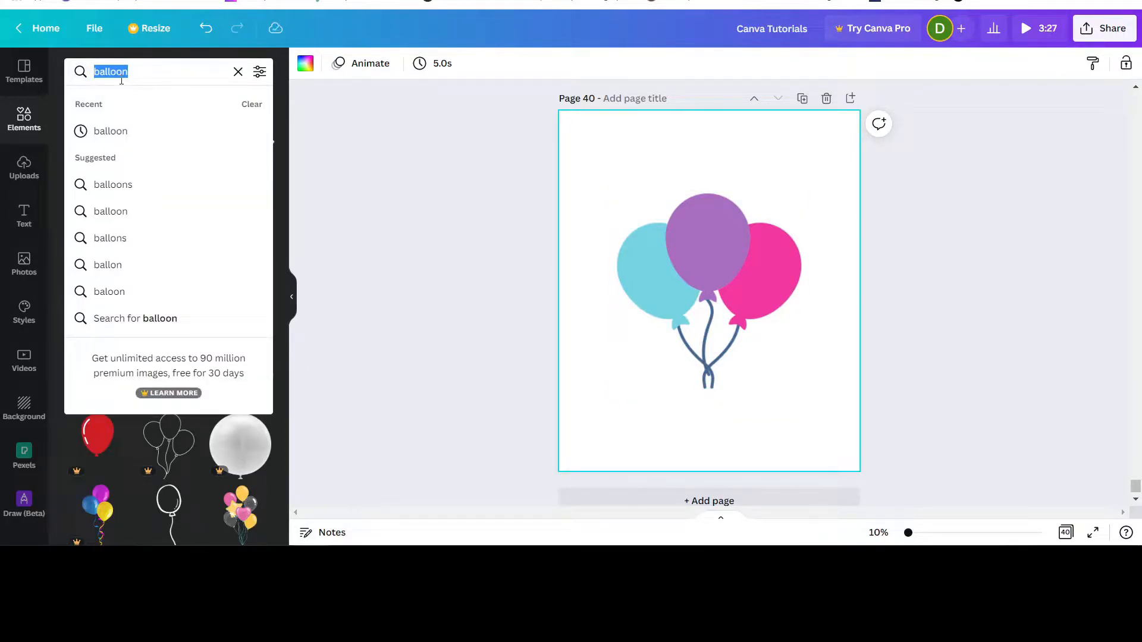
text(splatter)
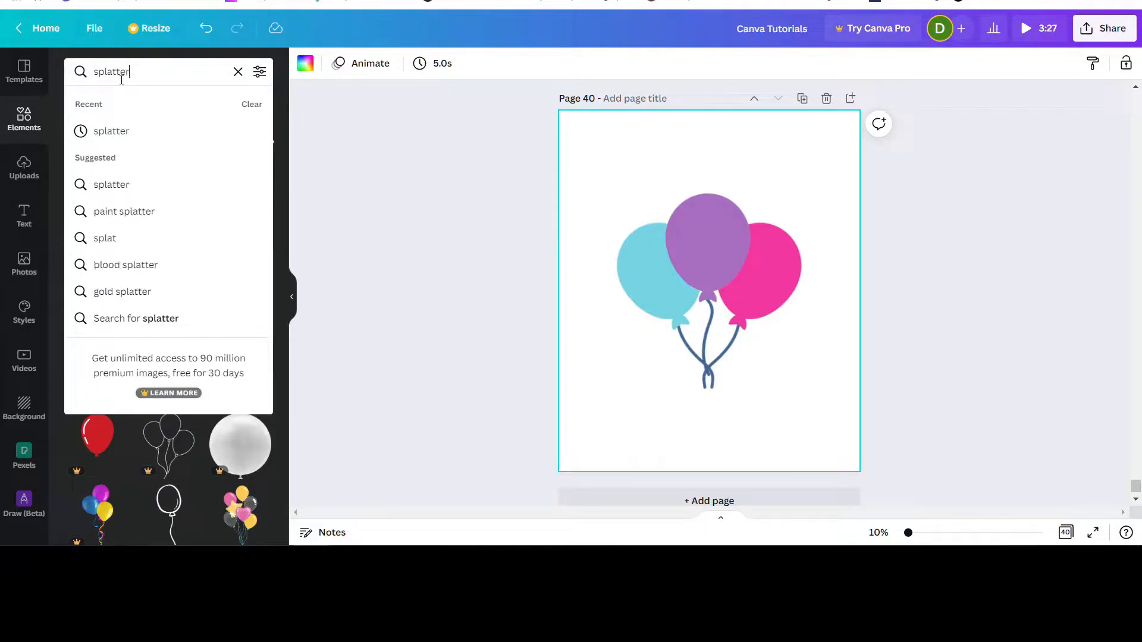
key(Return)
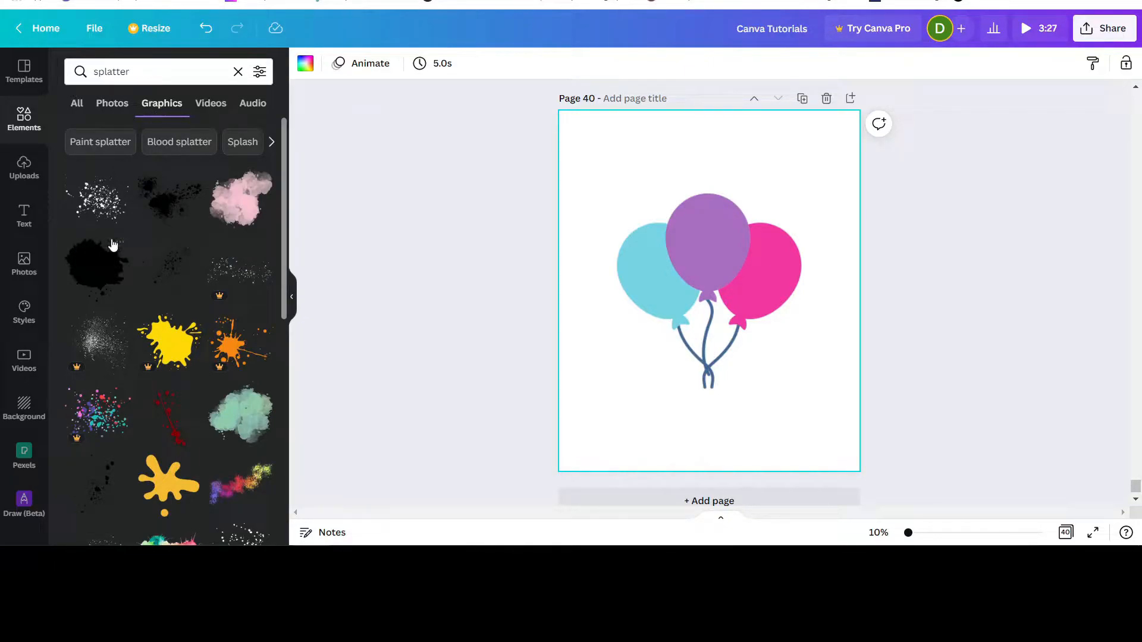
mouse_move(111, 243)
mouse_move(101, 202)
mouse_move(226, 361)
click(96, 203)
drag(713, 274, 693, 226)
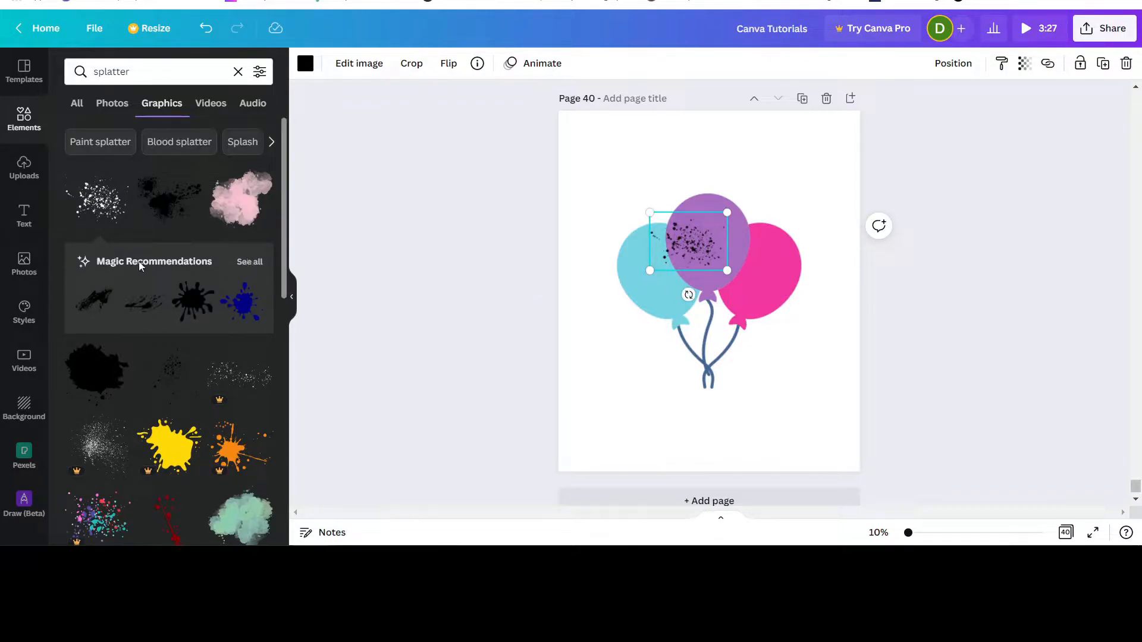
Step: From the full set of recommendations, add the blue streaked splatter on the pink balloon and the orange splatter on the light-blue balloon
click(250, 263)
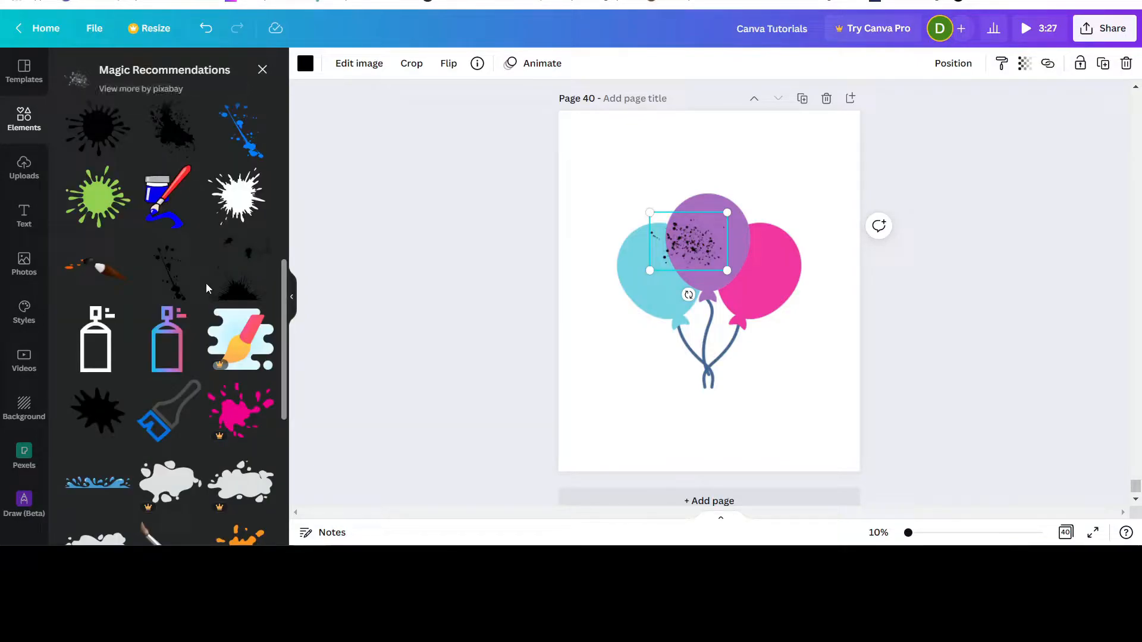
scroll(205, 283, up, 1)
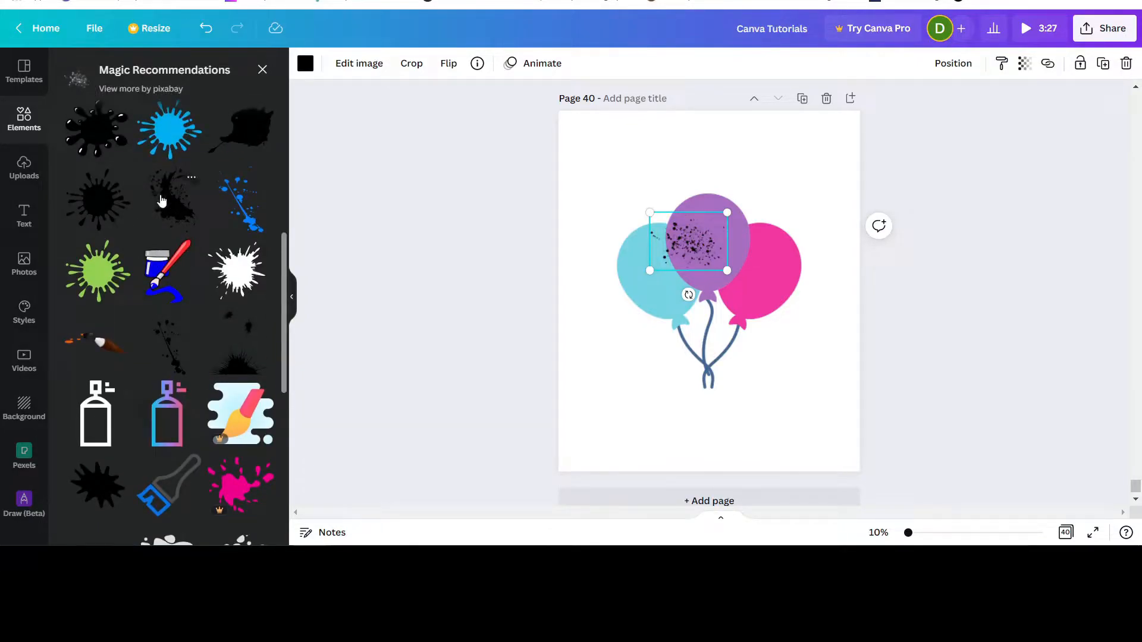
click(236, 207)
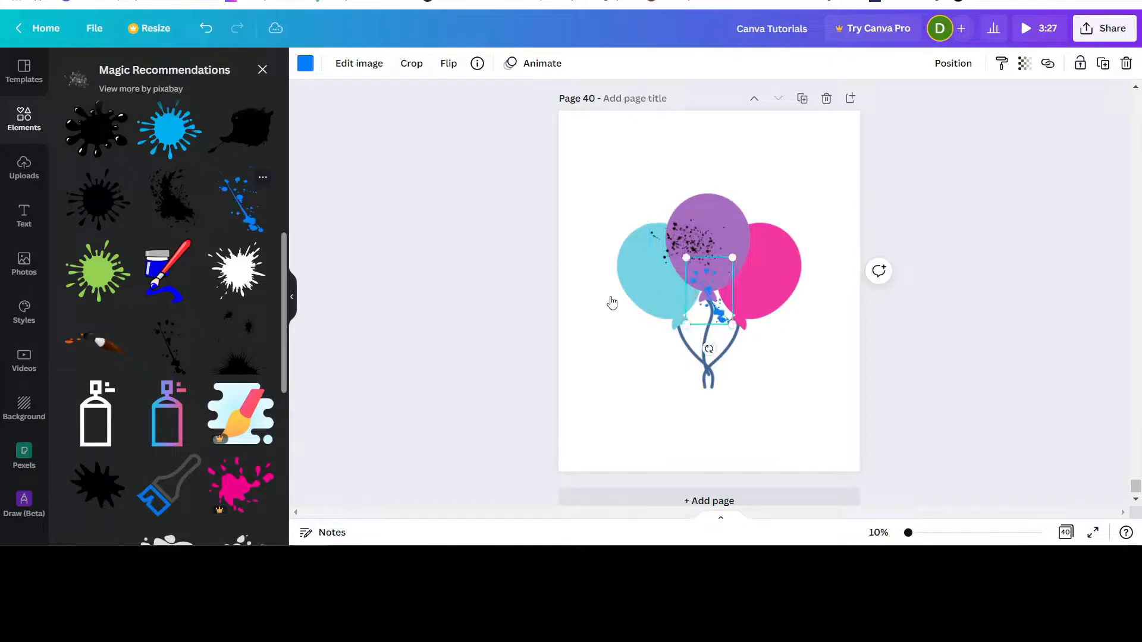
drag(706, 295, 760, 231)
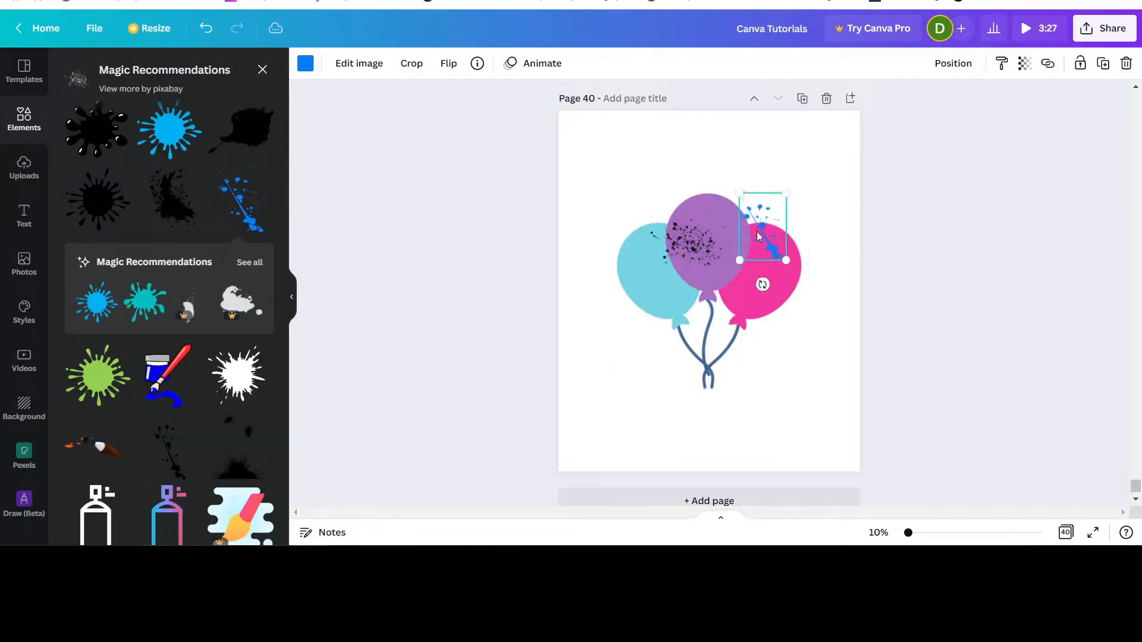
drag(166, 147, 634, 232)
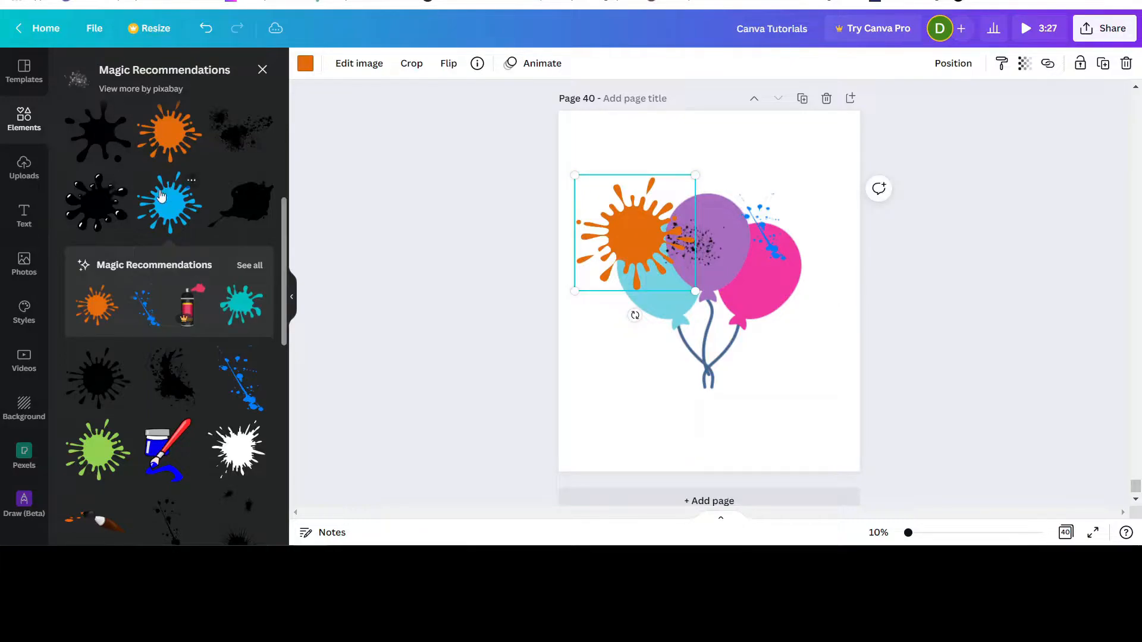
Step: Try the rounded black blob and delete it, and place the dense black ink splatter over the pink balloon instead
click(102, 143)
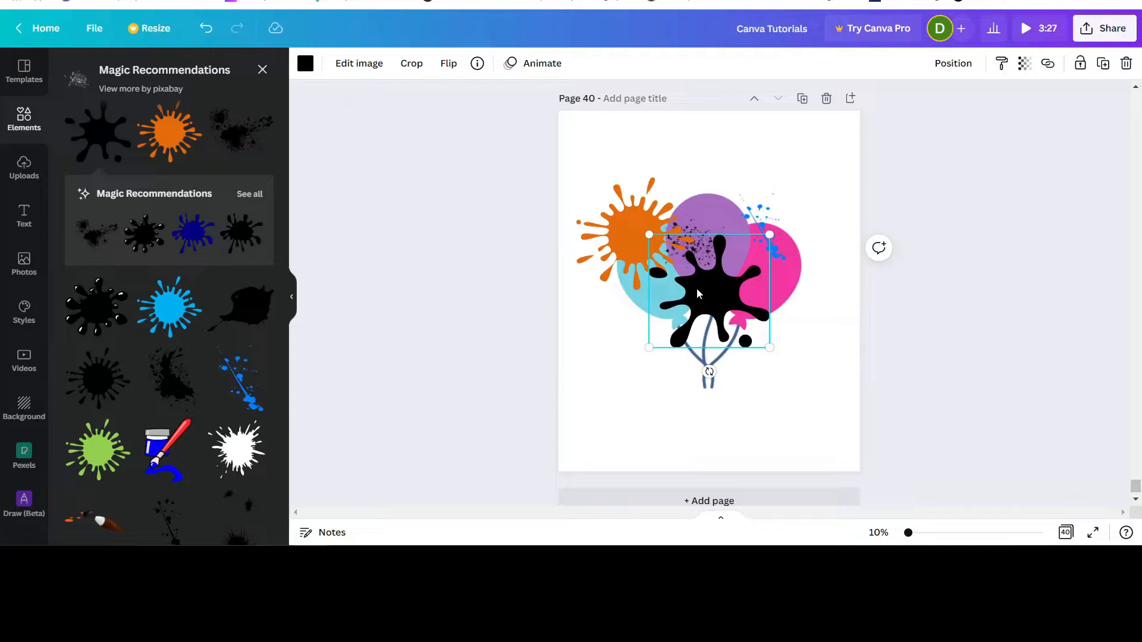
key(Delete)
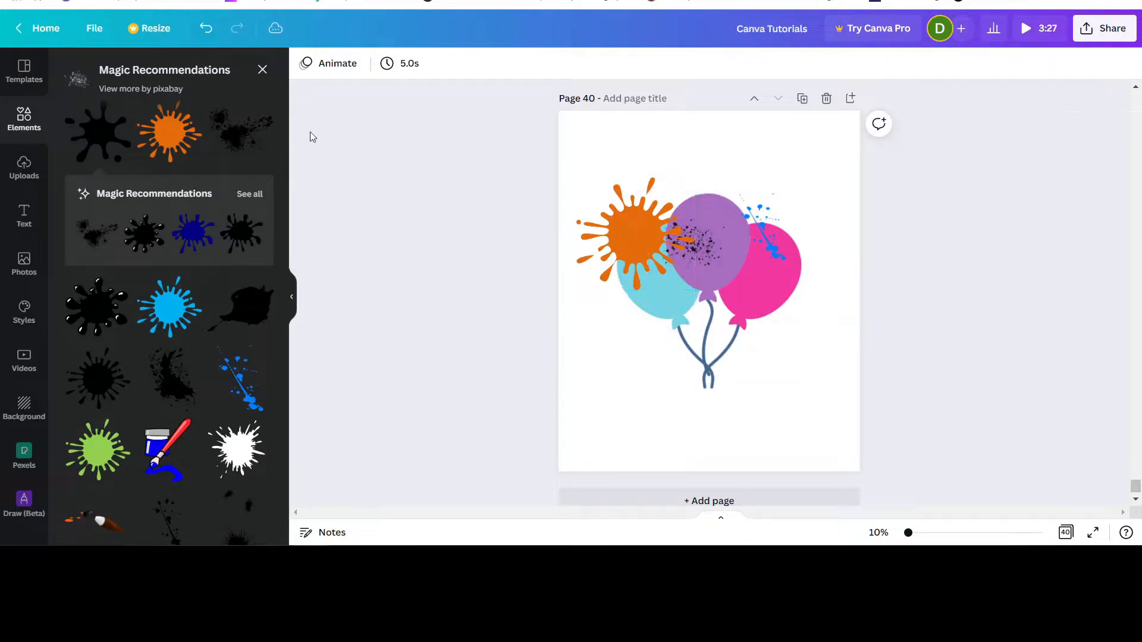
click(237, 132)
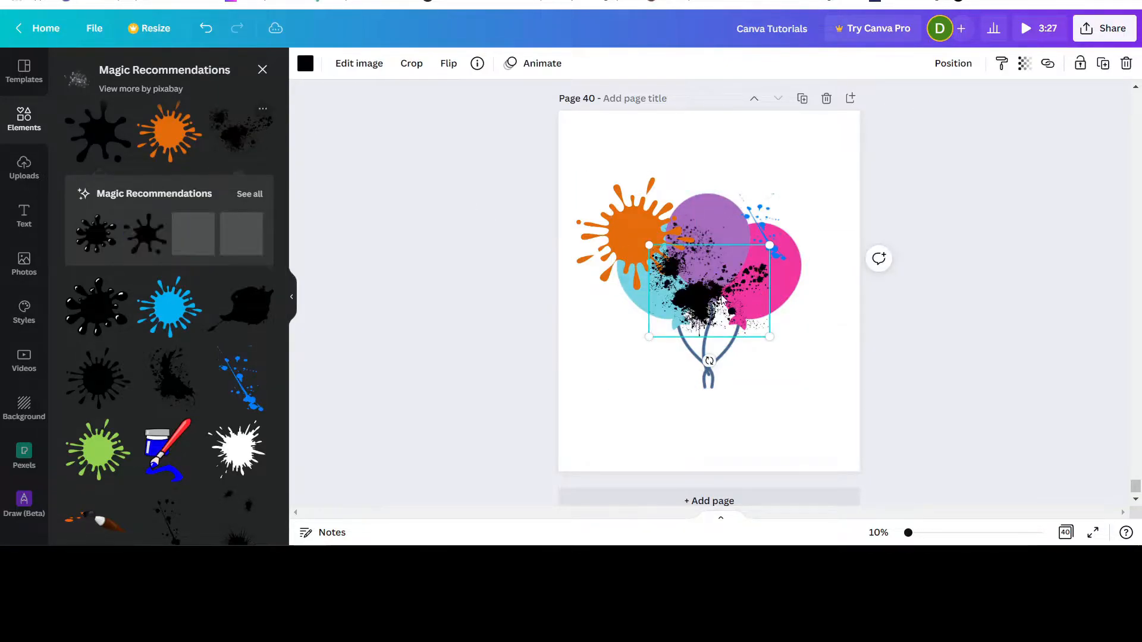
drag(684, 302, 761, 306)
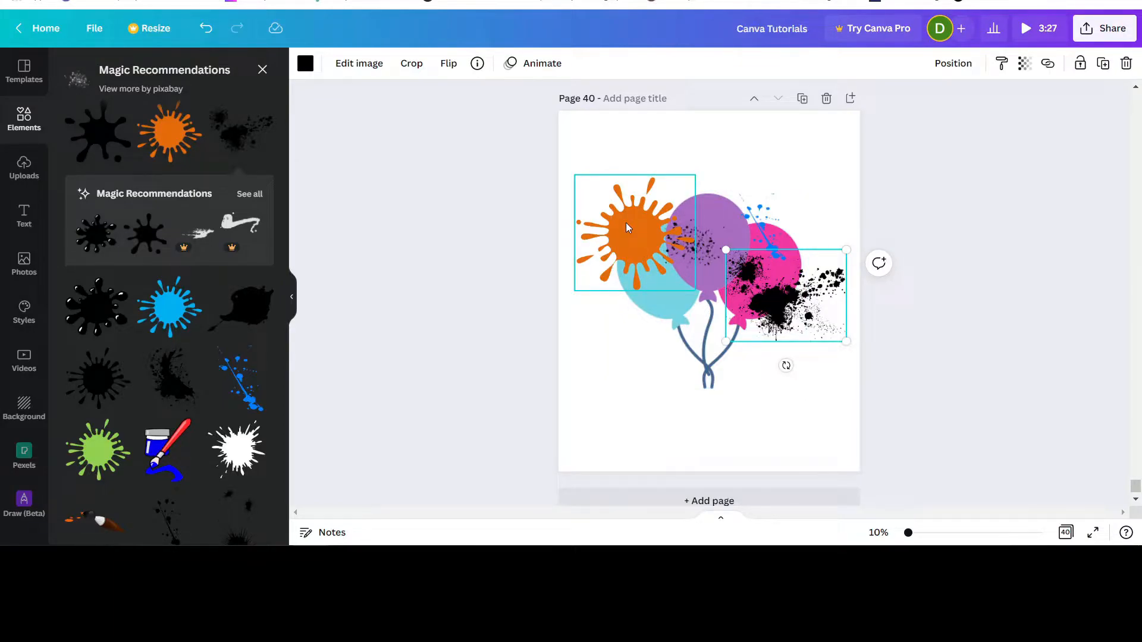
Step: Move the orange, dense black, speckled and blue splatters off the balloons to the lower part of the page
drag(630, 235, 615, 415)
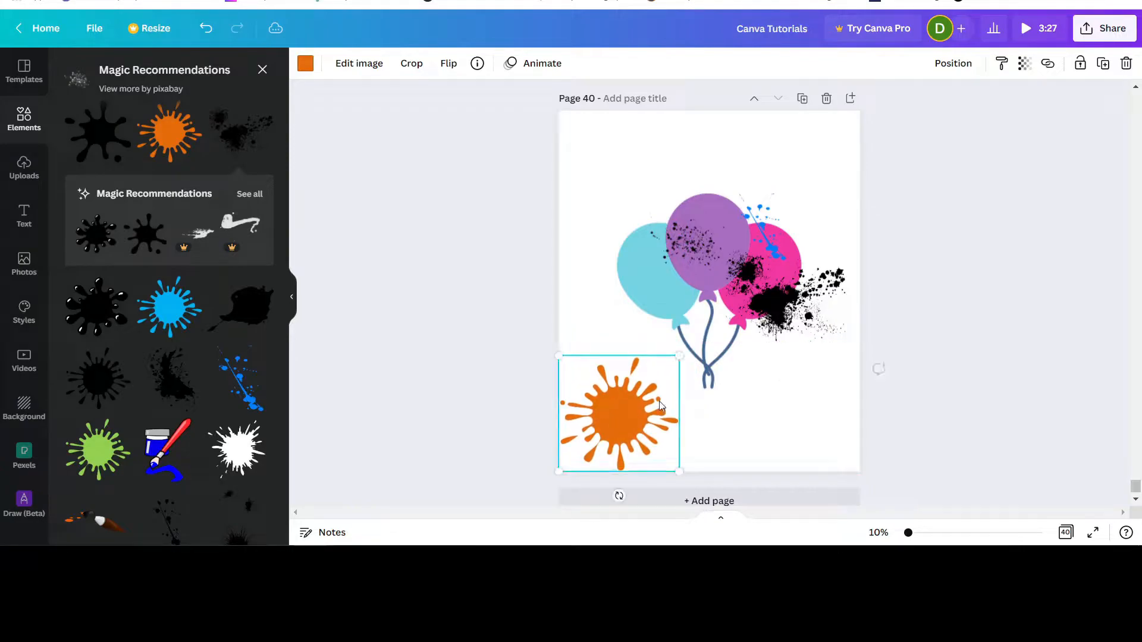
drag(779, 297, 703, 432)
drag(708, 252, 816, 433)
drag(769, 217, 835, 352)
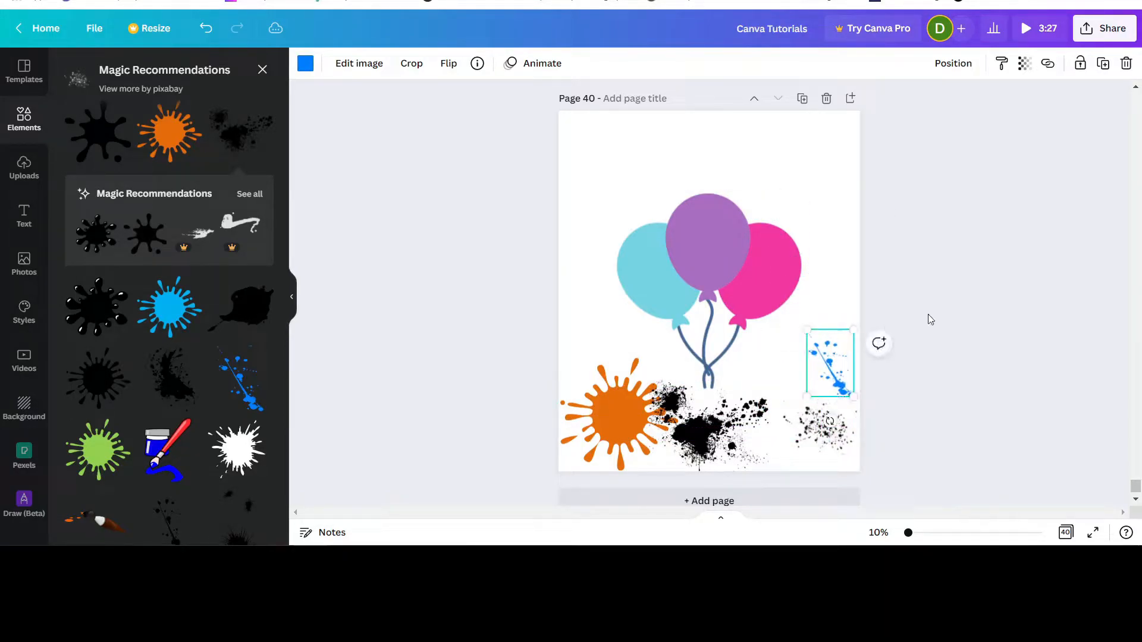
Step: Nudge the balloons slightly upward and place the blue splatter, enlarged, at the upper-left edge of the light-blue balloon
drag(717, 247, 717, 238)
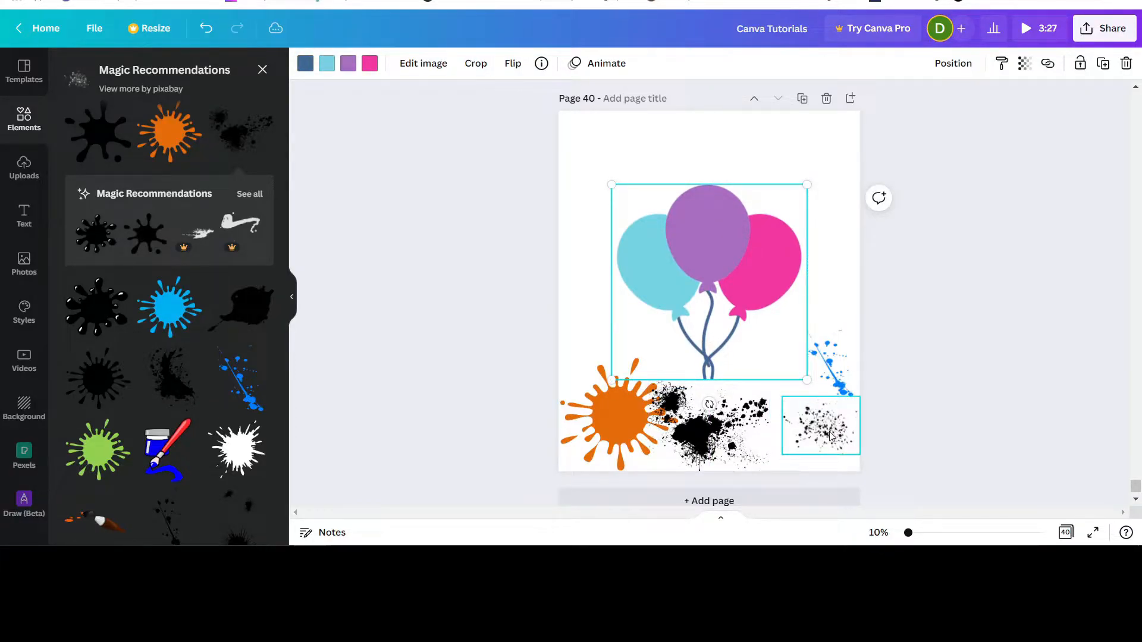
drag(840, 384, 629, 214)
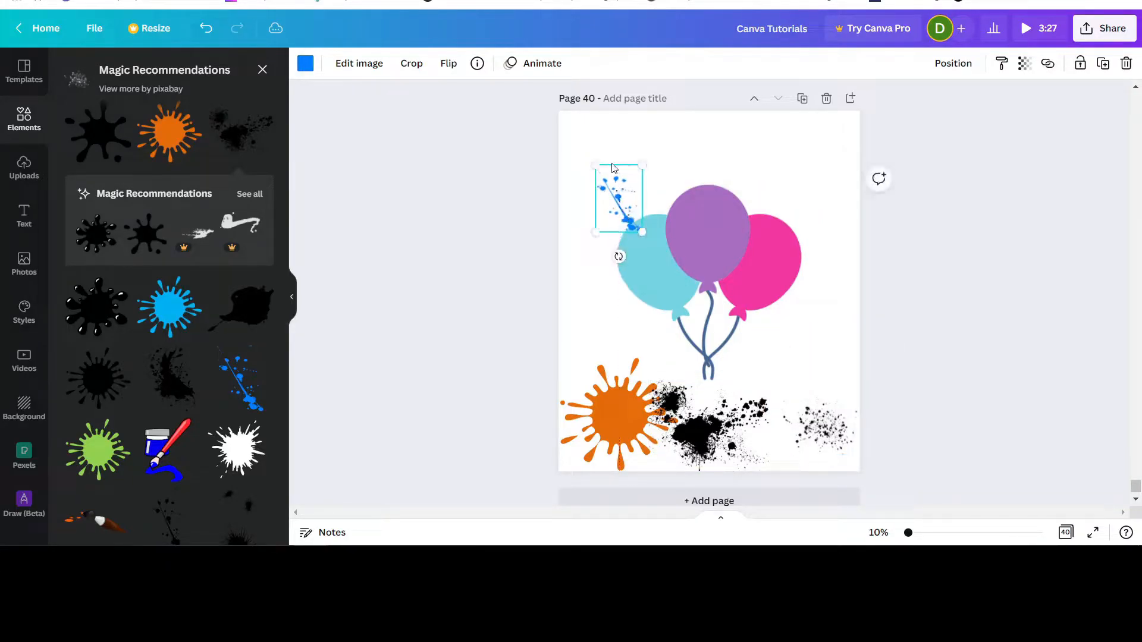
drag(595, 165, 594, 139)
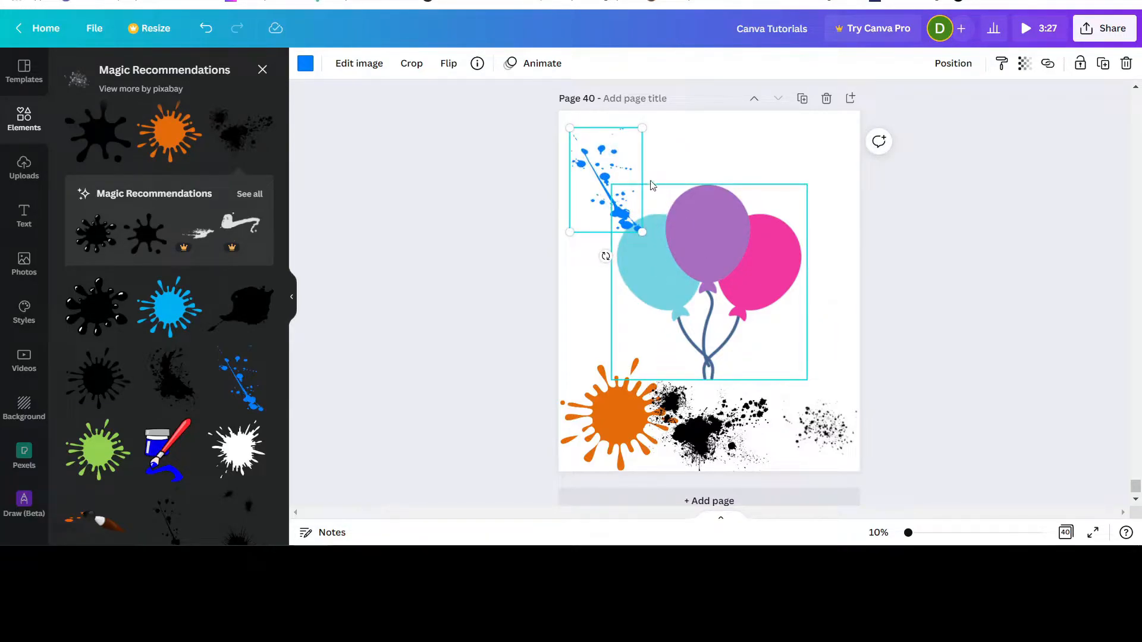
Step: Recolour the blue splatter to #76D3E3 sampled from the light-blue balloon, and place a duplicate of it near the page's lower-right corner
click(305, 66)
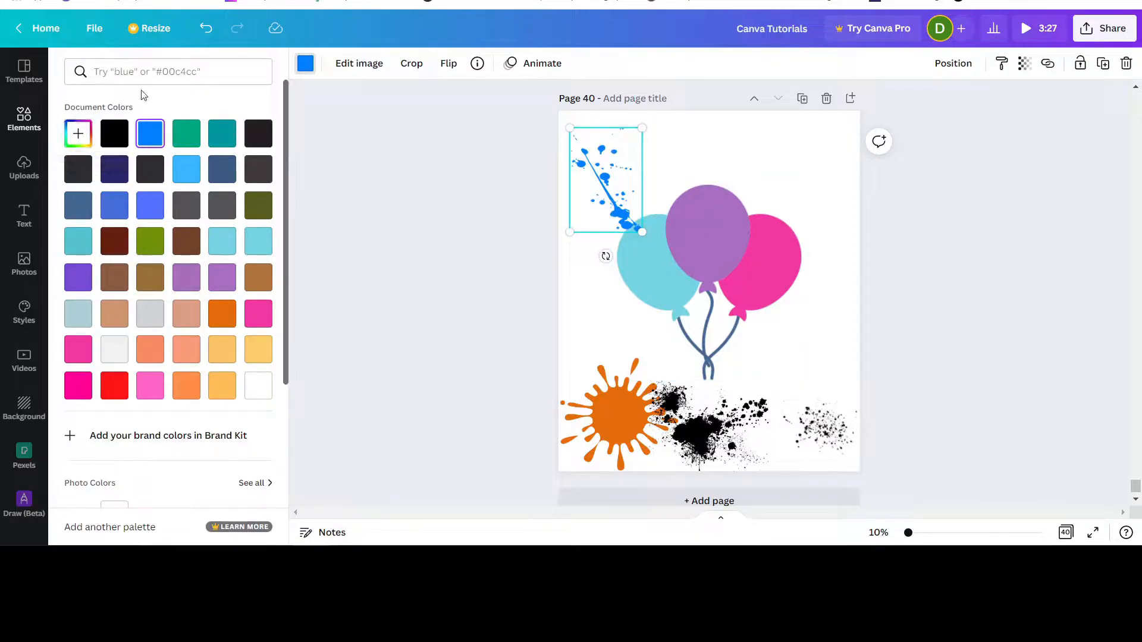
click(76, 138)
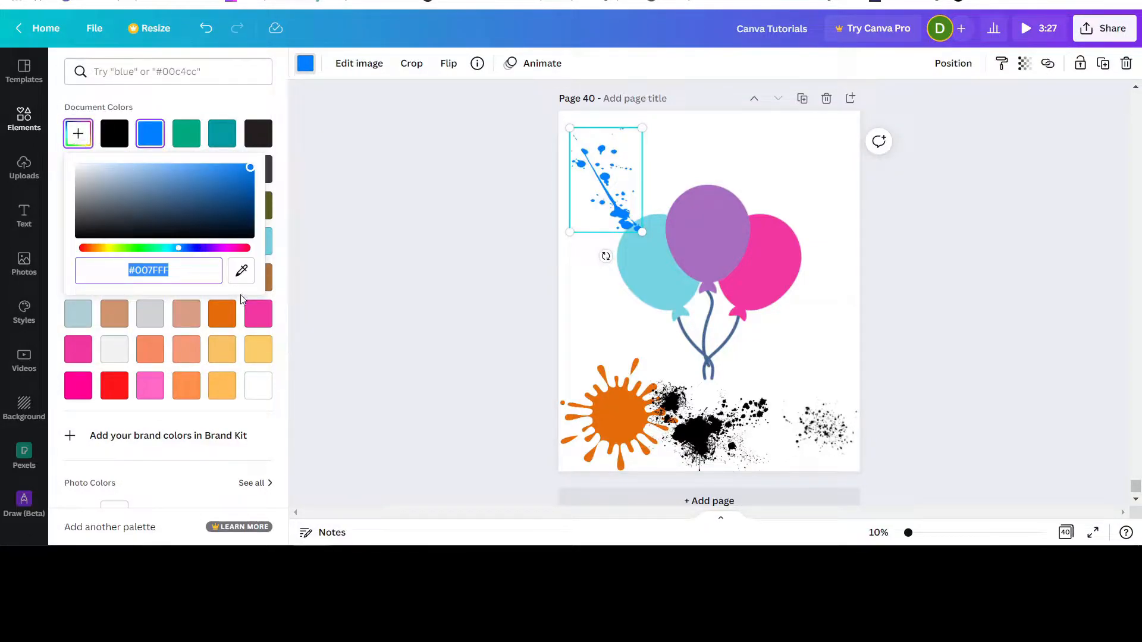
click(239, 273)
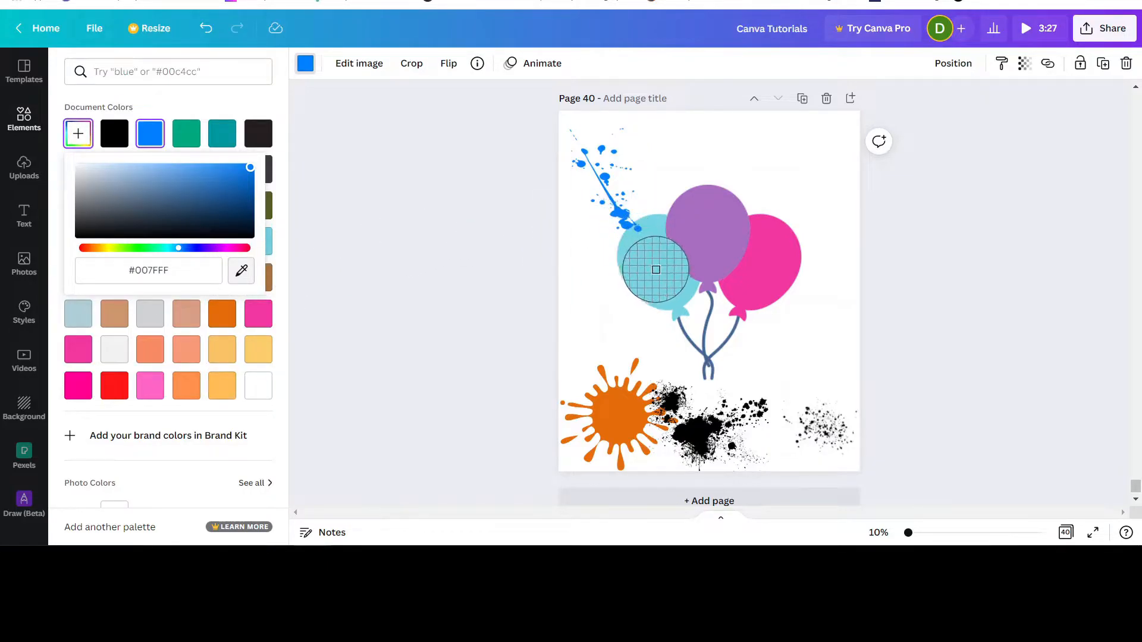
click(655, 269)
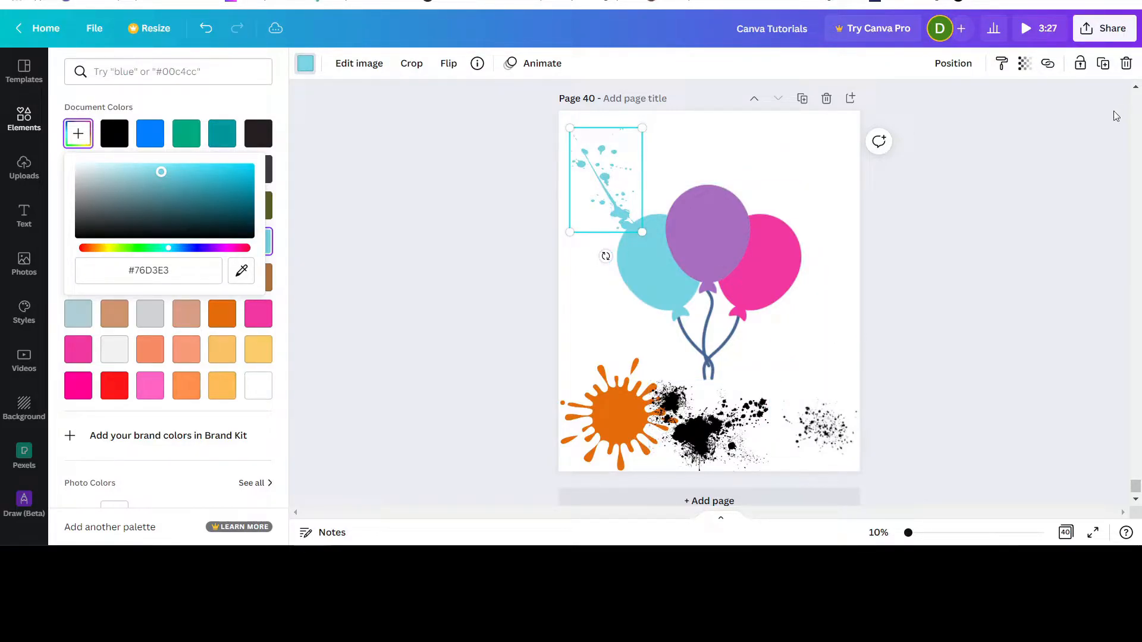
click(1104, 64)
drag(611, 178, 765, 405)
Step: Duplicate the speckled splatter, place the copy over the upper-left part of the light-blue balloon, and colour it white
click(842, 440)
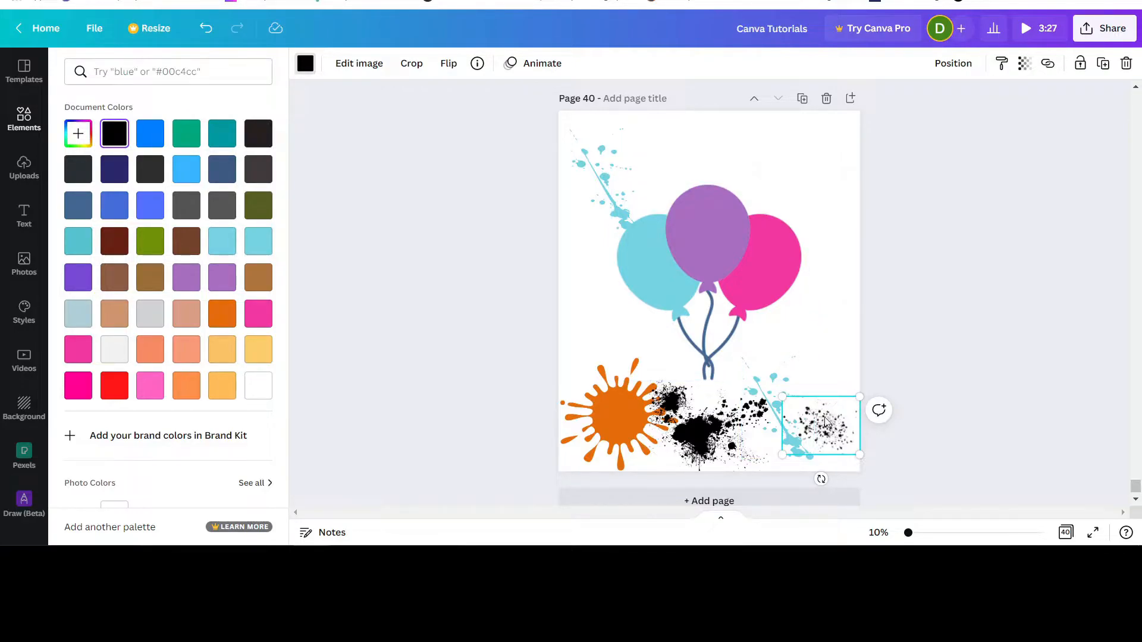
click(1103, 63)
drag(830, 419, 640, 222)
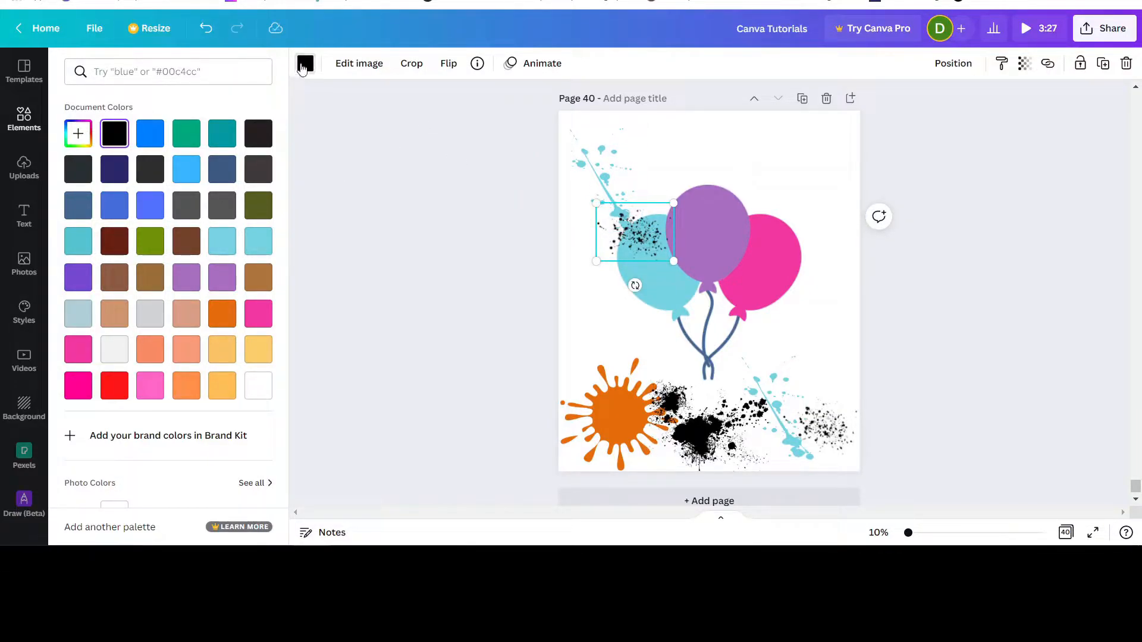
click(259, 386)
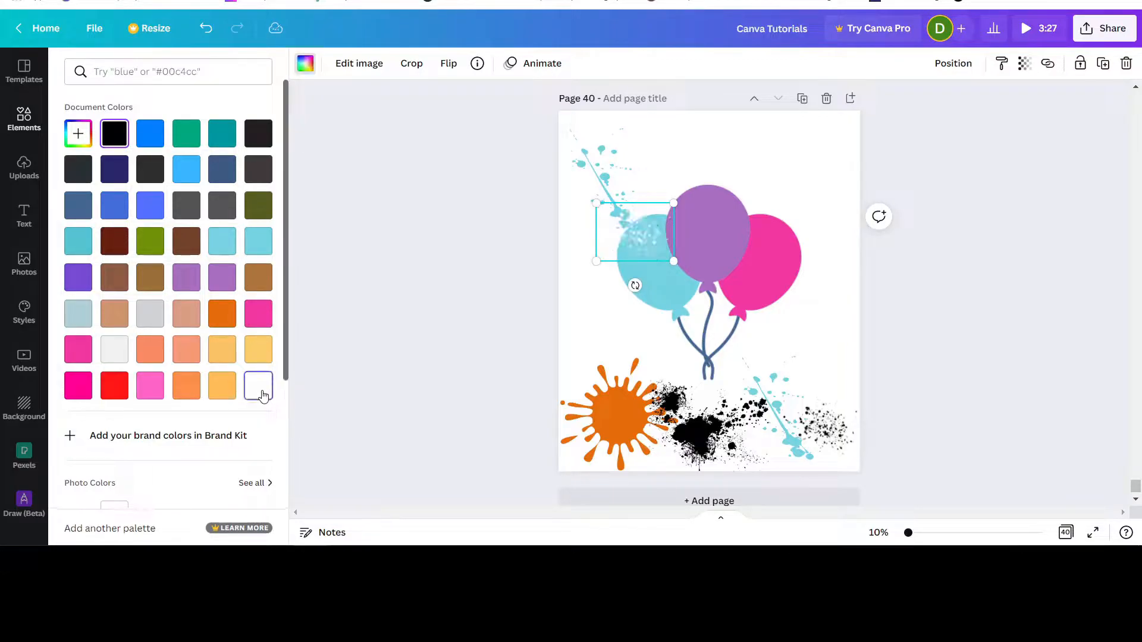
drag(648, 240, 637, 235)
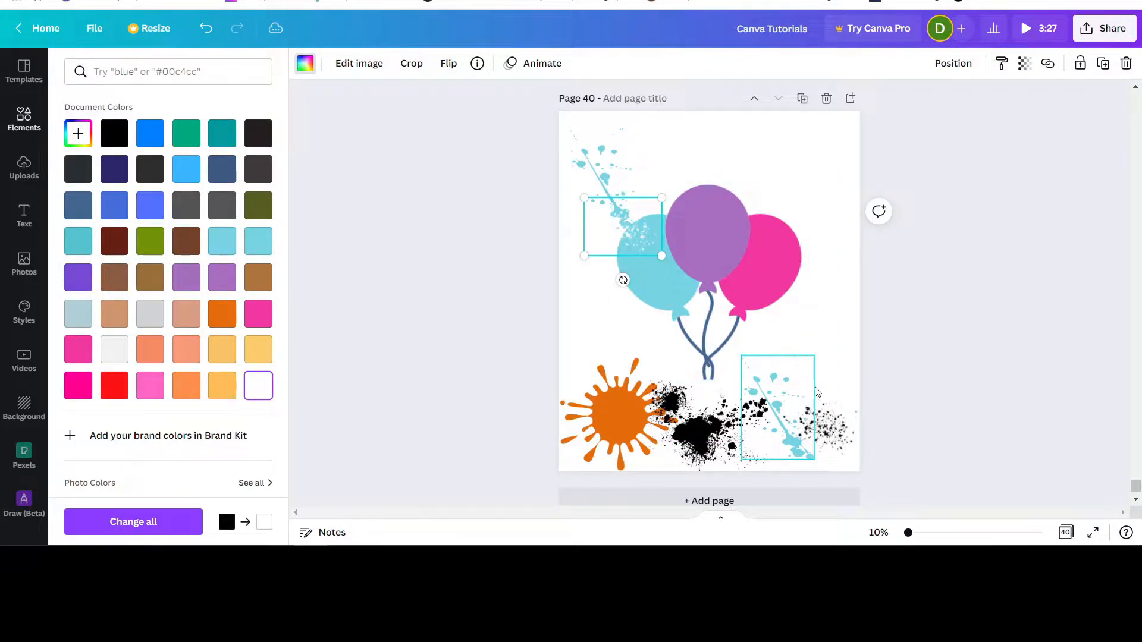
Step: Duplicate the orange splatter and place the copy over the upper-left side of the light-blue balloon
click(607, 424)
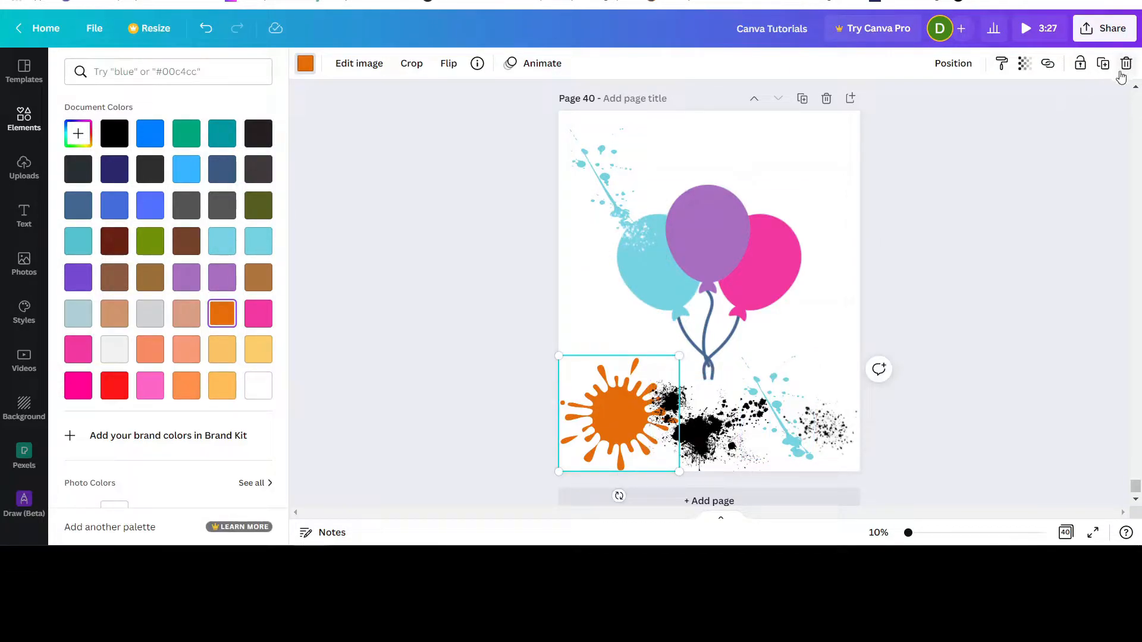
click(1102, 67)
drag(617, 437, 623, 259)
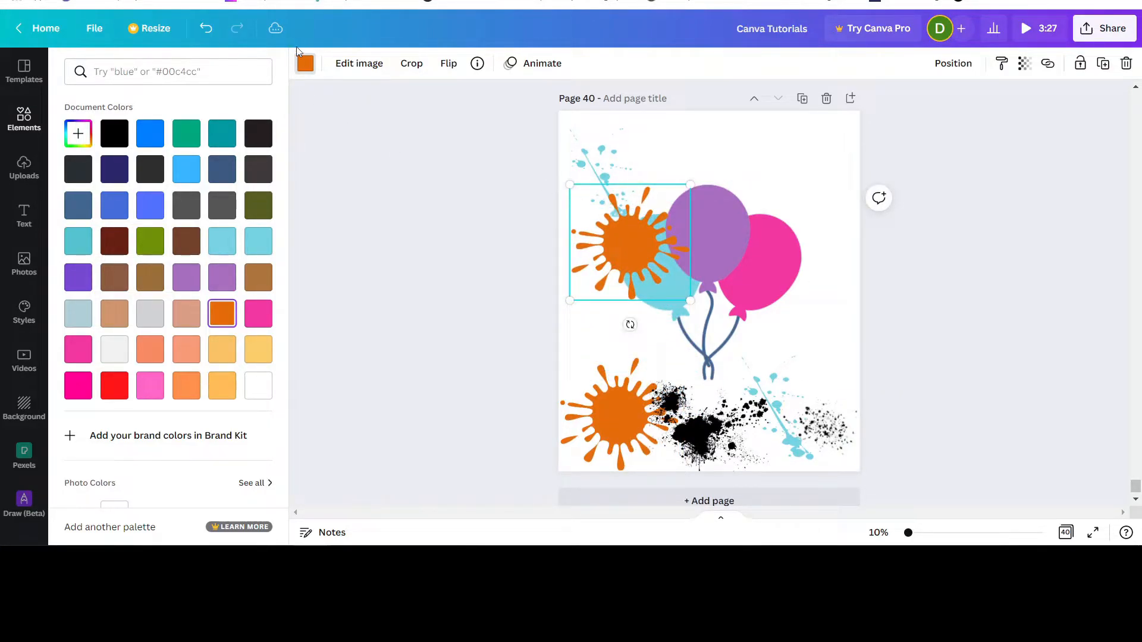
Step: Recolour the orange splatter copy to #76D3E3 sampled from the light-blue balloon and shift it slightly left
click(305, 70)
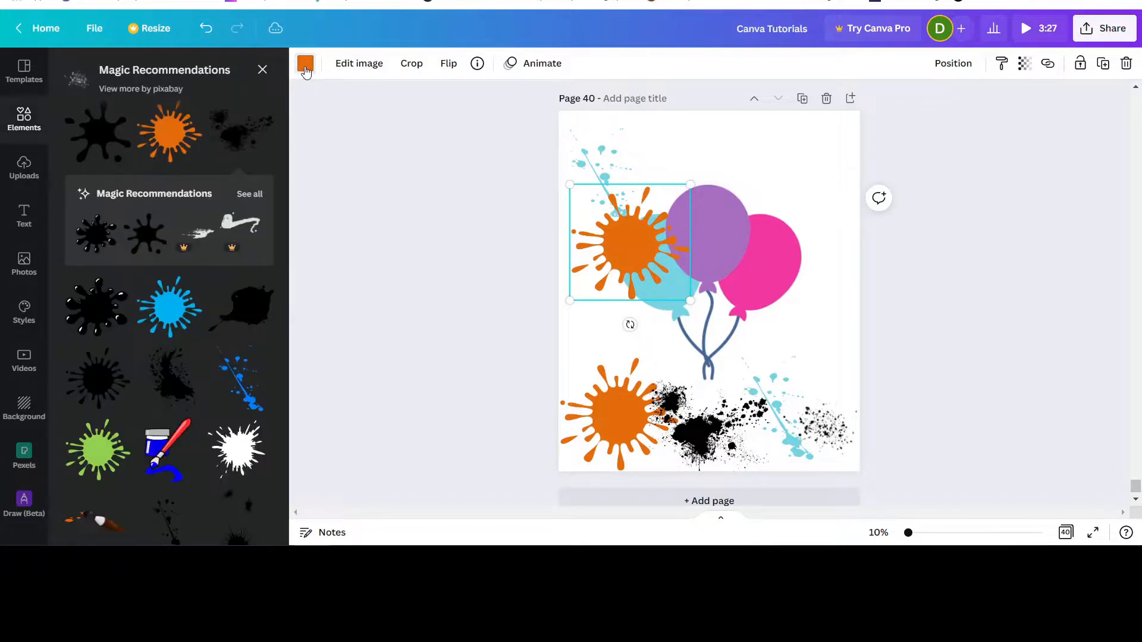
click(305, 70)
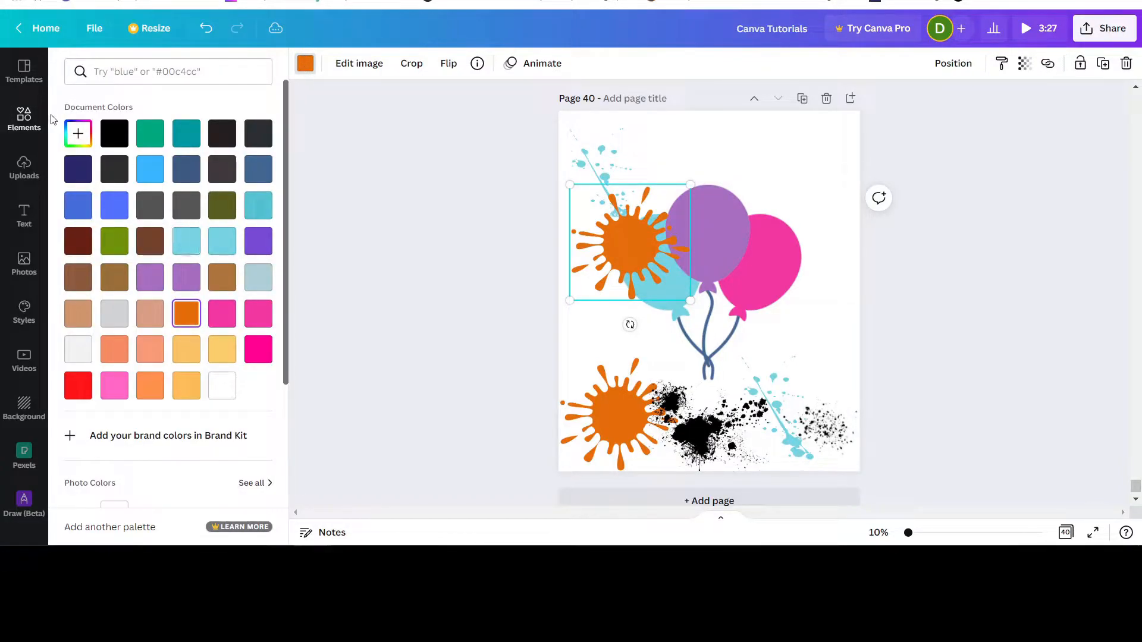
click(78, 133)
click(242, 271)
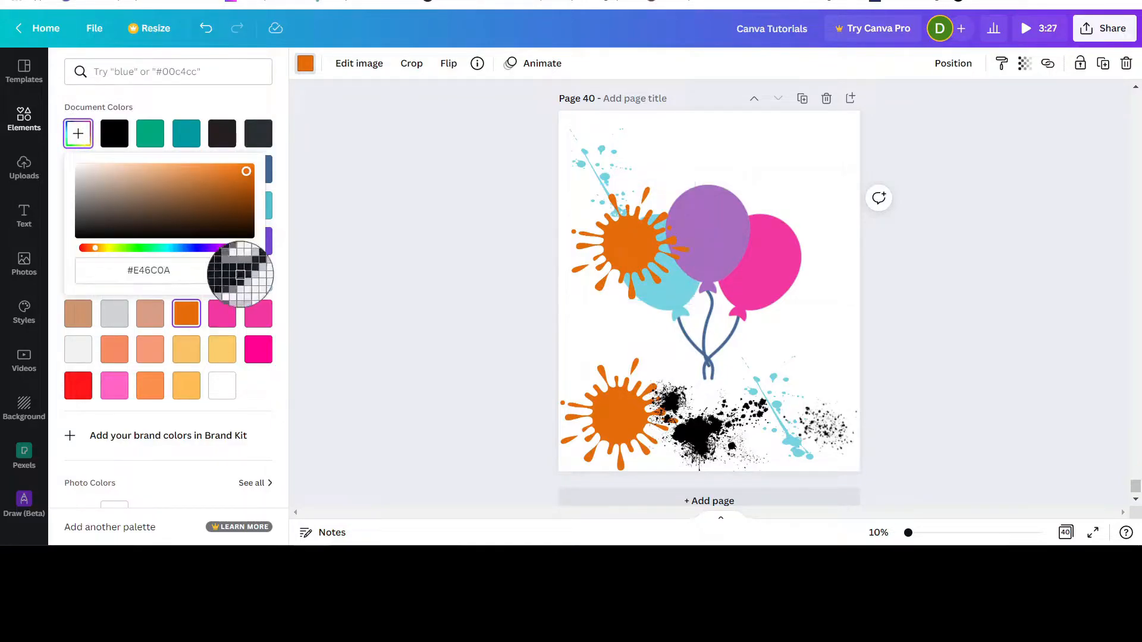
click(666, 297)
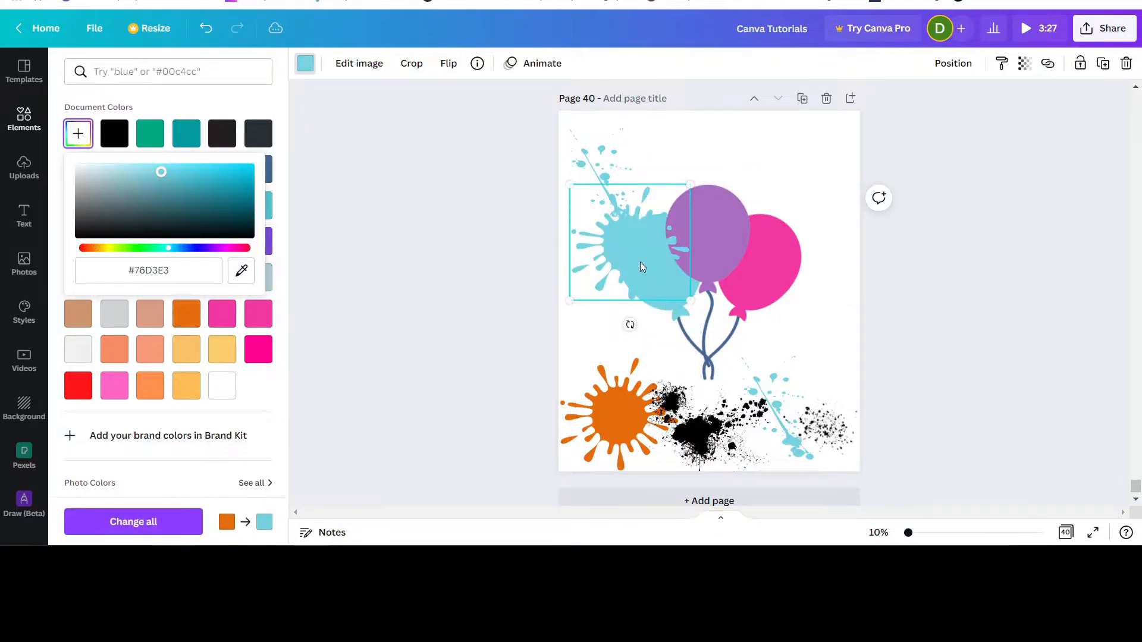
drag(620, 233, 612, 234)
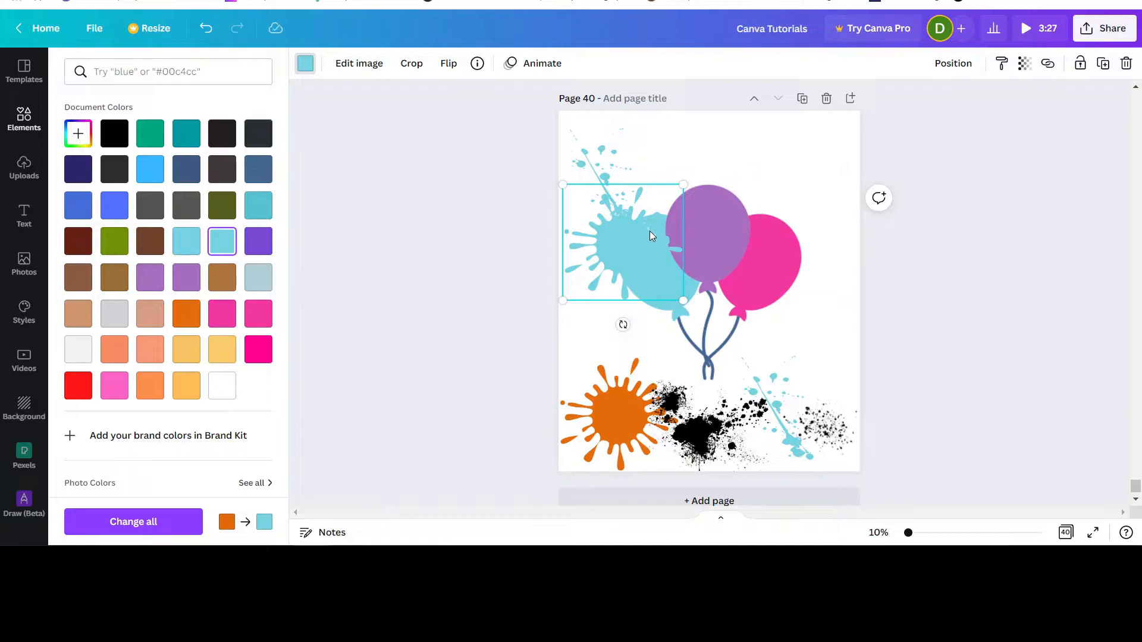
Step: Send the round light-blue splatter backward behind the white speckles and adjust both to sit on the light-blue balloon
click(961, 66)
click(894, 106)
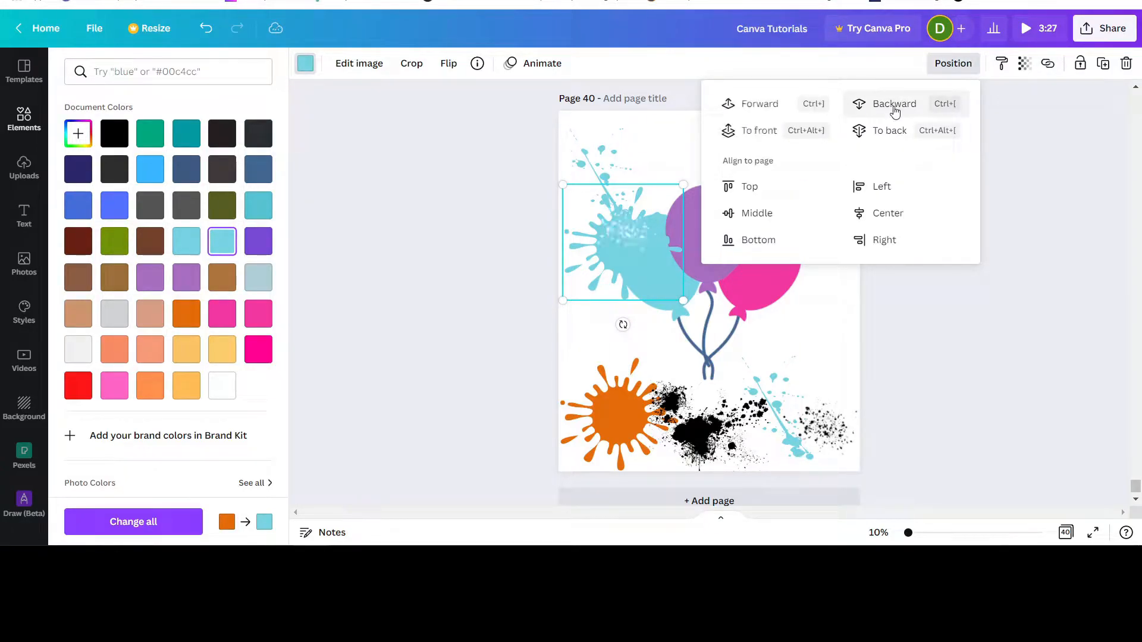
click(1033, 330)
click(629, 224)
drag(628, 224, 659, 241)
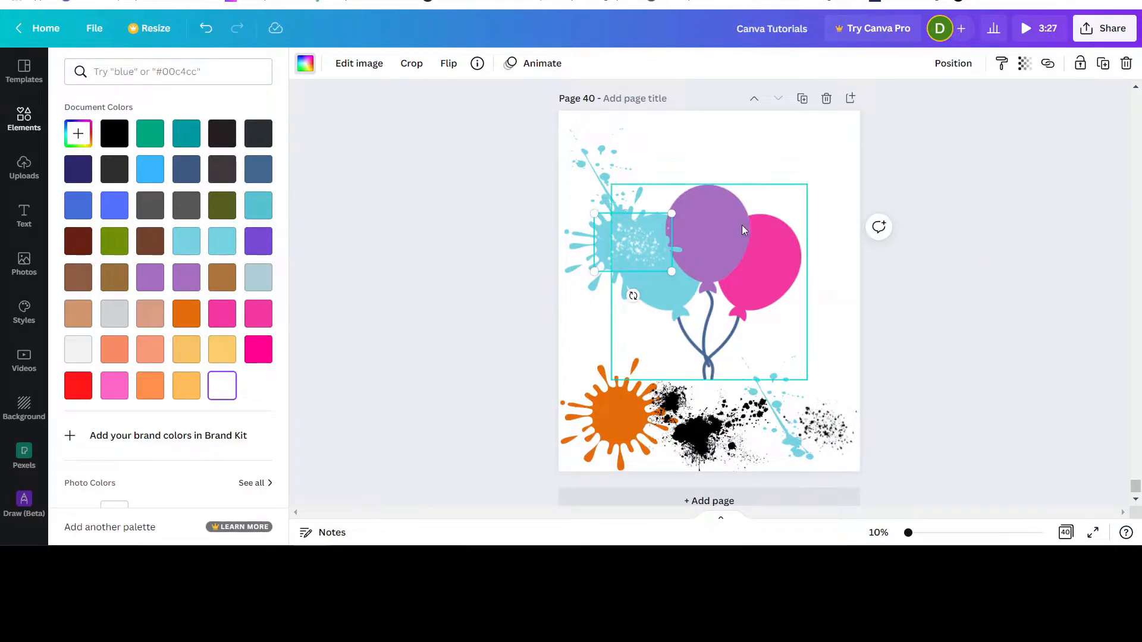
drag(580, 240, 587, 241)
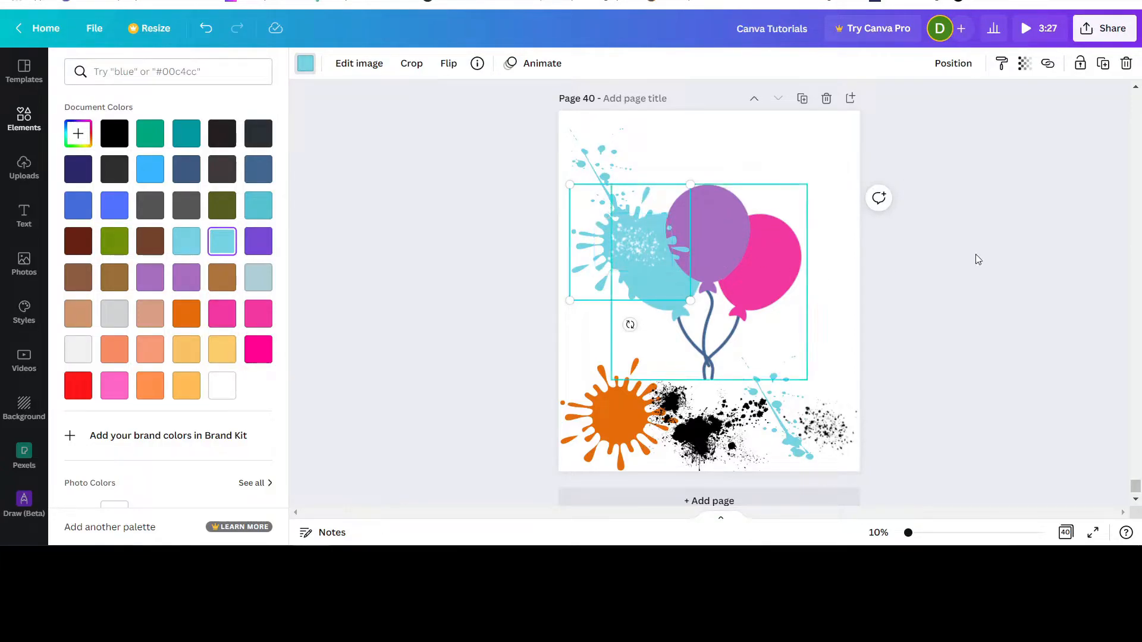
Step: Group the streaky splatter, round splatter and white speckles on the light-blue balloon
click(600, 157)
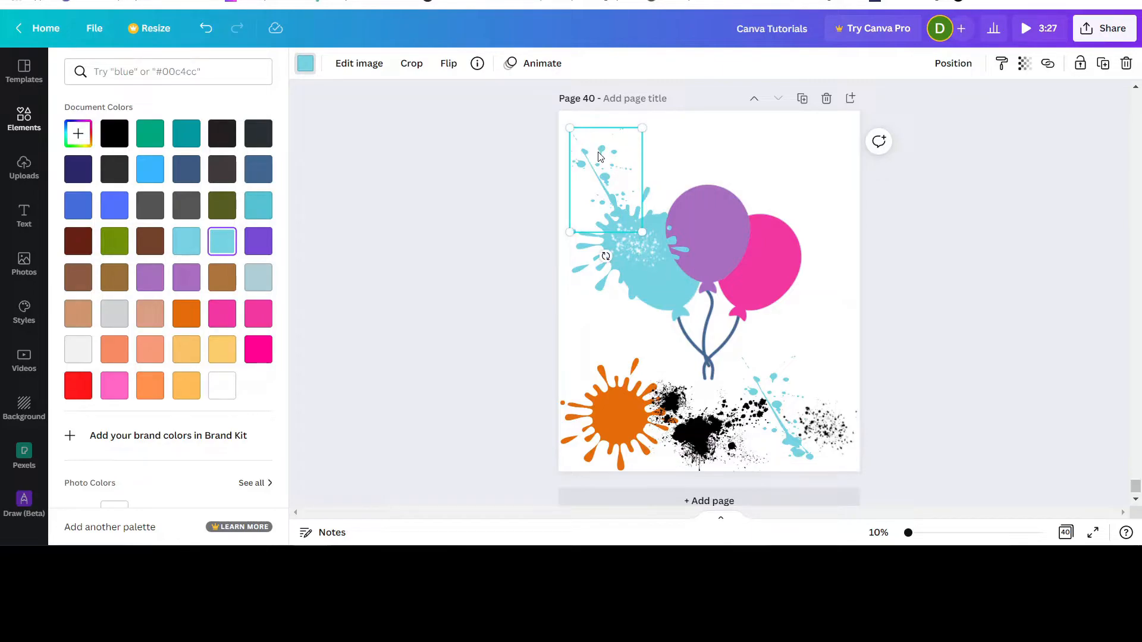
shift+click(591, 273)
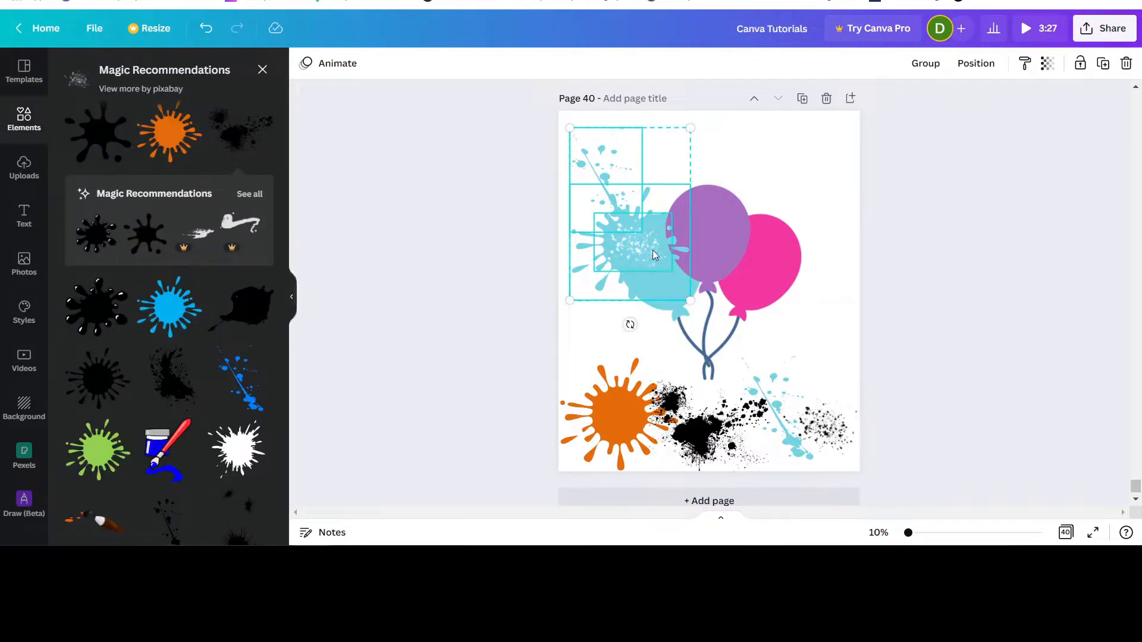
click(926, 63)
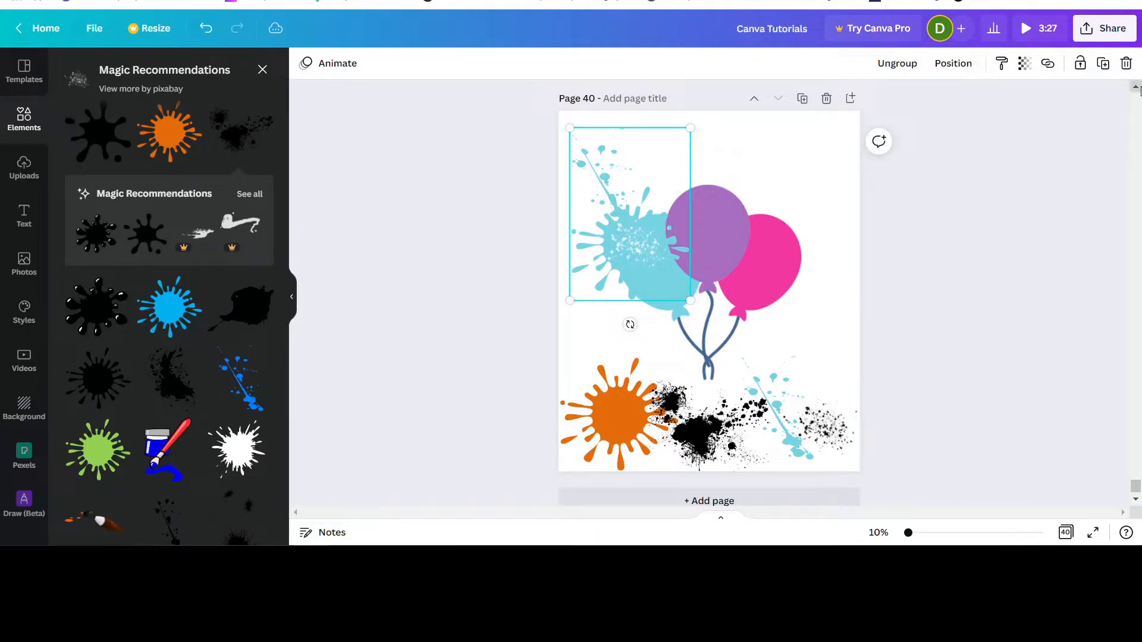
Step: Duplicate the splatter group, place the copy over the purple balloon, and ungroup the copy
click(1103, 64)
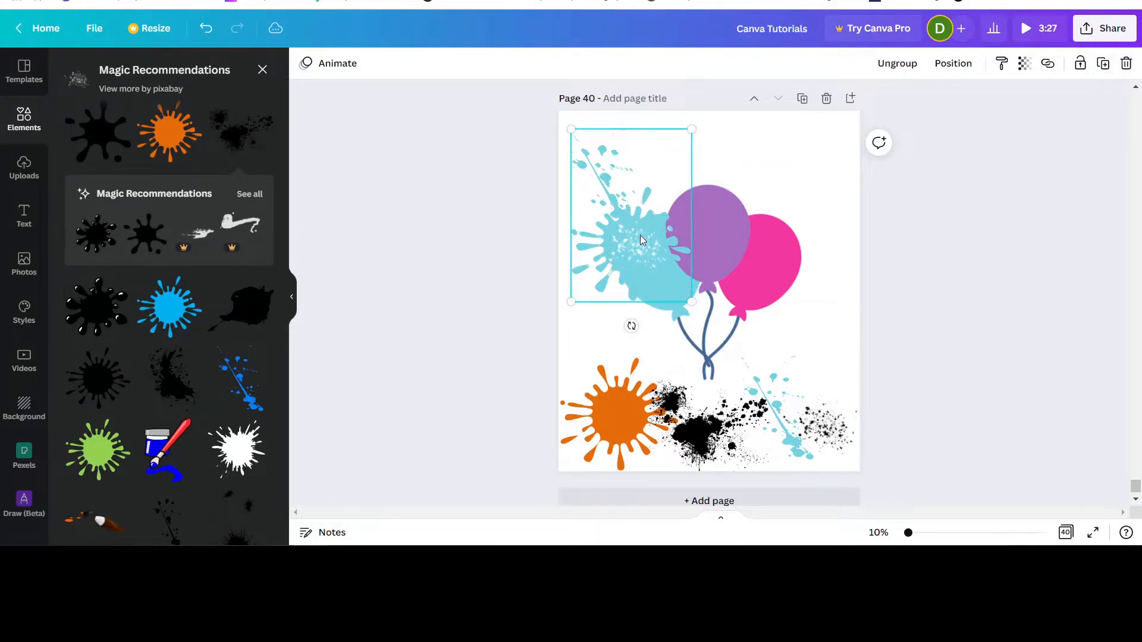
drag(621, 213, 695, 177)
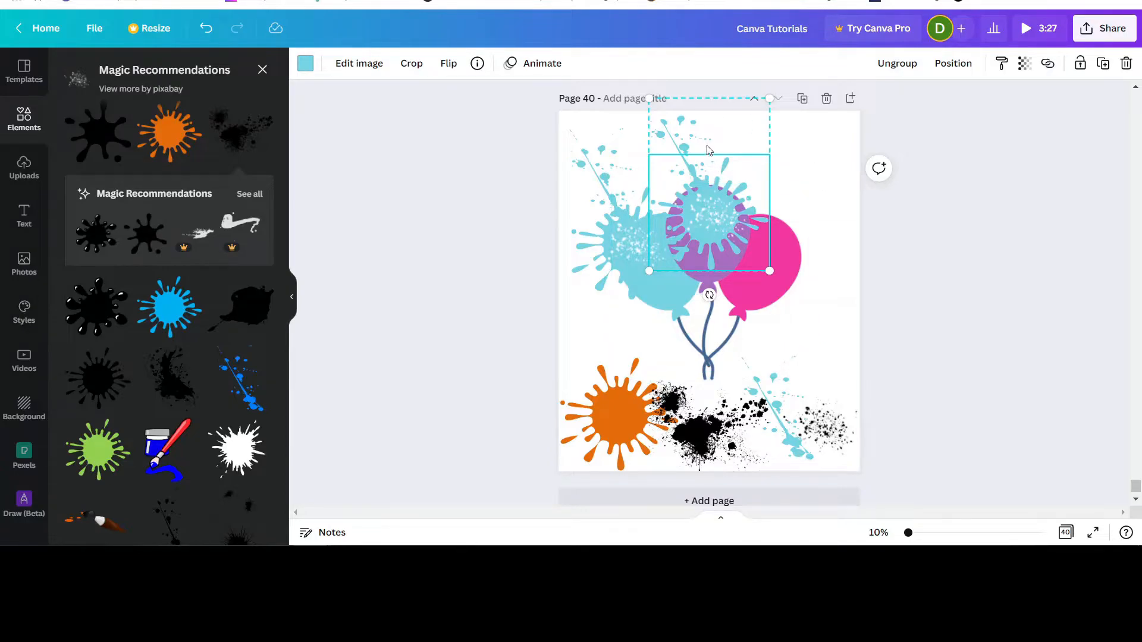
click(899, 66)
click(836, 269)
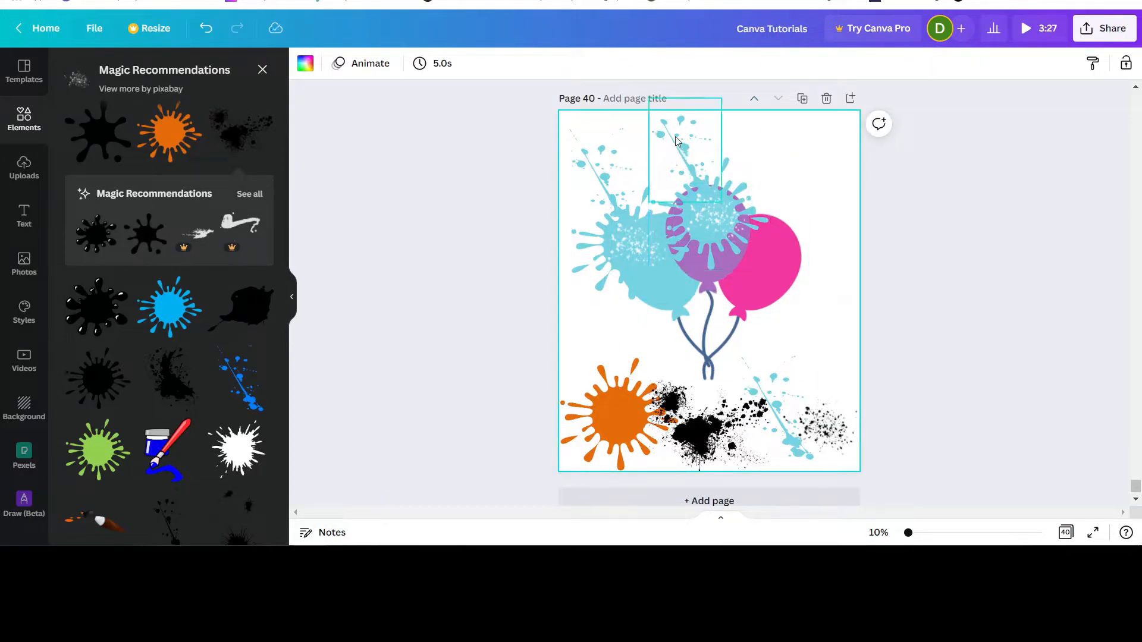
Step: Flip the copied streaky splatter horizontally and move it to the upper-right side of the purple balloon
click(678, 156)
click(450, 67)
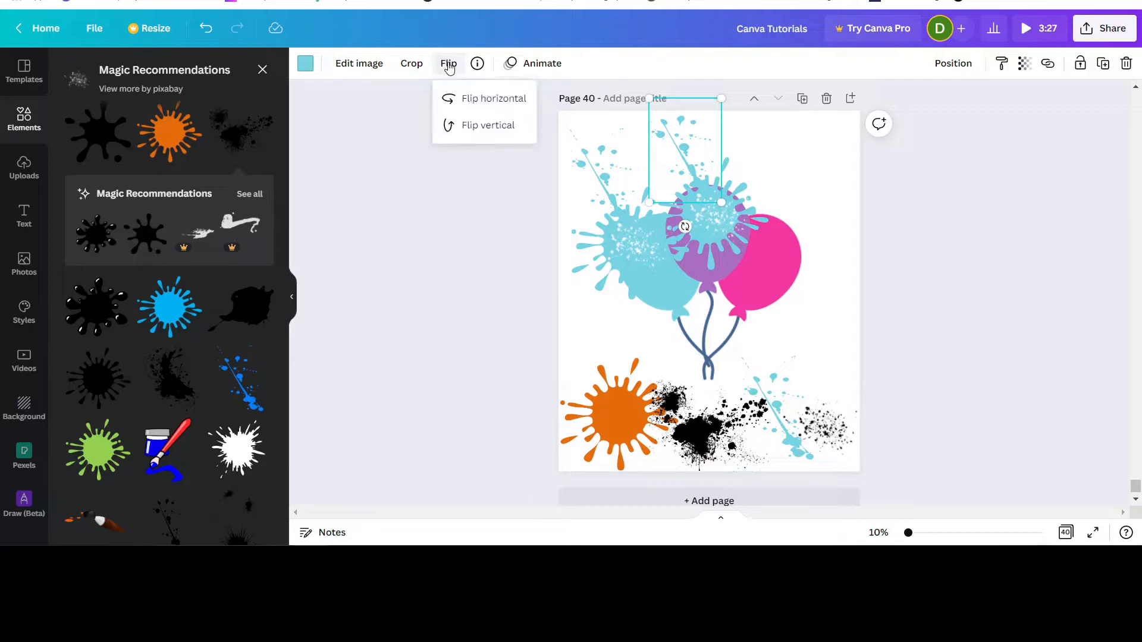
click(466, 100)
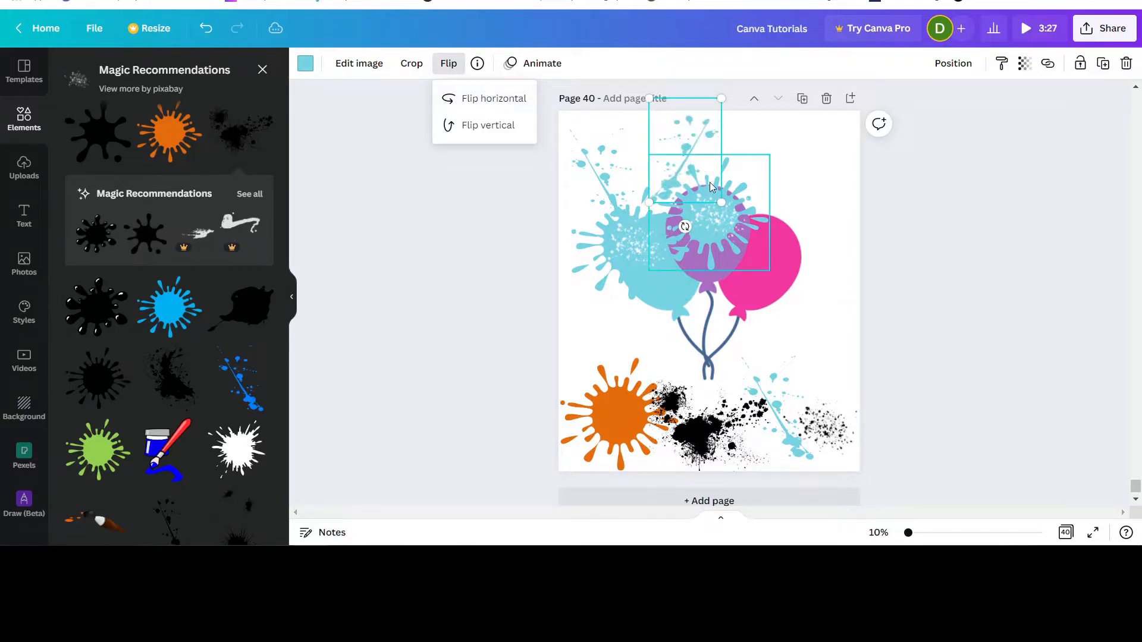
drag(705, 134, 761, 147)
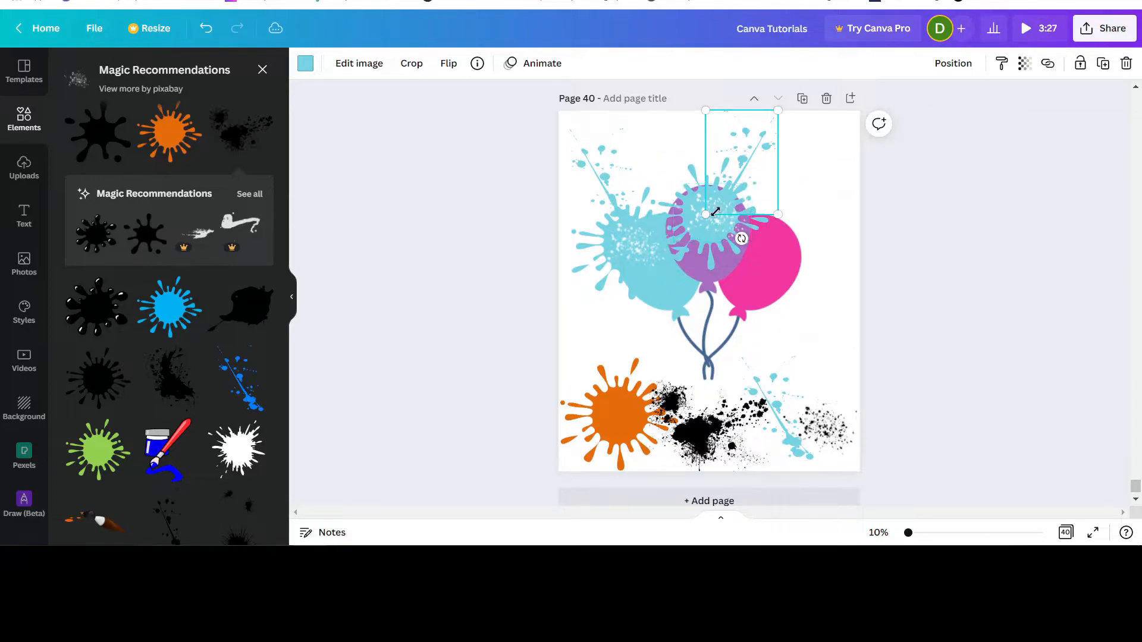
Step: Recolour the flipped streaky splatter to #A76EBF sampled from the purple balloon
click(305, 63)
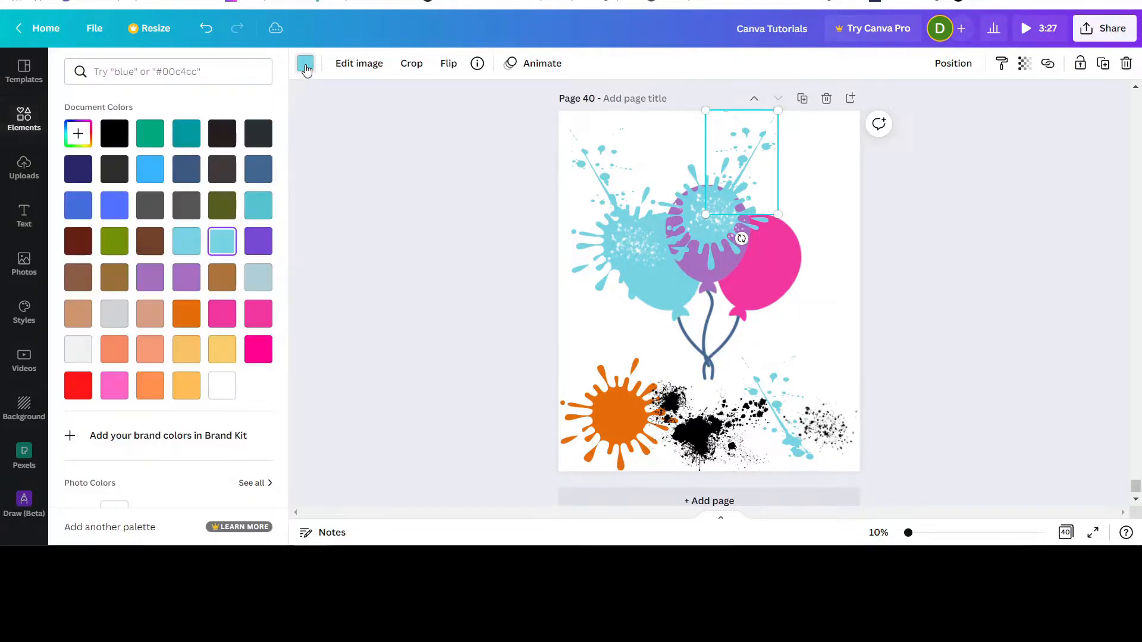
click(74, 132)
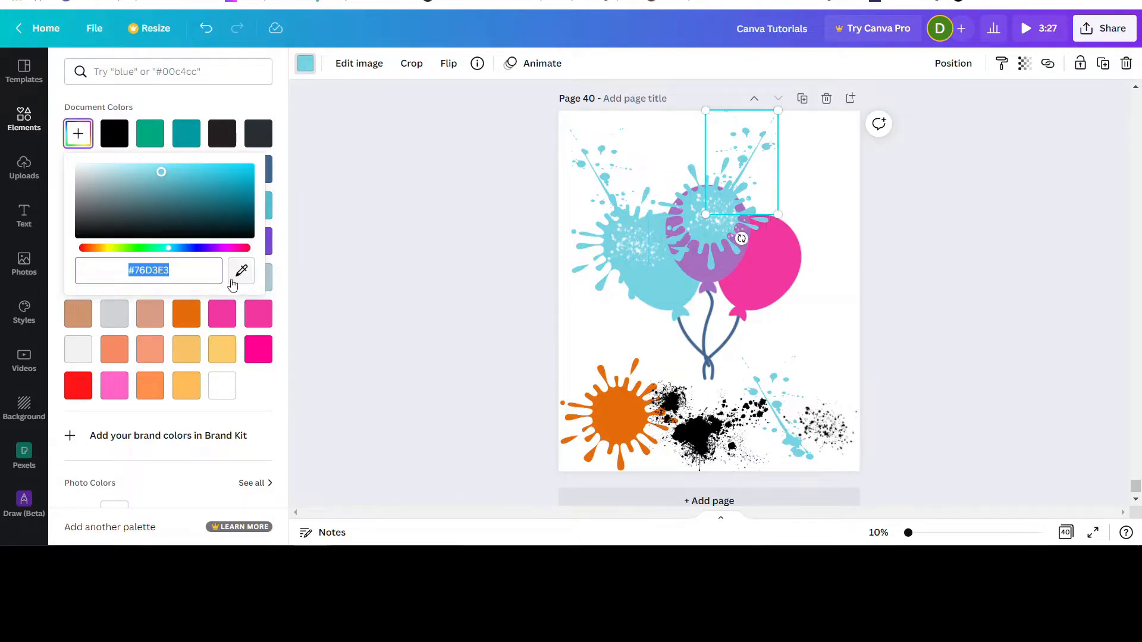
click(241, 270)
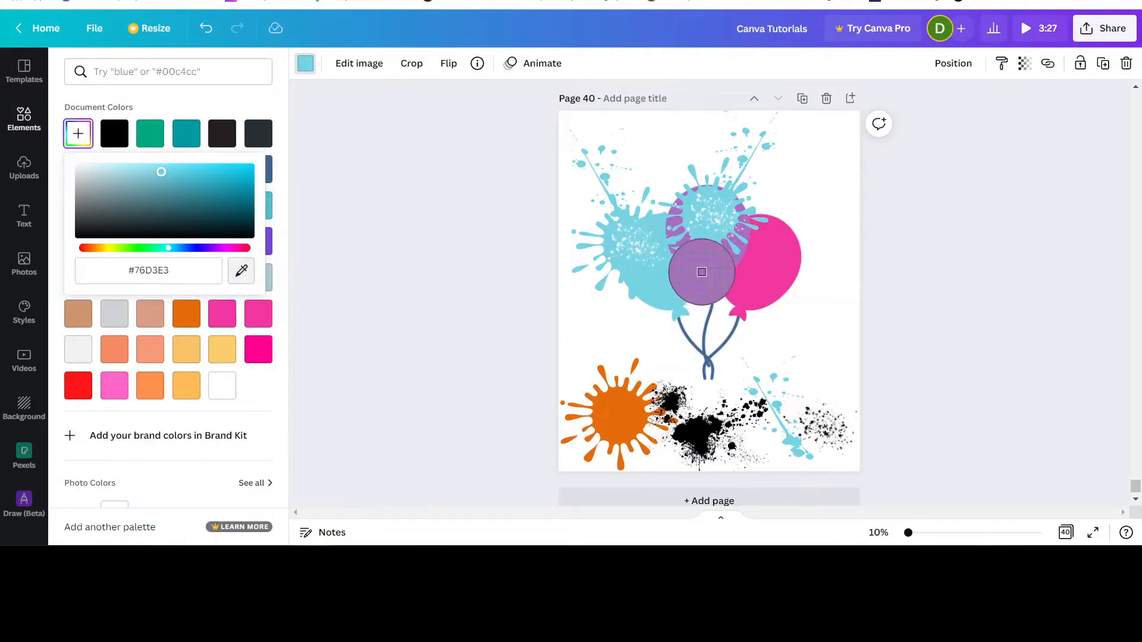
click(709, 262)
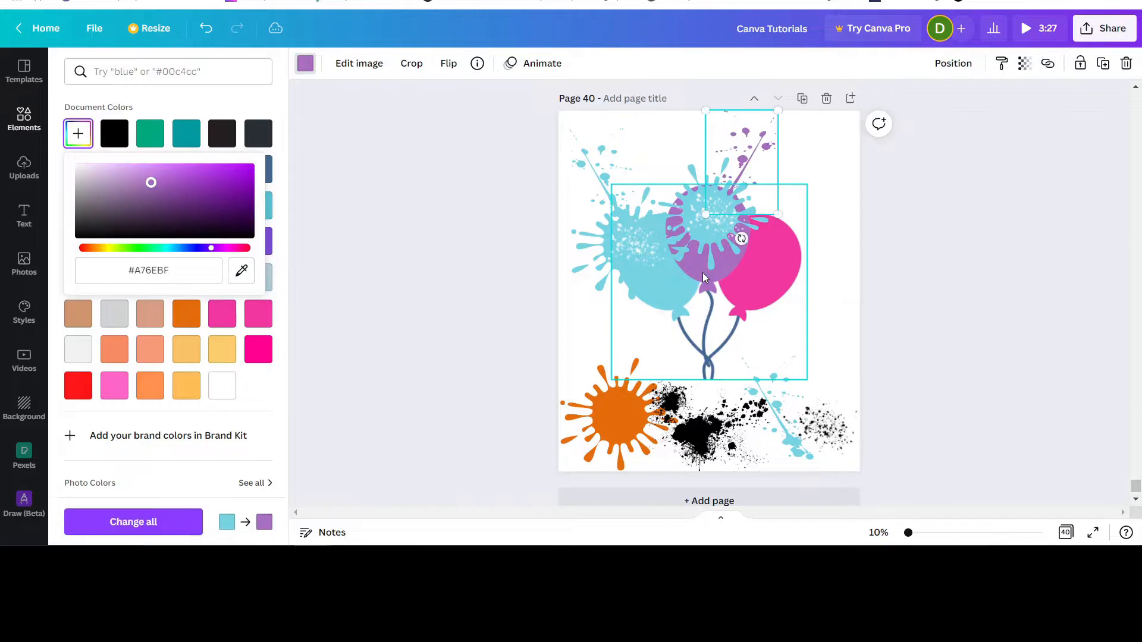
Step: Move the white speckles aside onto the pink balloon and recolour the round splatter with purple sampled from the purple balloon
click(702, 232)
drag(706, 218, 758, 257)
click(695, 219)
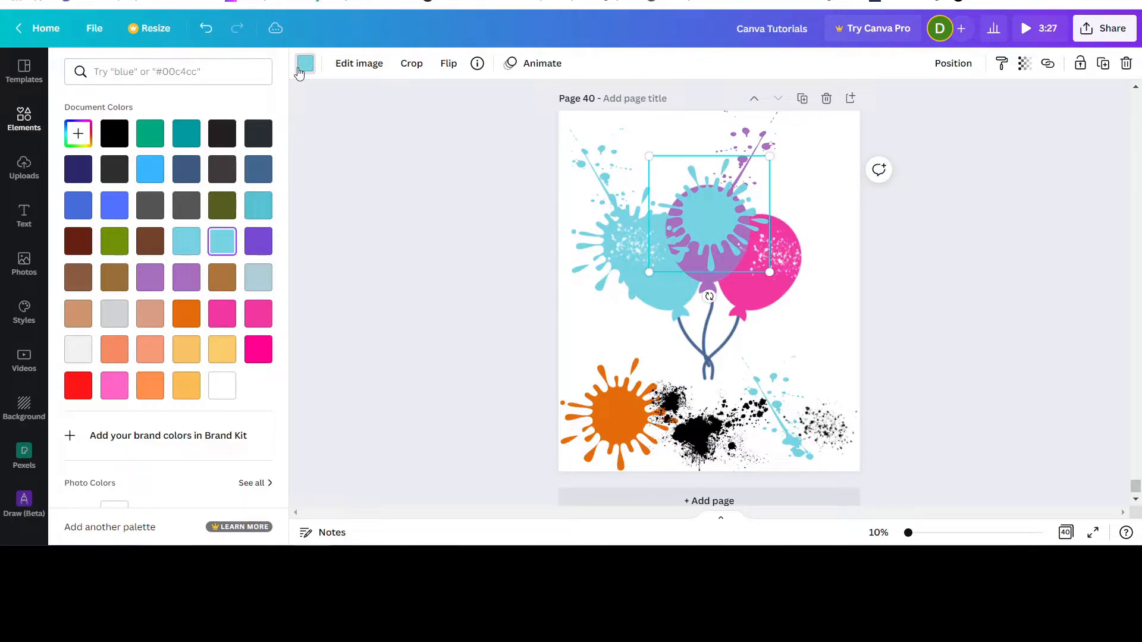
click(78, 134)
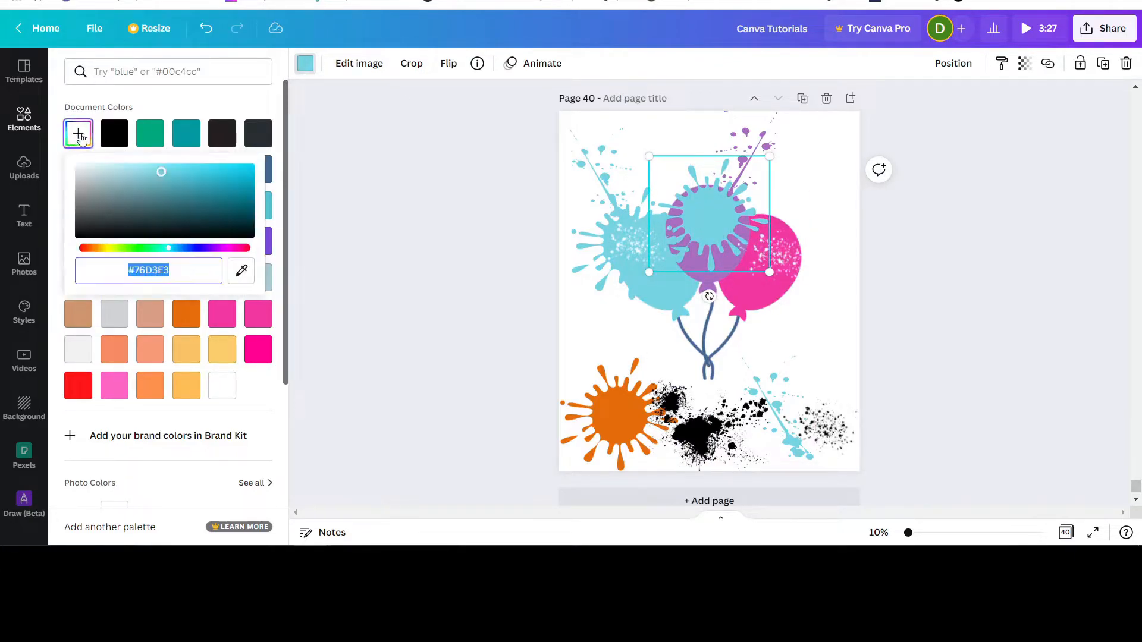
click(241, 271)
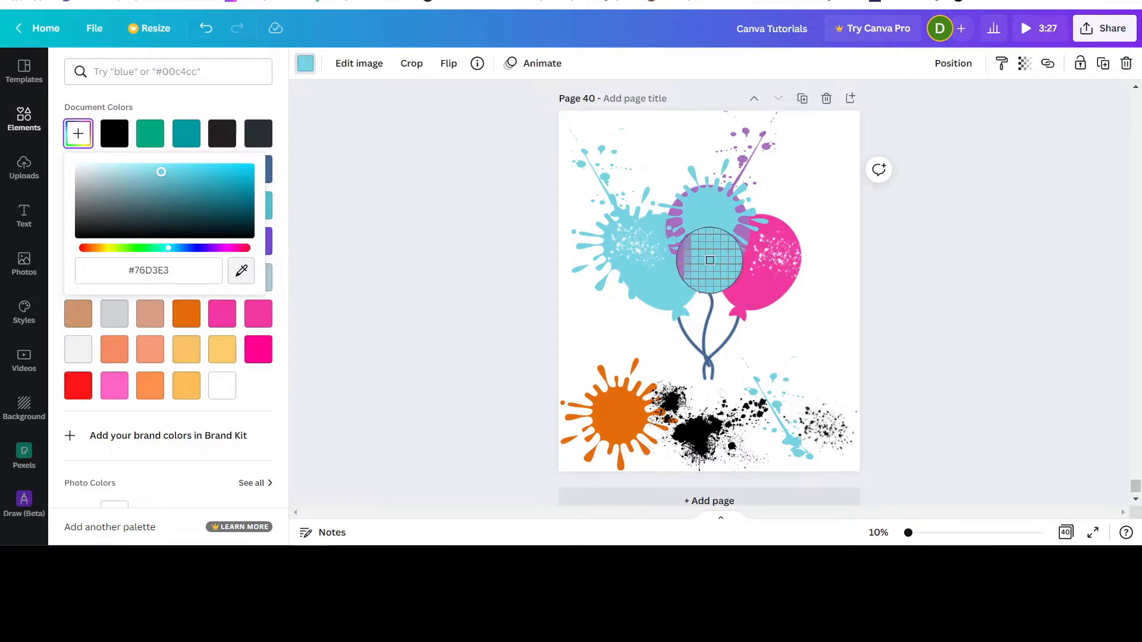
click(702, 268)
Step: Fit the round purple splatter, slightly reduced, to the purple balloon's top and place the white speckles back on that balloon
drag(707, 230, 709, 212)
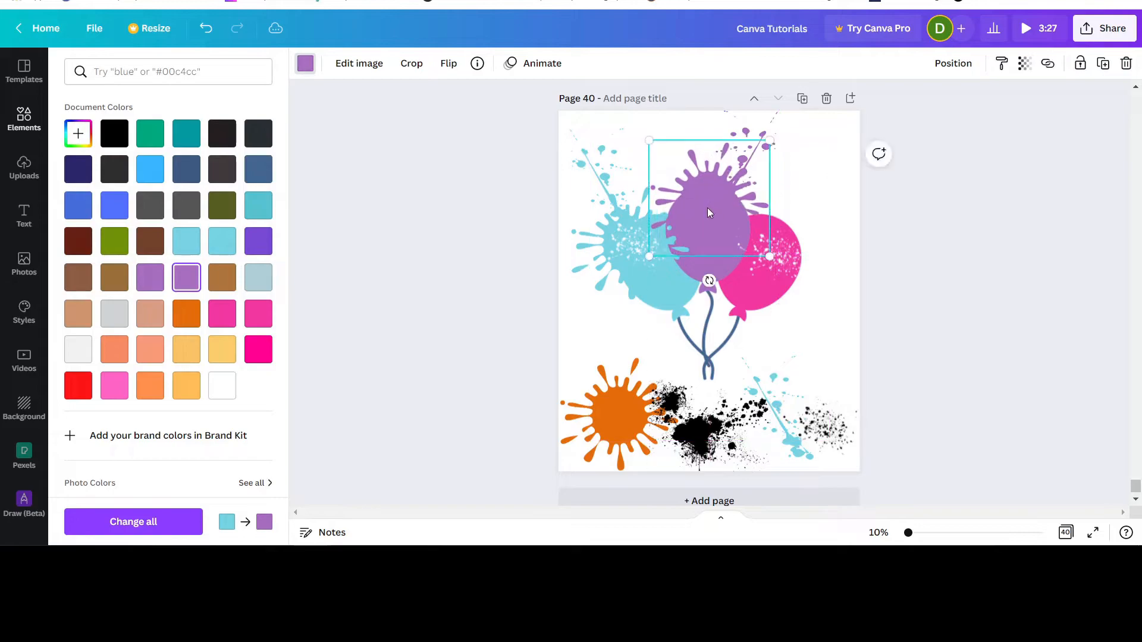
drag(650, 141, 666, 154)
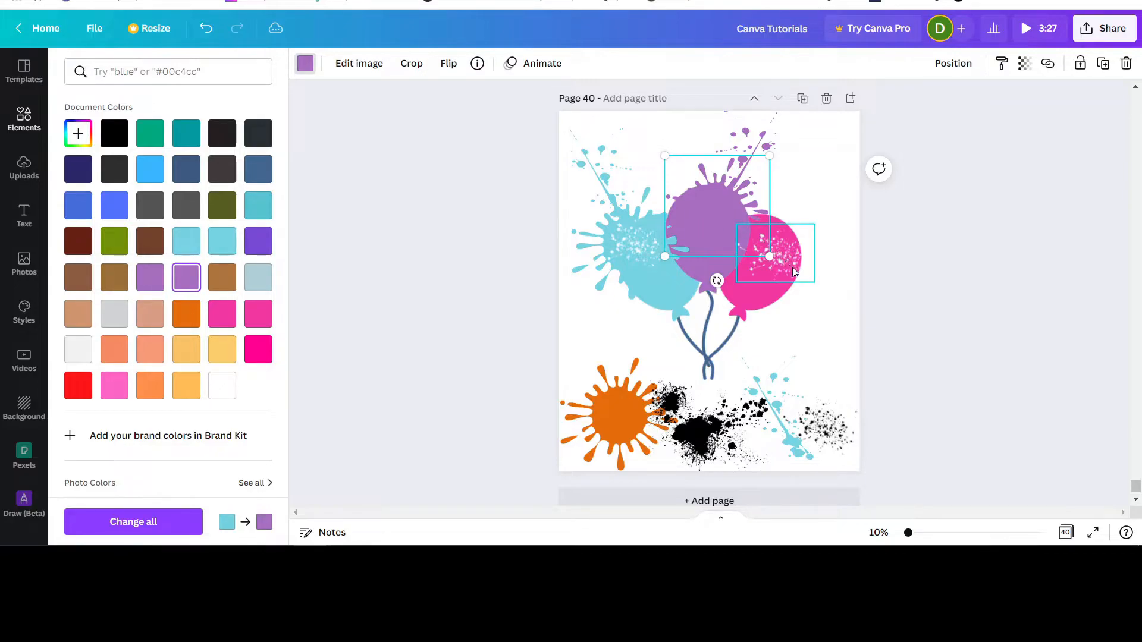
drag(792, 267, 726, 230)
Step: Duplicate the purple streaky splatter and place the copy, reduced and flipped horizontally, above the purple balloon's left side
click(741, 157)
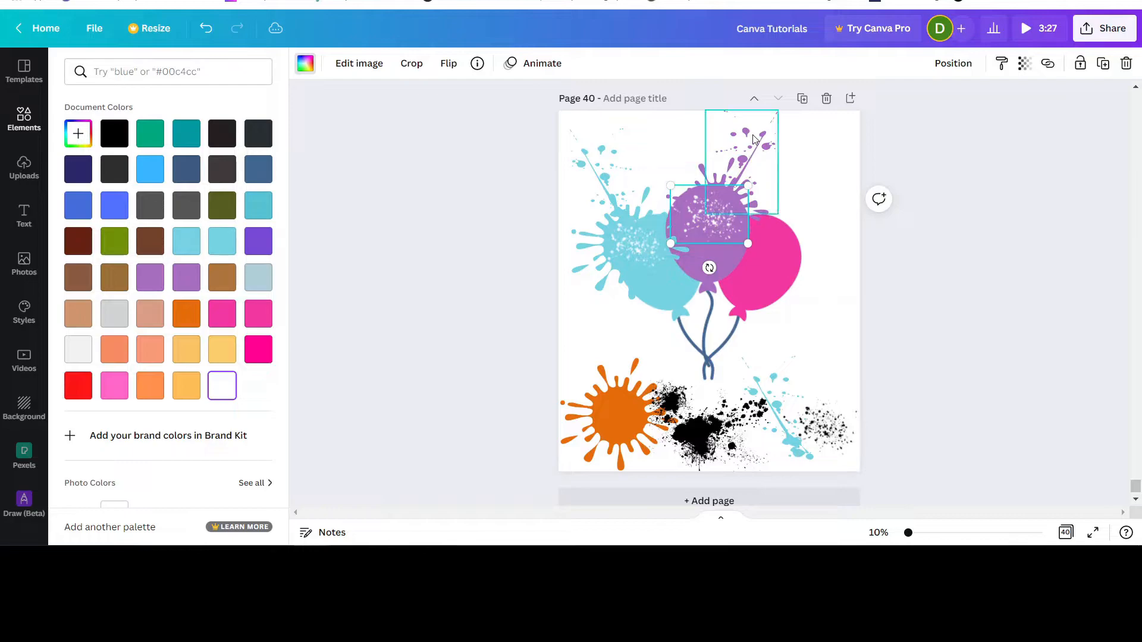
click(1103, 63)
drag(746, 161, 707, 152)
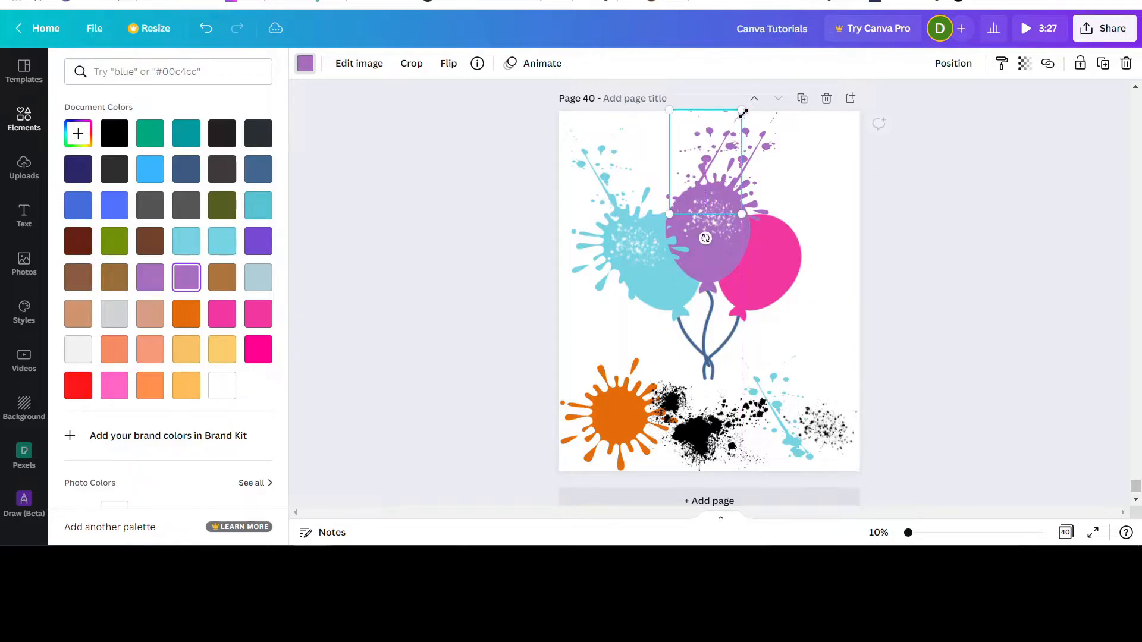
drag(742, 111, 729, 128)
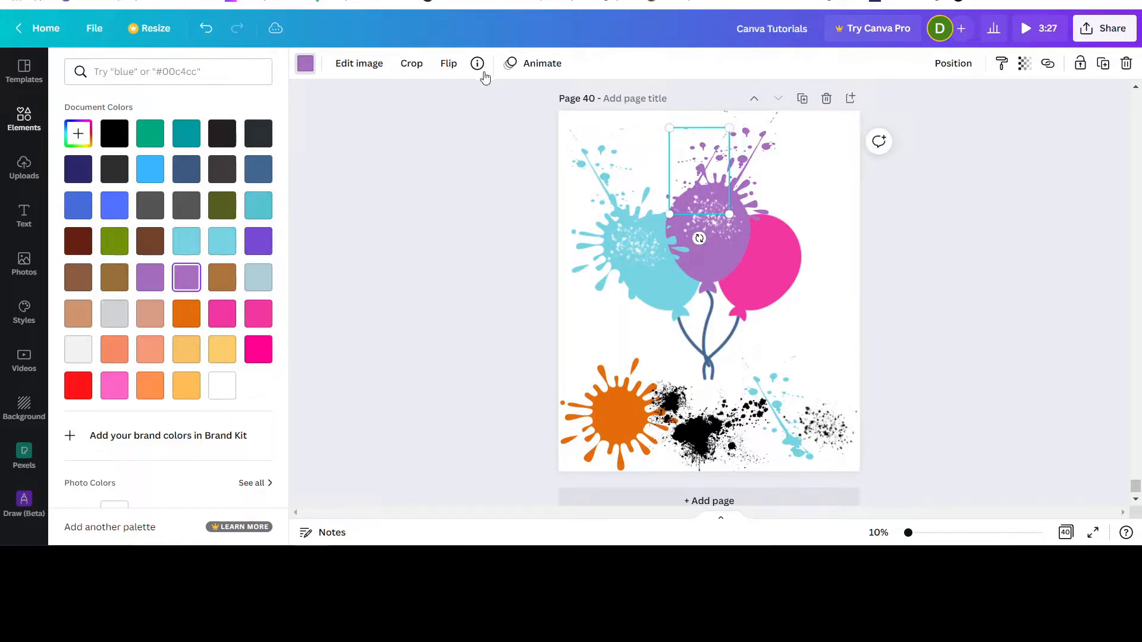
click(447, 63)
click(486, 100)
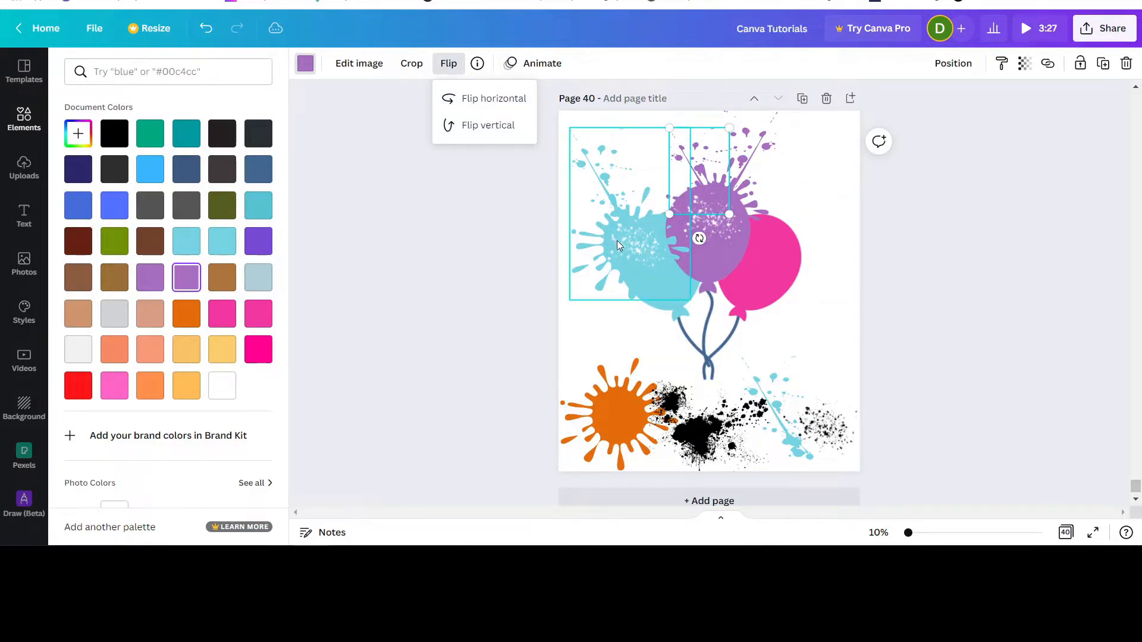
Step: Nudge the light-blue splatter group slightly right, then duplicate it over the pink balloon and ungroup the copy
click(584, 251)
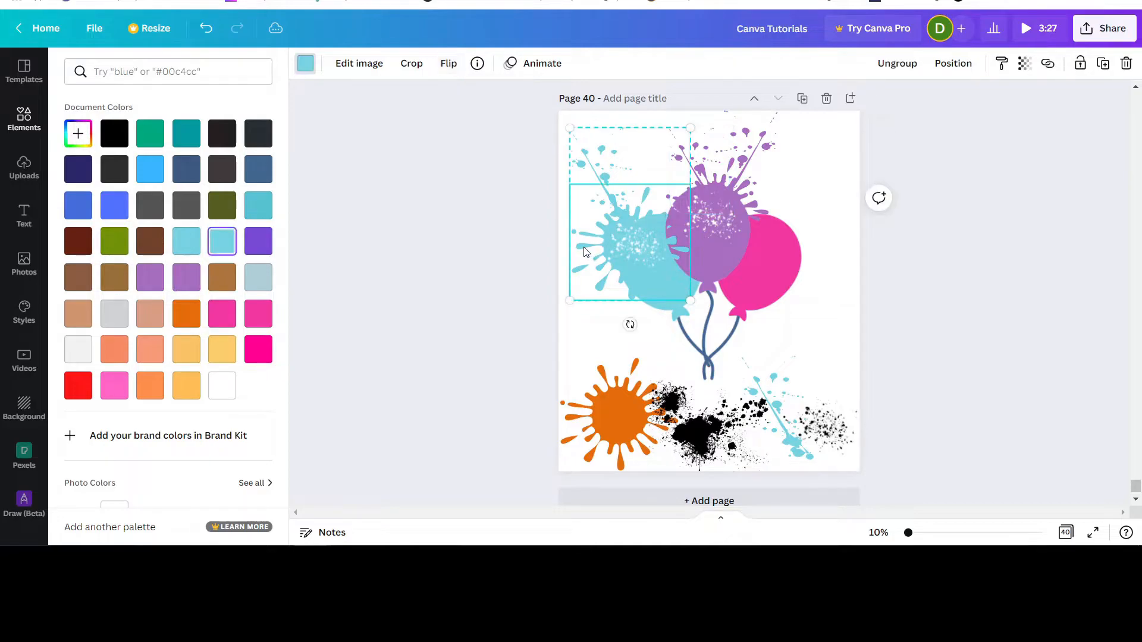
drag(590, 249, 586, 250)
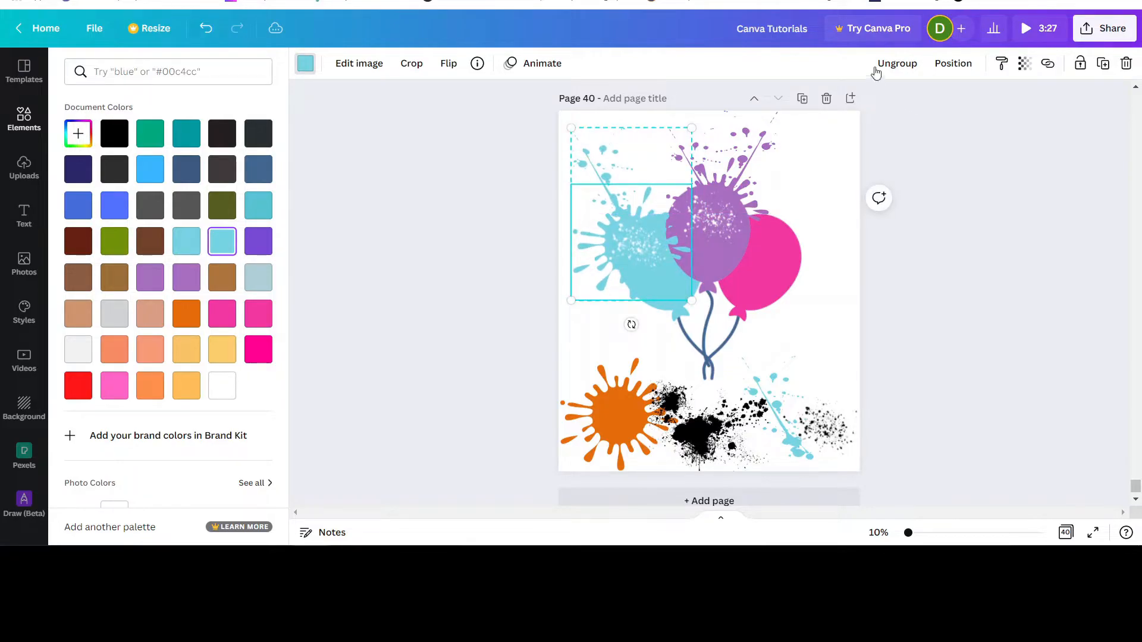
click(1103, 63)
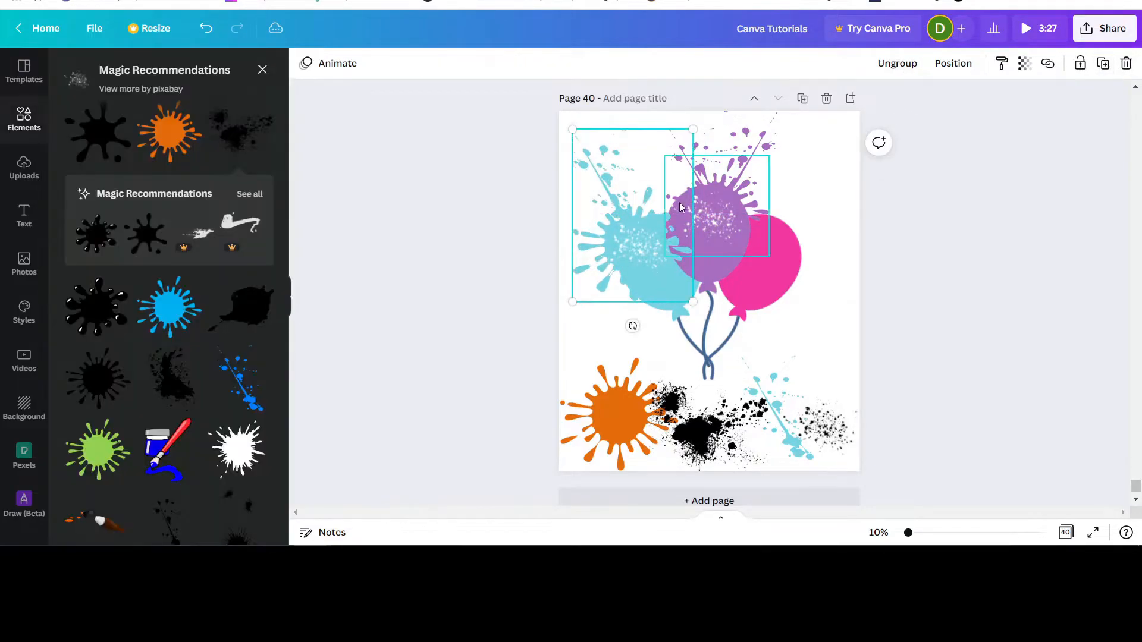
drag(623, 256, 748, 249)
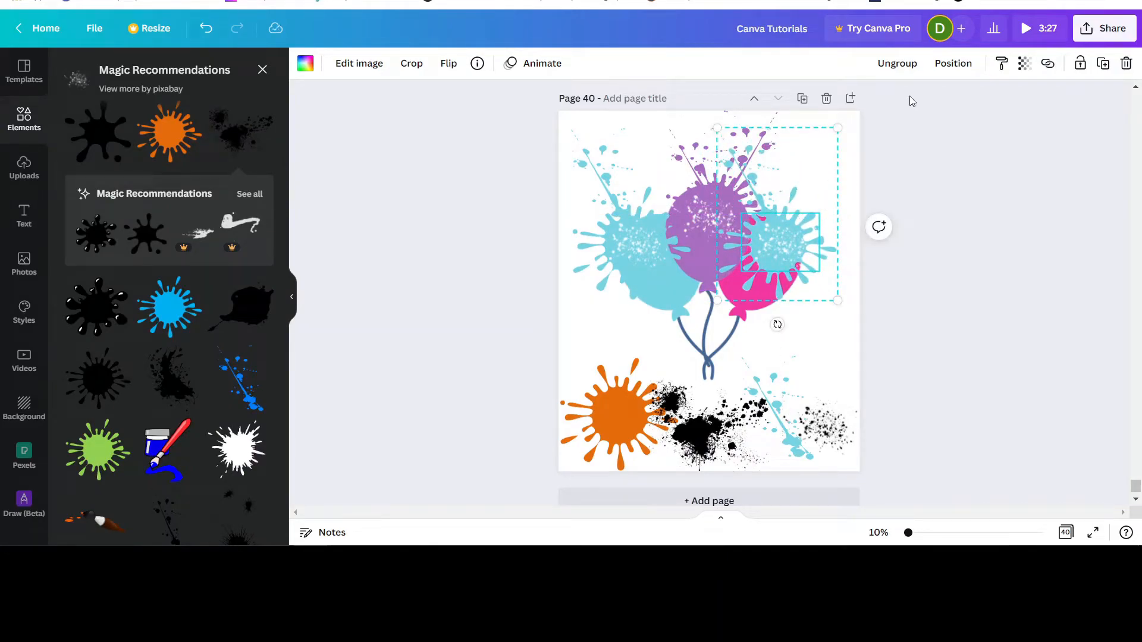
click(897, 63)
click(836, 286)
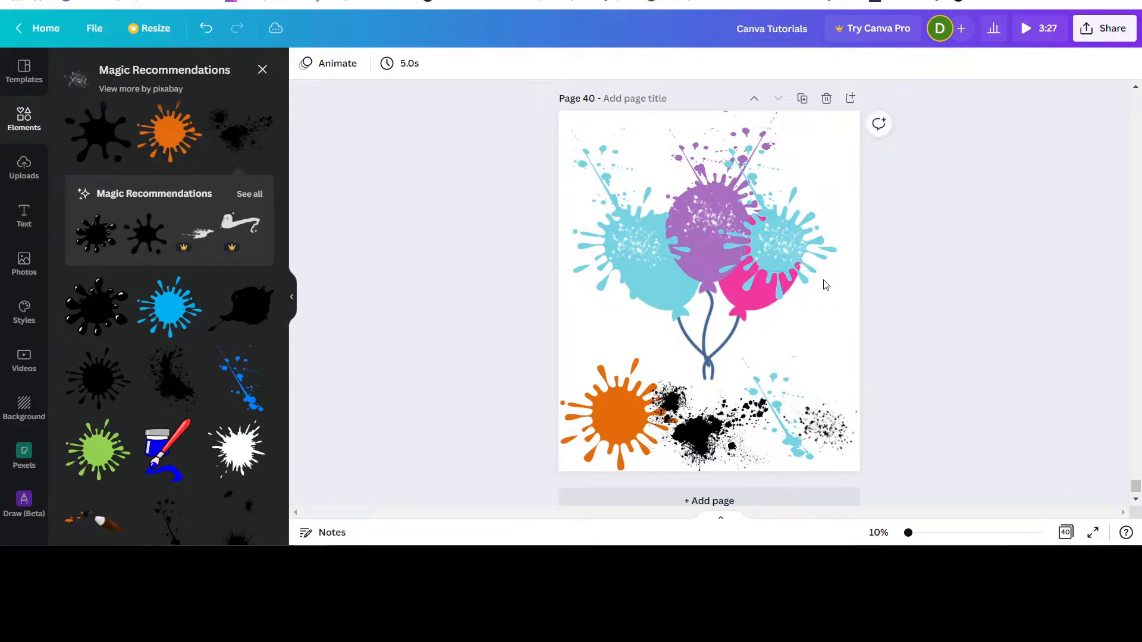
Step: Move the white speckles down the pink balloon, then flip the streaky light-blue splatter horizontally and place it above that balloon's right side
drag(793, 254, 764, 316)
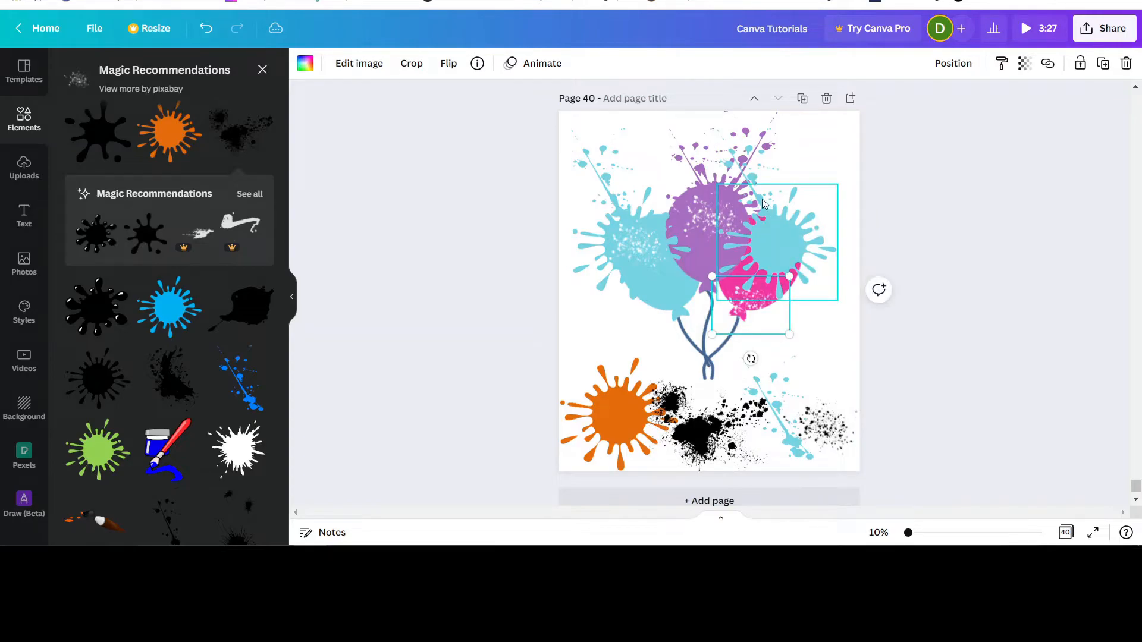
drag(759, 166, 777, 171)
click(448, 63)
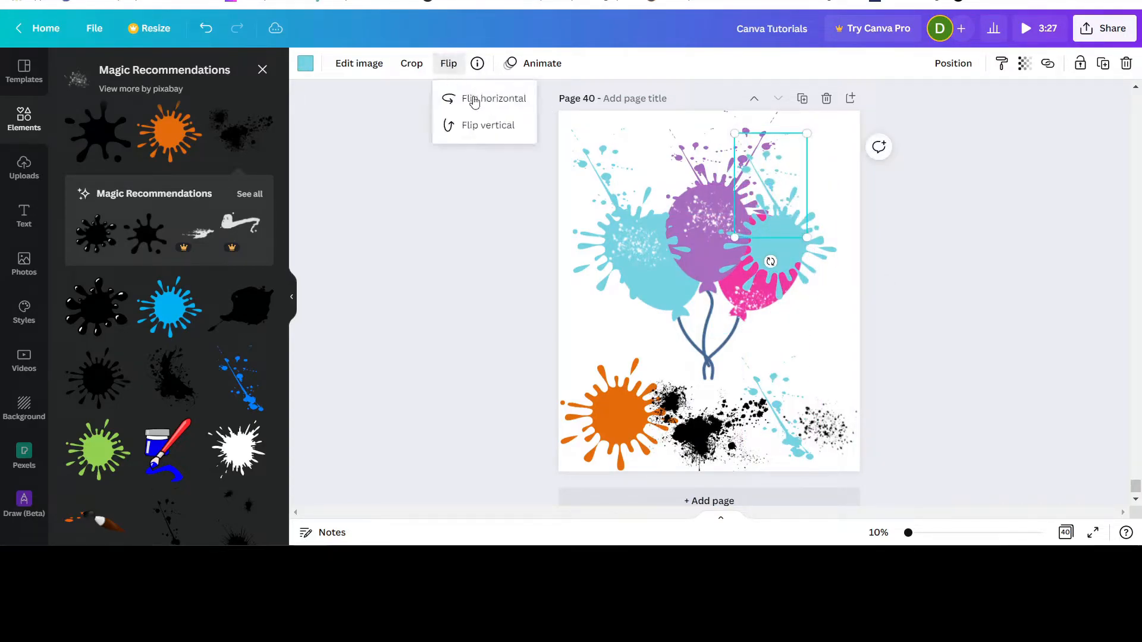
click(473, 99)
drag(800, 166, 806, 164)
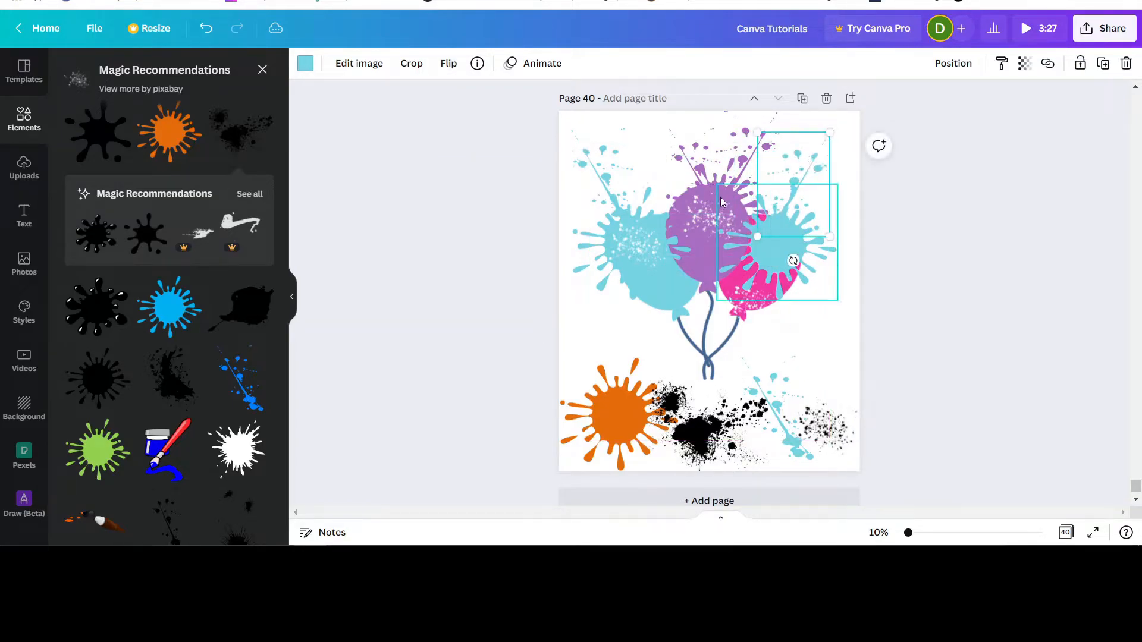
Step: Recolour the streaky splatter above the pink balloon with pink sampled from that balloon
click(305, 63)
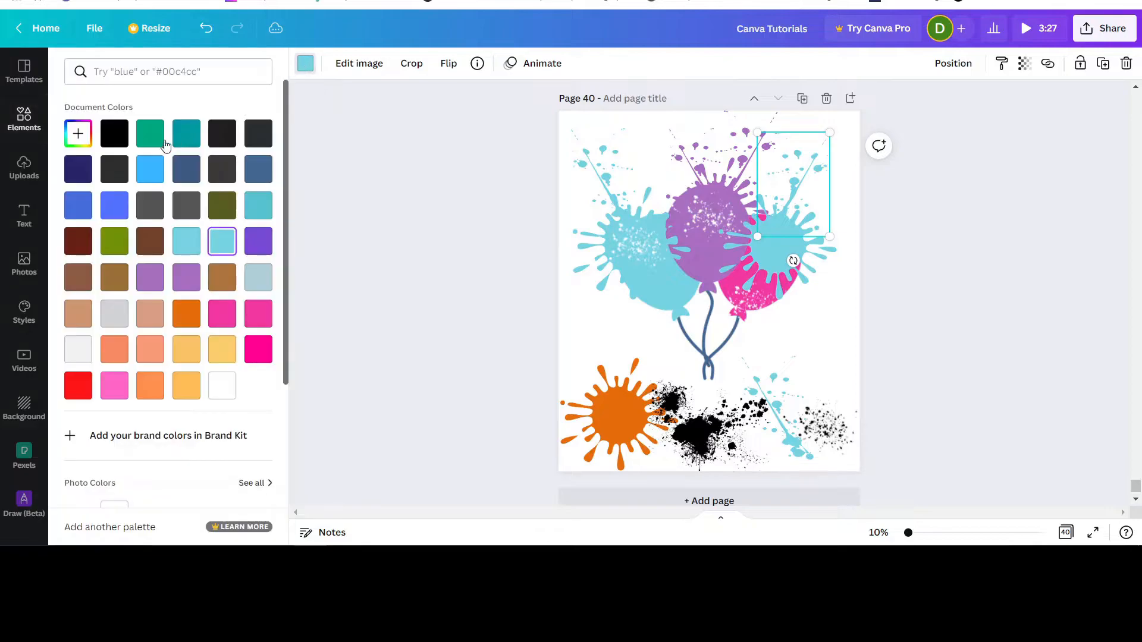
click(78, 133)
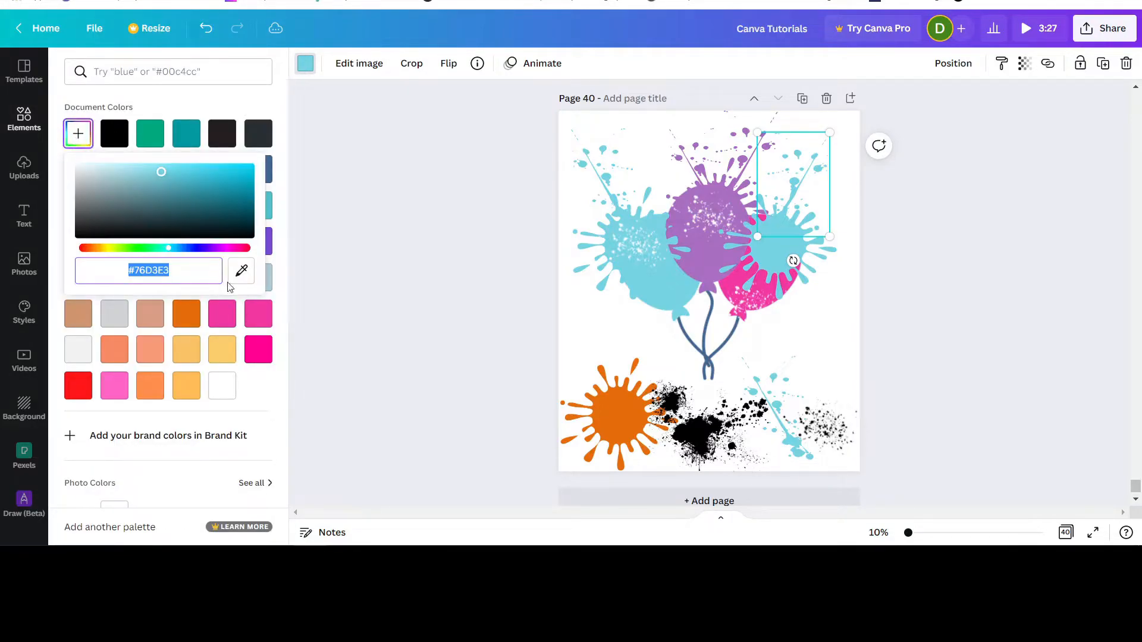
click(242, 270)
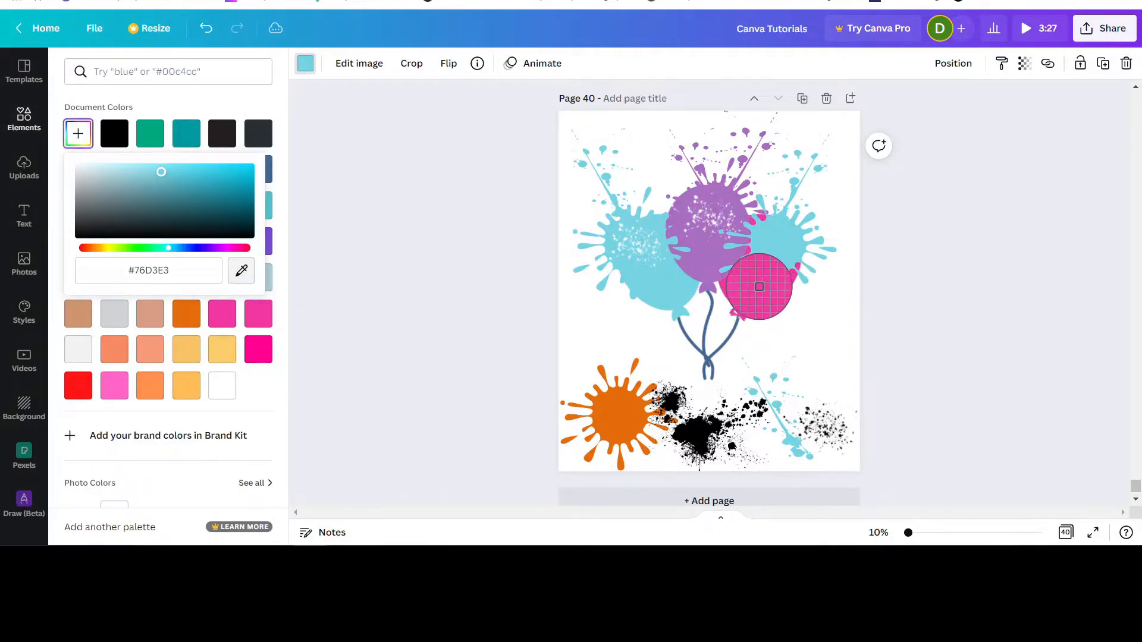
click(759, 287)
Step: Recolour the round light-blue splatter on the pink balloon with the document pink that matches the balloon
click(784, 232)
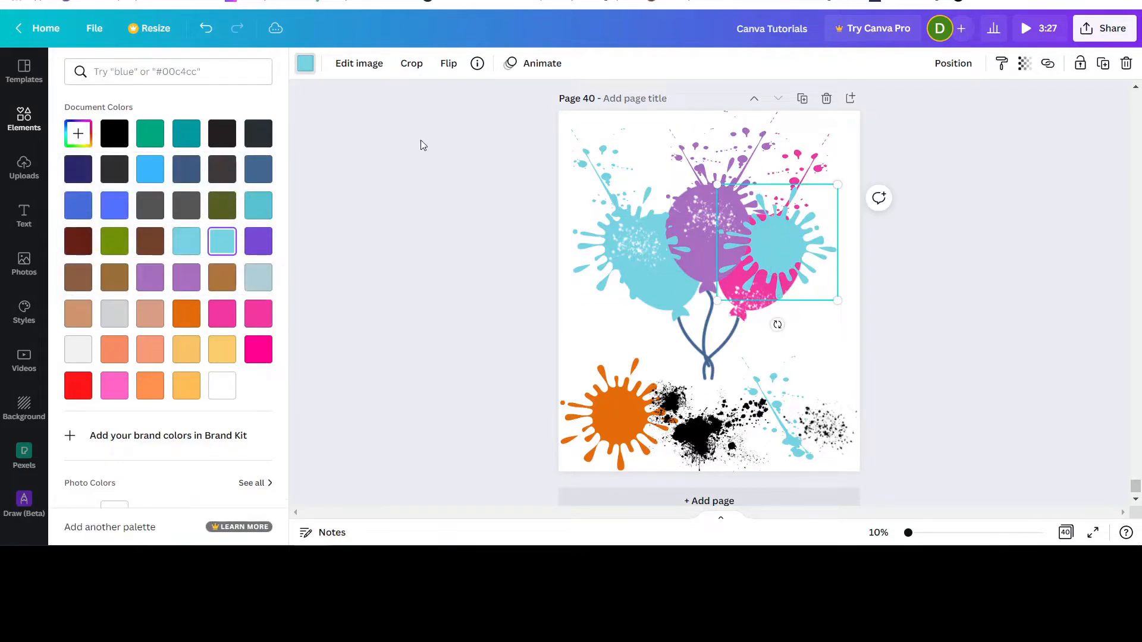
click(261, 356)
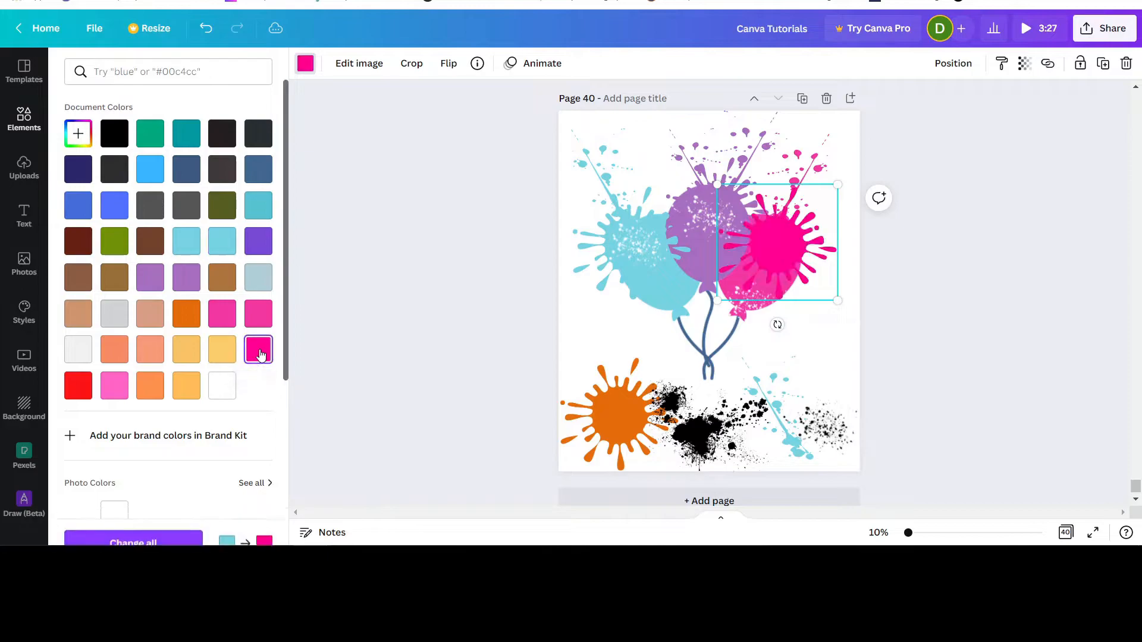
click(259, 315)
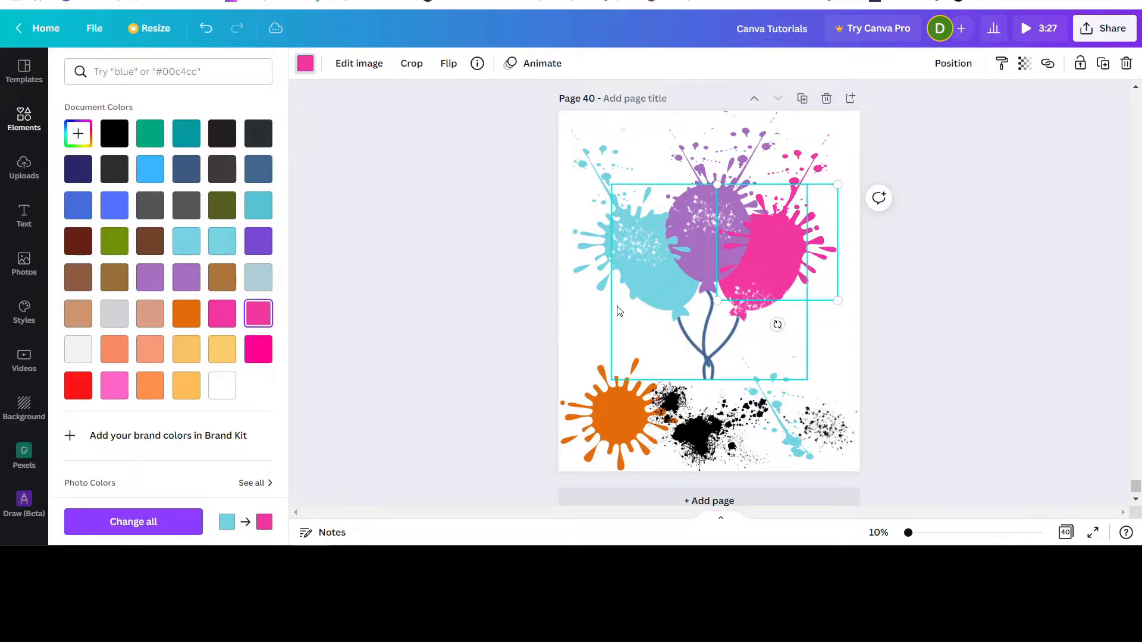
Step: Duplicate the pink streaky splatter and place the copy, reduced and flipped horizontally, above the pink balloon's left side
click(813, 165)
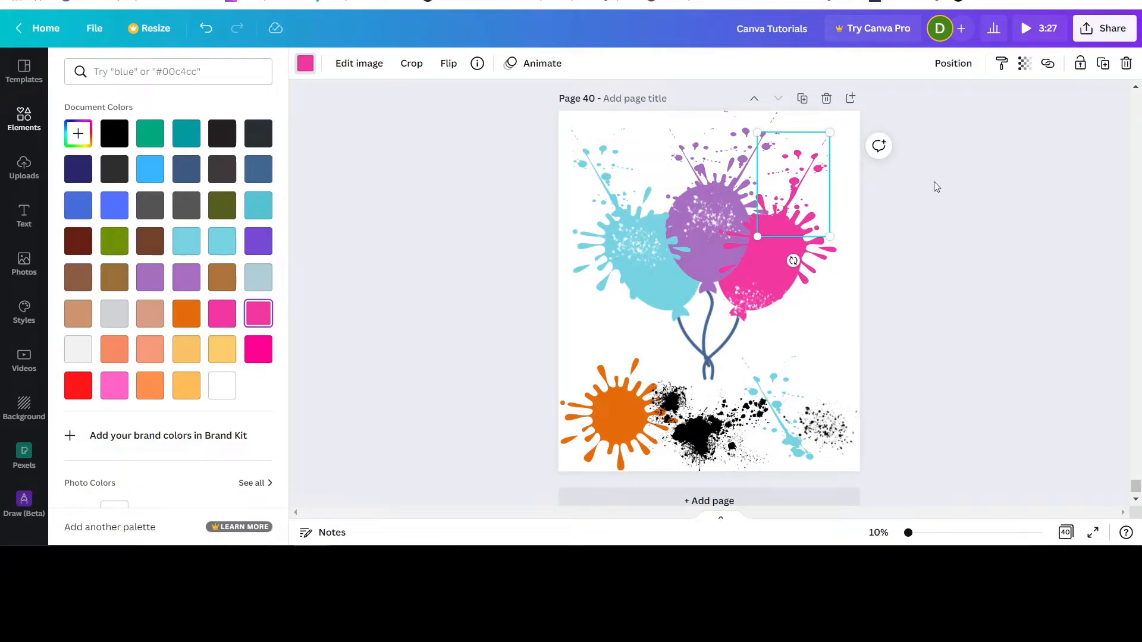
click(1103, 63)
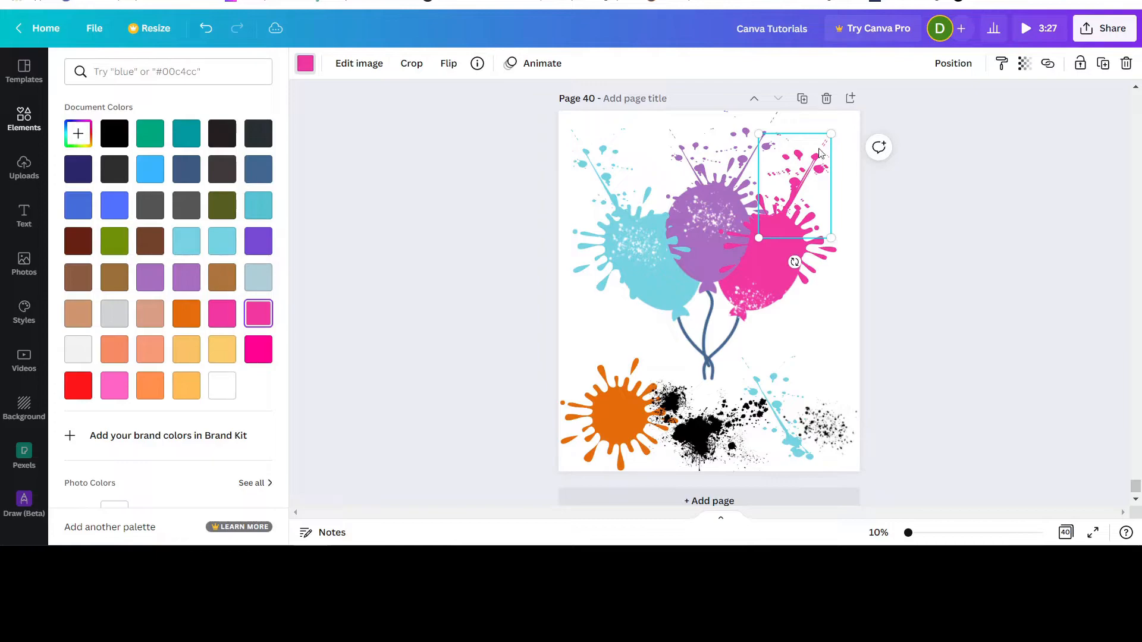
drag(831, 139, 768, 172)
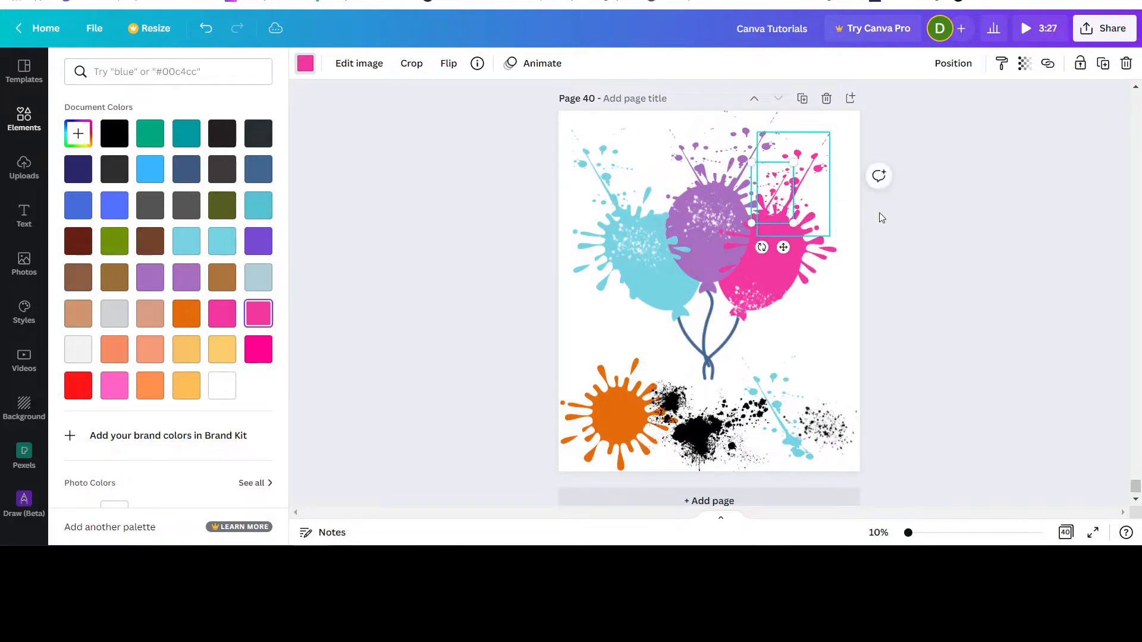
click(450, 66)
click(494, 100)
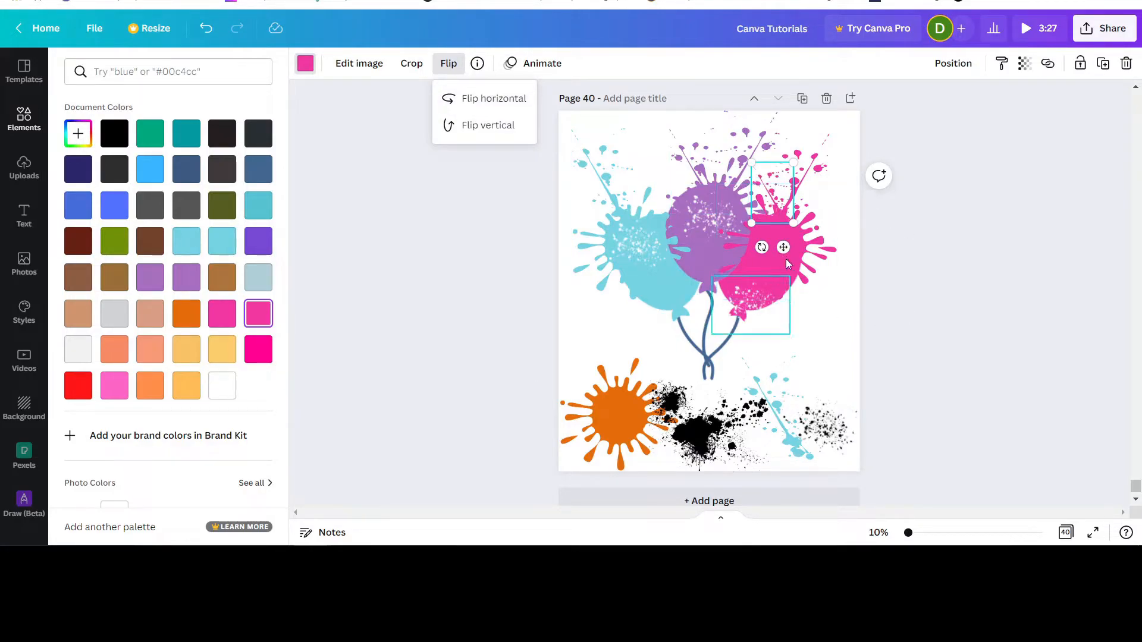
Step: Place the white speckles back over the pink balloon's upper part and move the purple balloon's speckles up to its top edge
click(751, 297)
drag(747, 297, 771, 223)
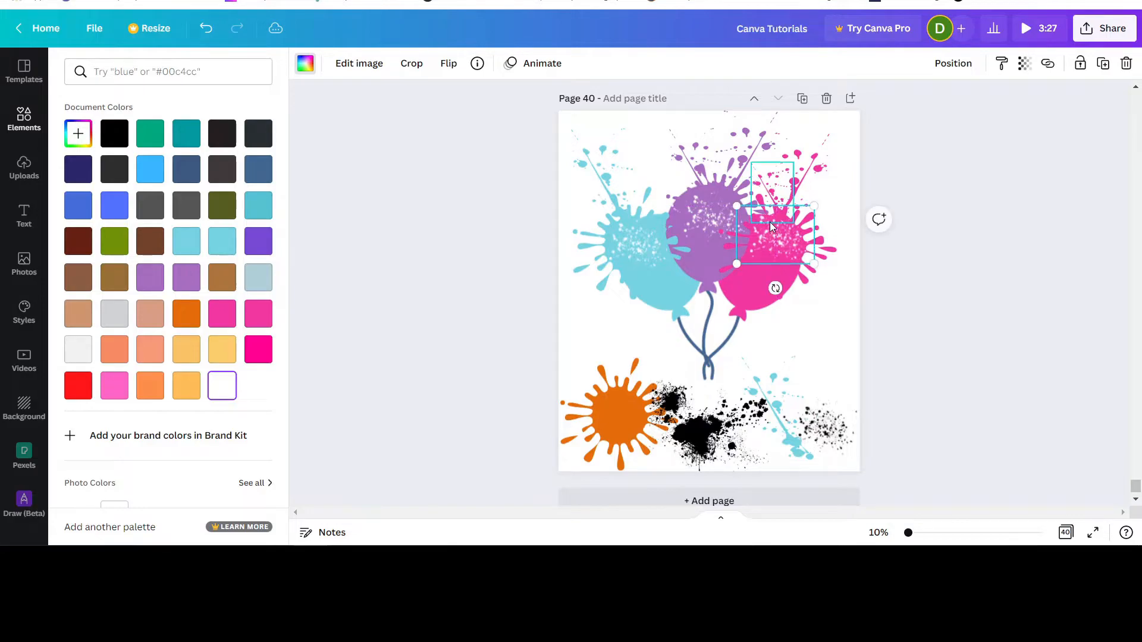
click(701, 222)
drag(702, 223, 704, 200)
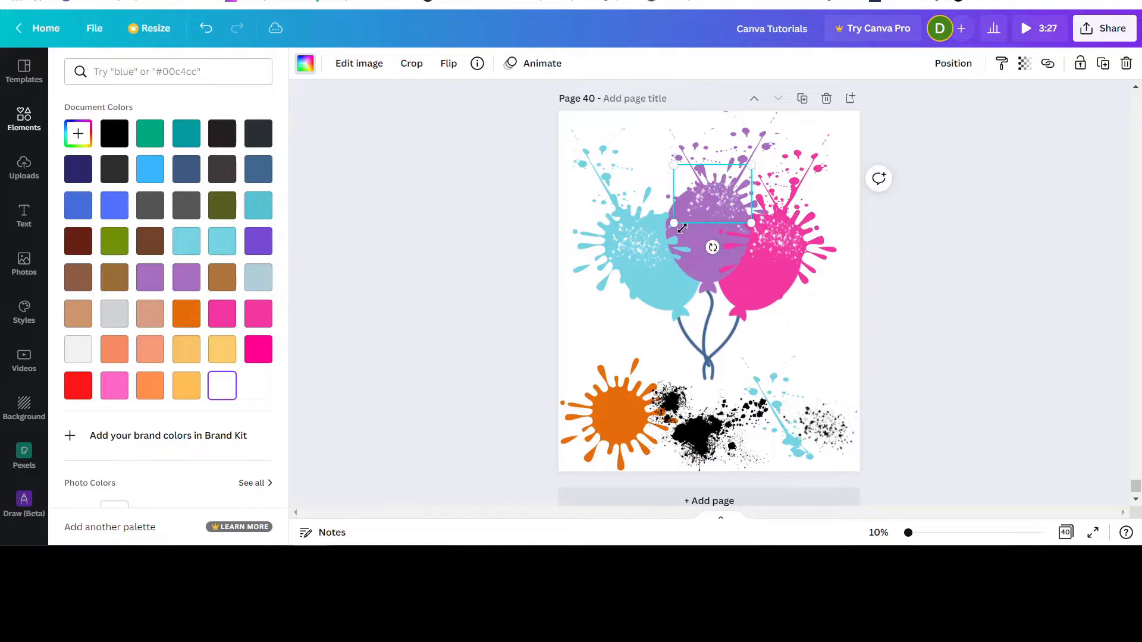
Step: Ungroup the light-blue splatter group, move its white speckles up, and place a duplicate of them slightly lower left on the balloon
click(639, 247)
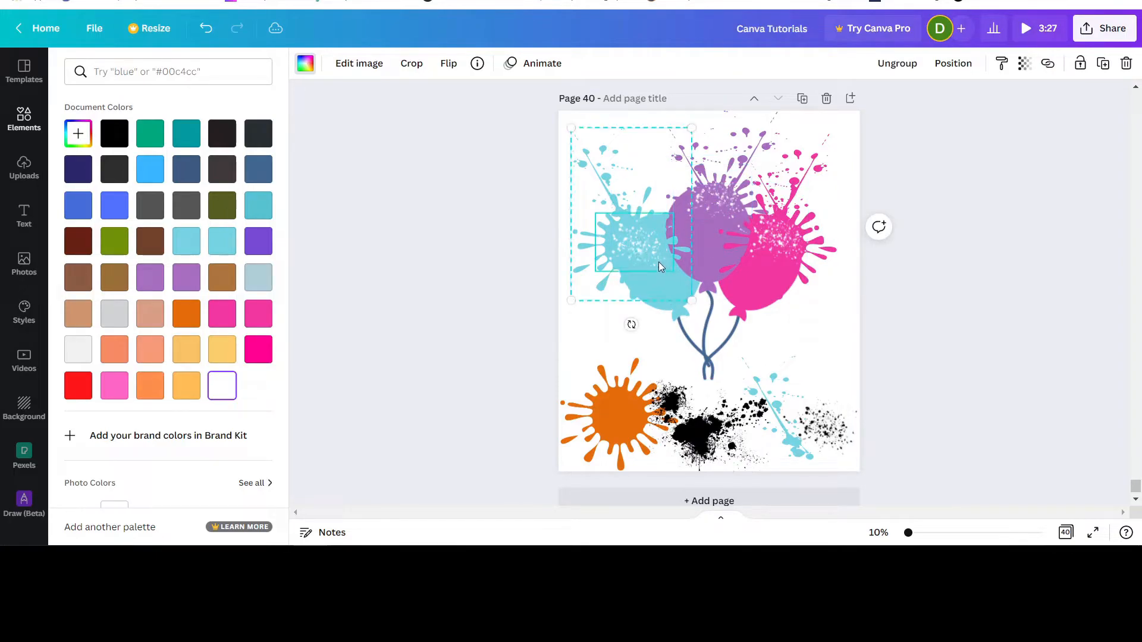
click(897, 63)
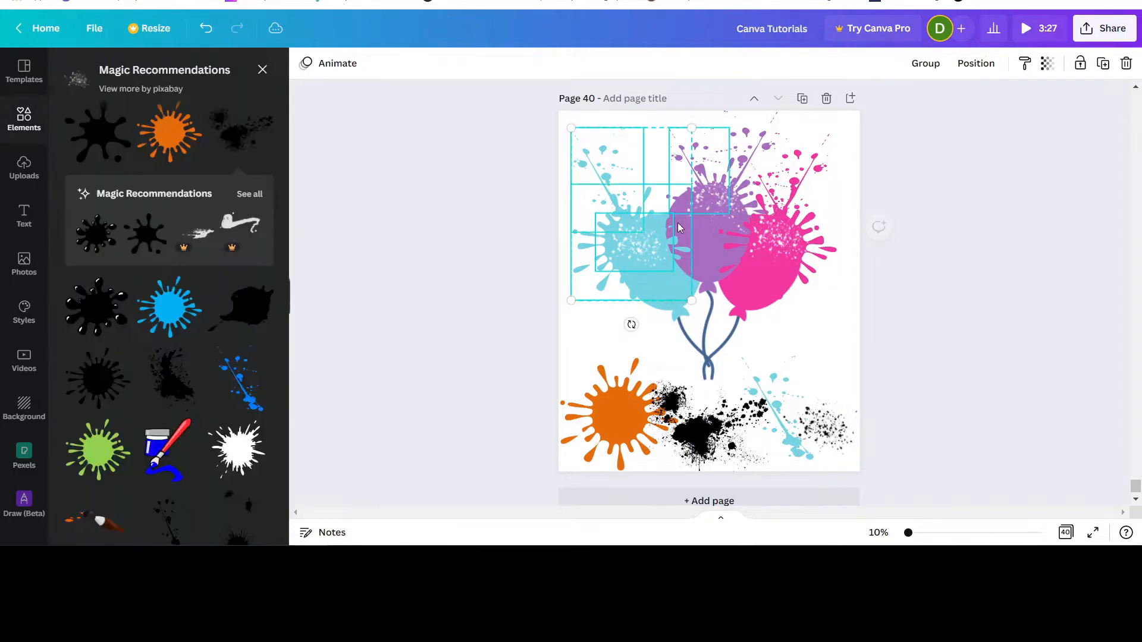
click(917, 324)
drag(652, 245, 654, 230)
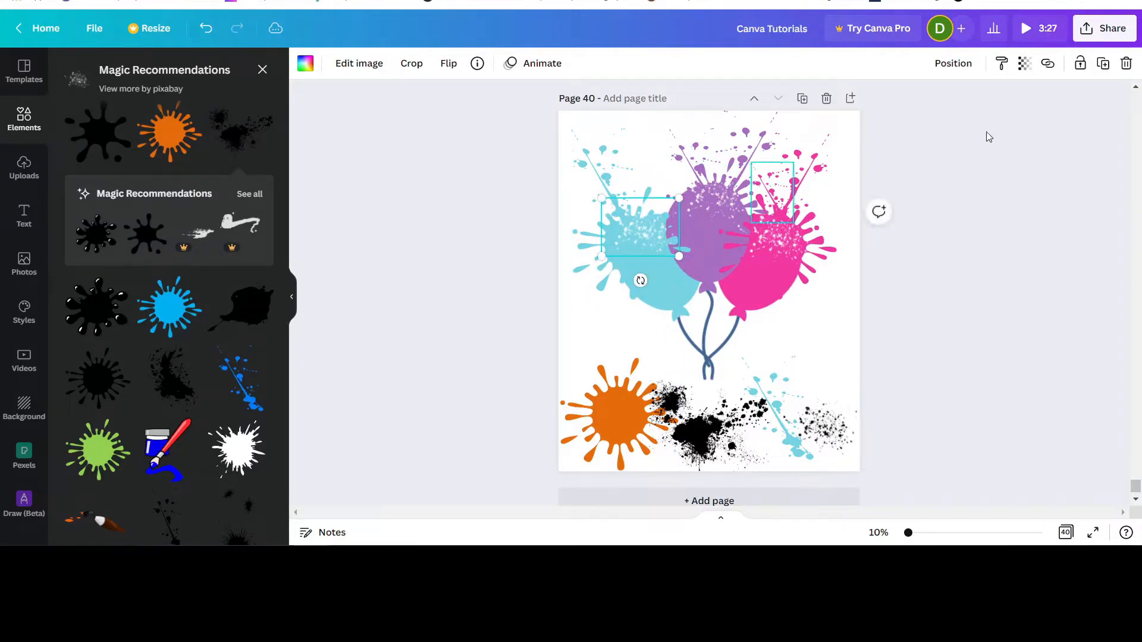
click(1103, 65)
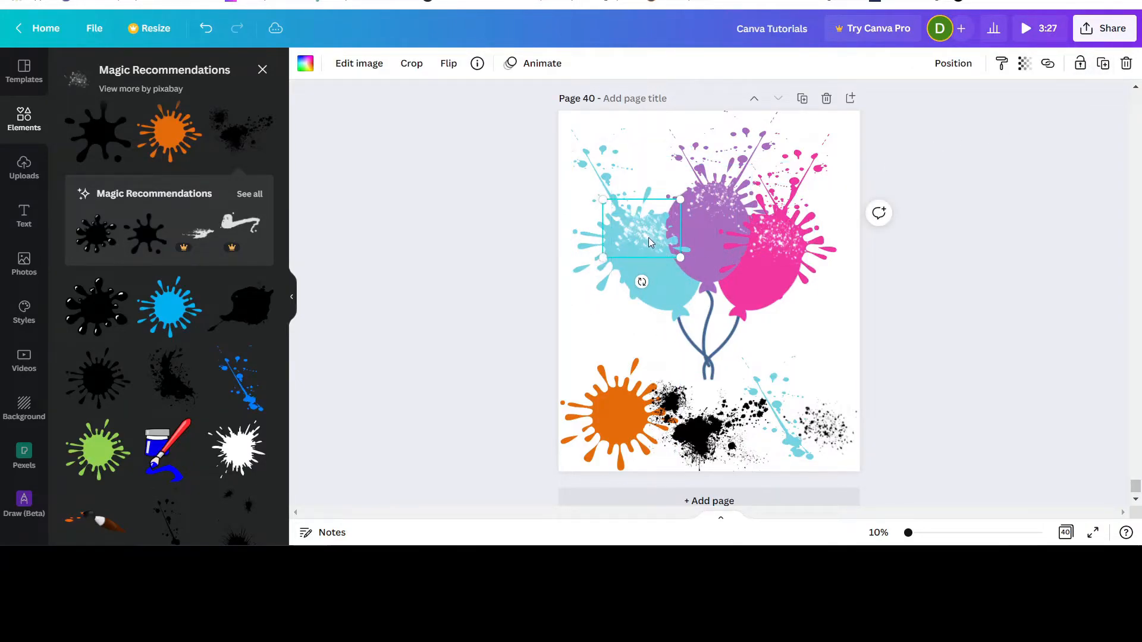
drag(634, 237, 611, 252)
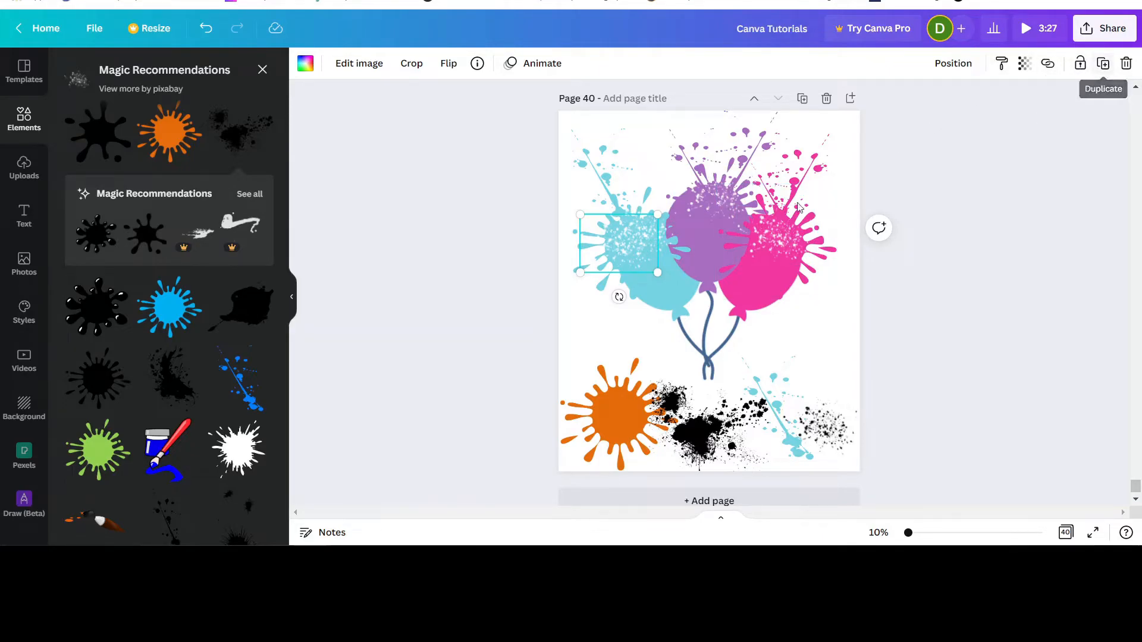
Step: Duplicate the pink balloon's white speckles and place the copy on the upper half of the purple balloon
click(706, 198)
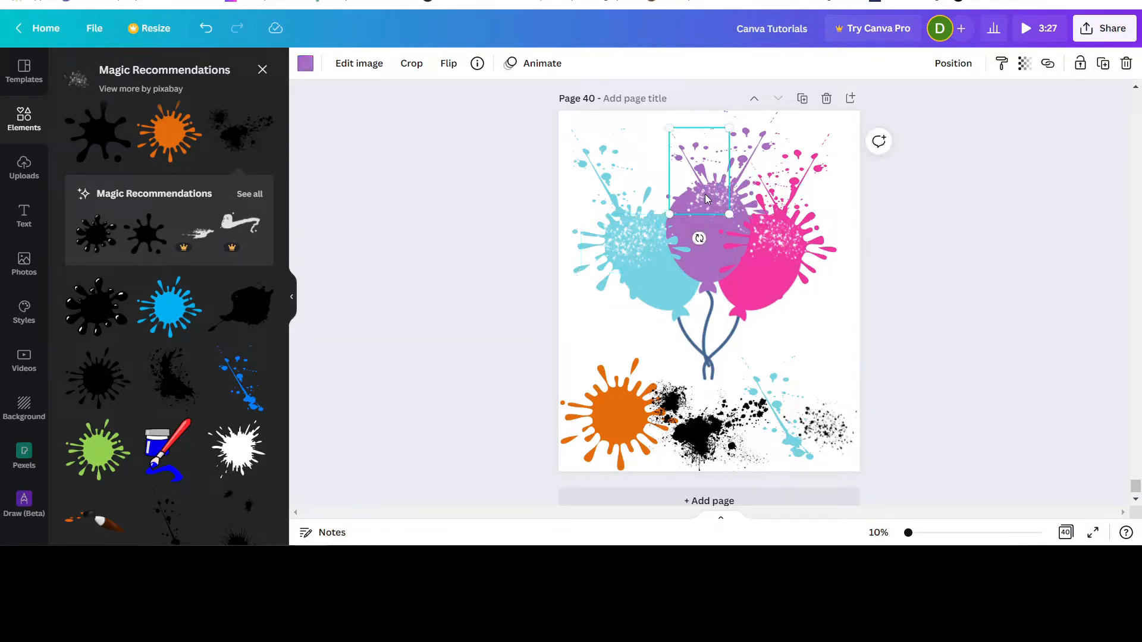
click(712, 231)
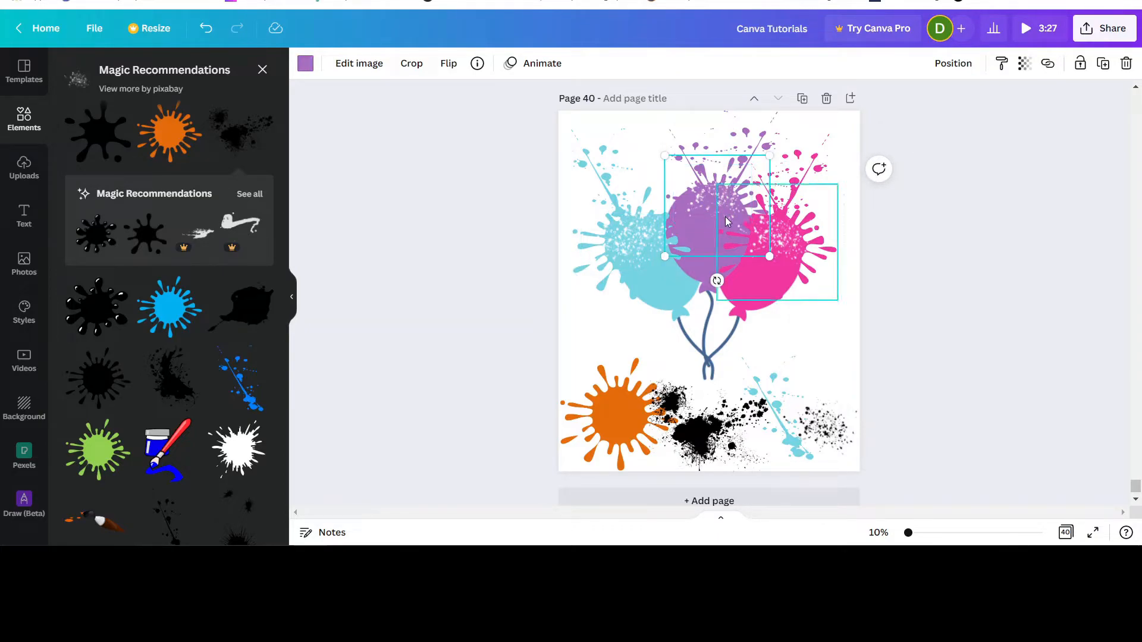
click(783, 240)
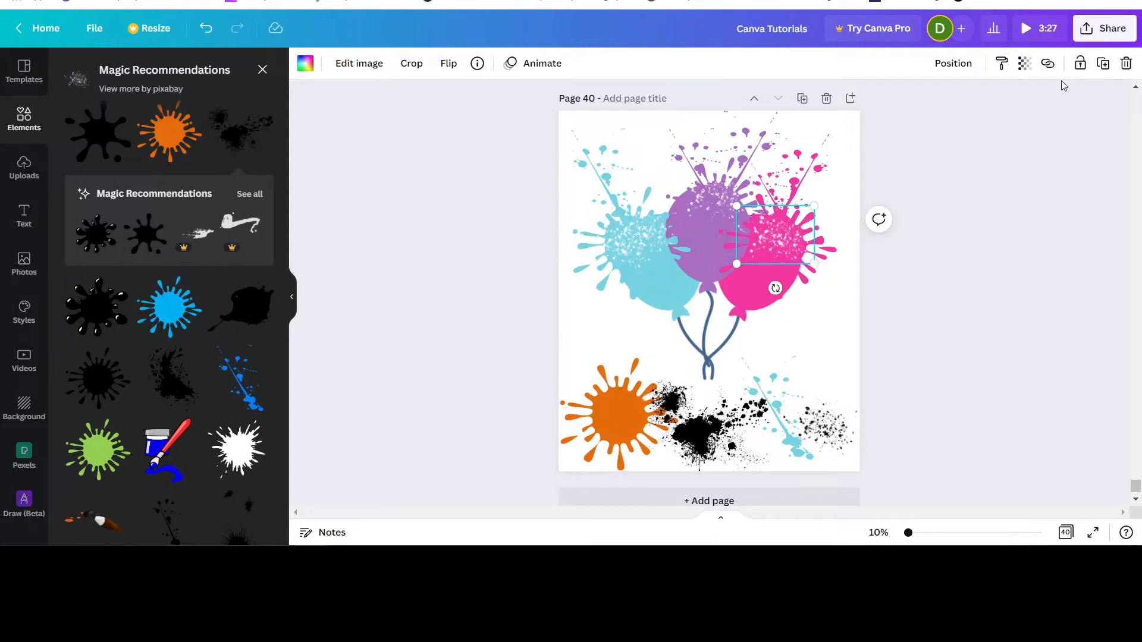
click(1102, 65)
drag(776, 244, 702, 221)
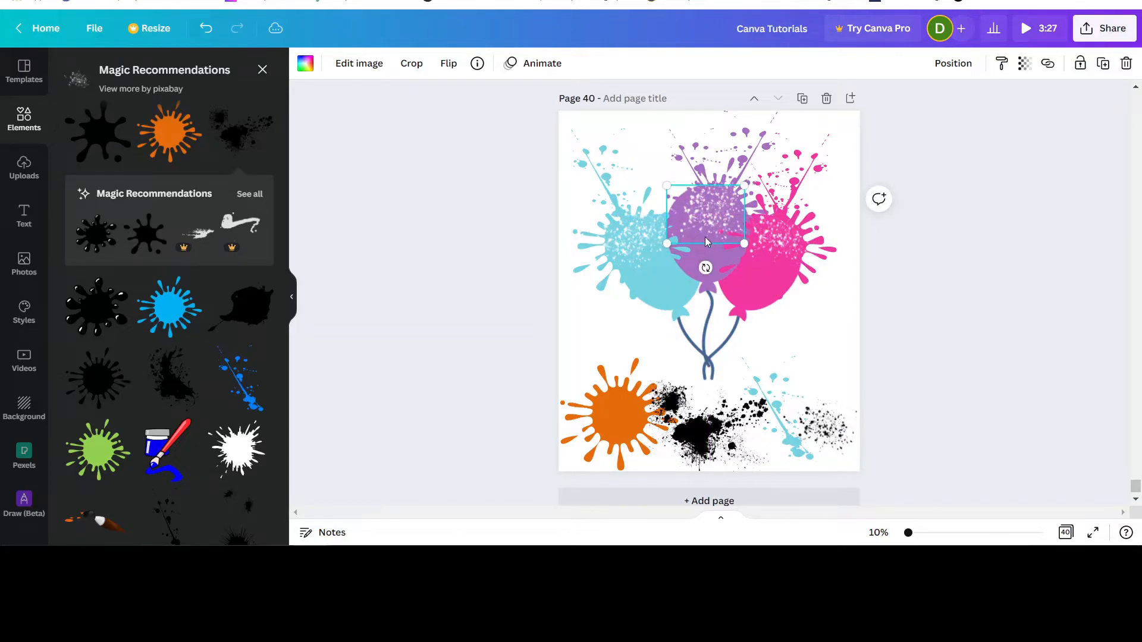
Step: Make the added speckles on the purple balloon partly transparent and shift them slightly down and left
click(1023, 71)
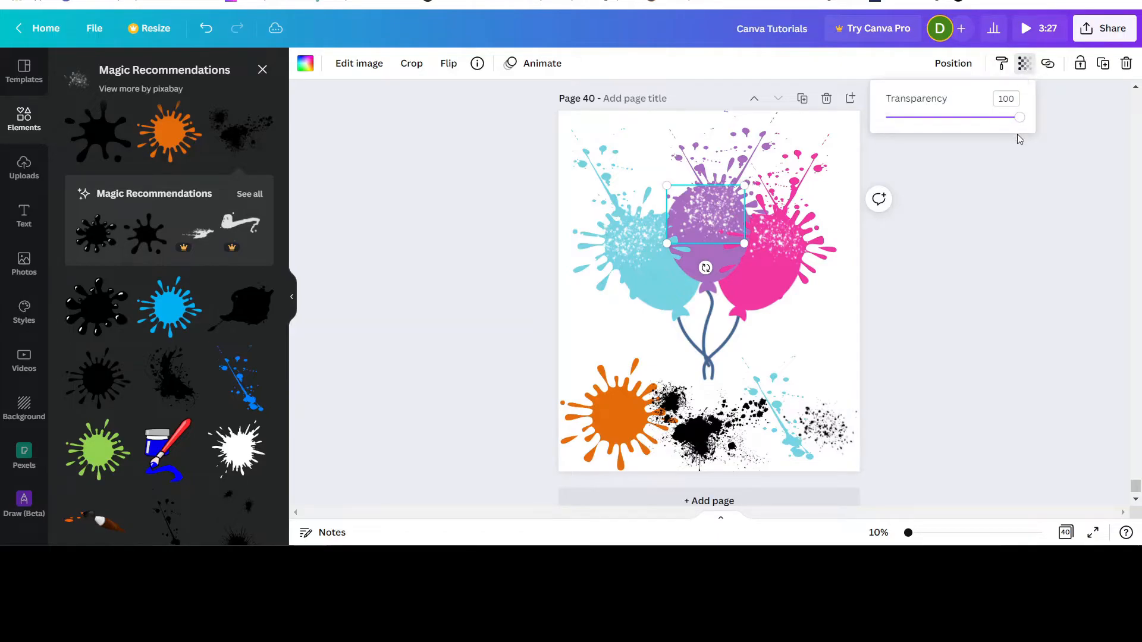
drag(1022, 123, 982, 123)
drag(714, 218, 707, 224)
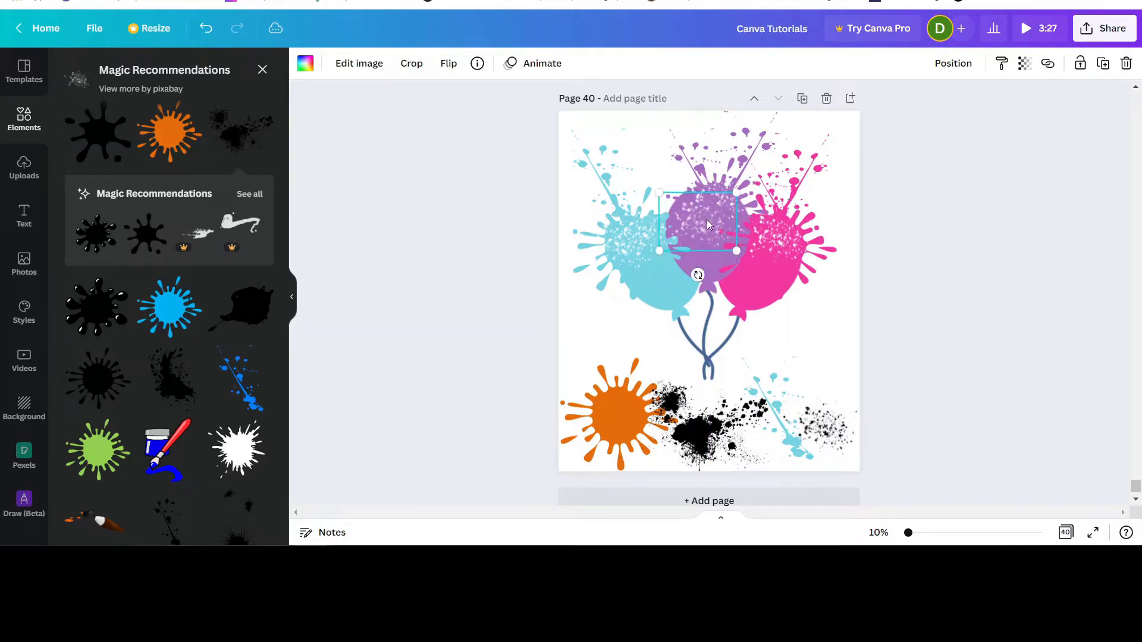
click(968, 279)
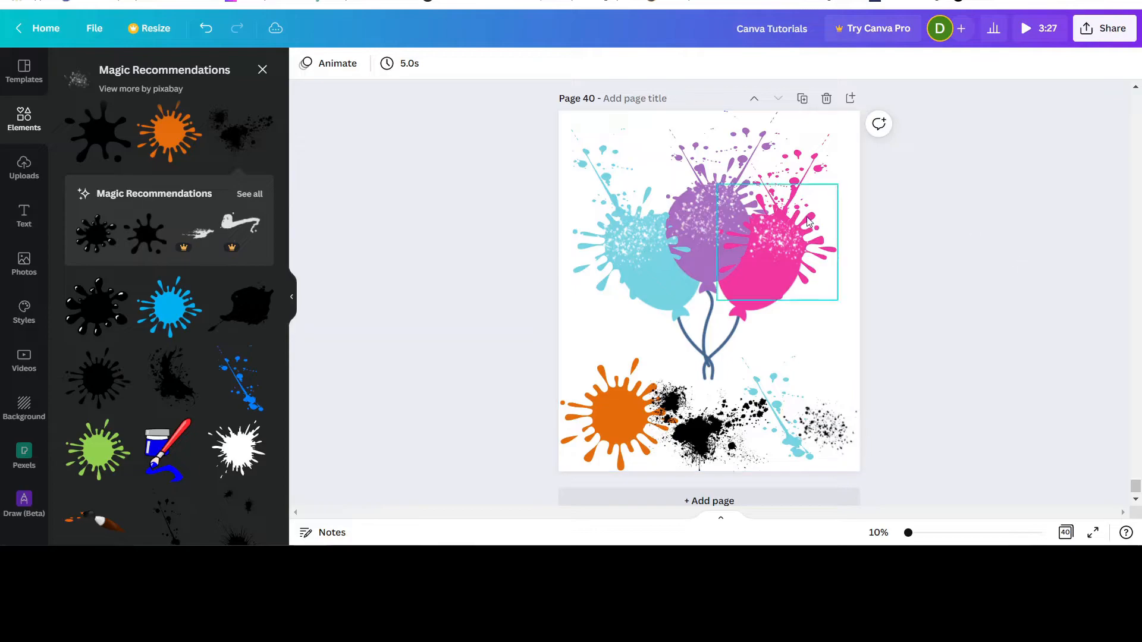
Step: Shift the round light-blue splatter slightly right and enlarge the streaky light-blue splatter toward the page's upper-left corner
click(579, 274)
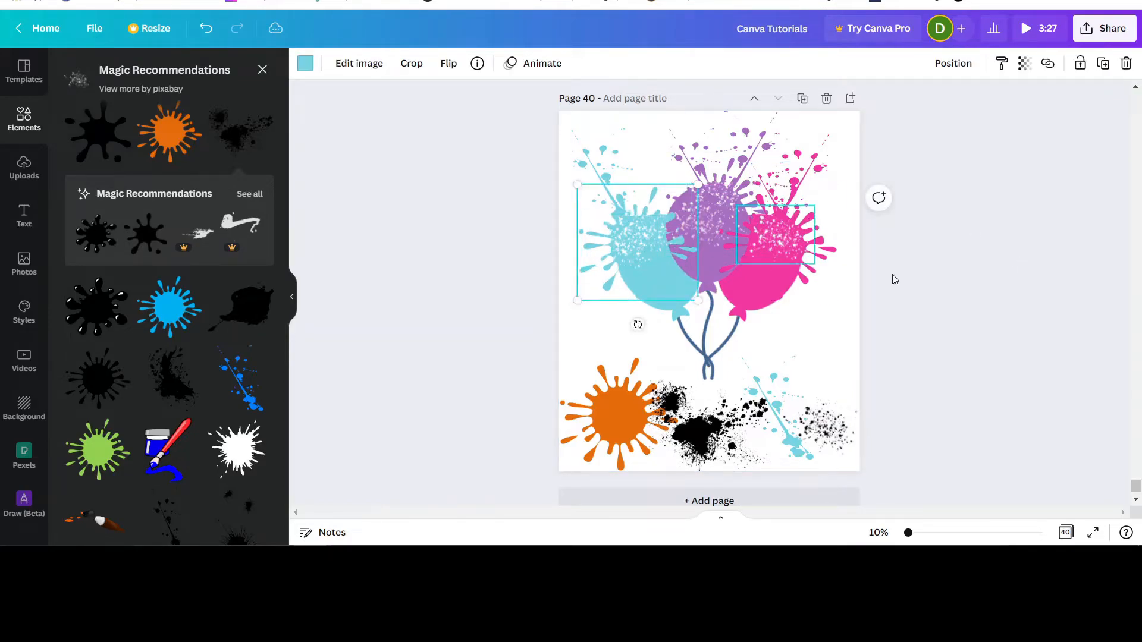
click(1006, 250)
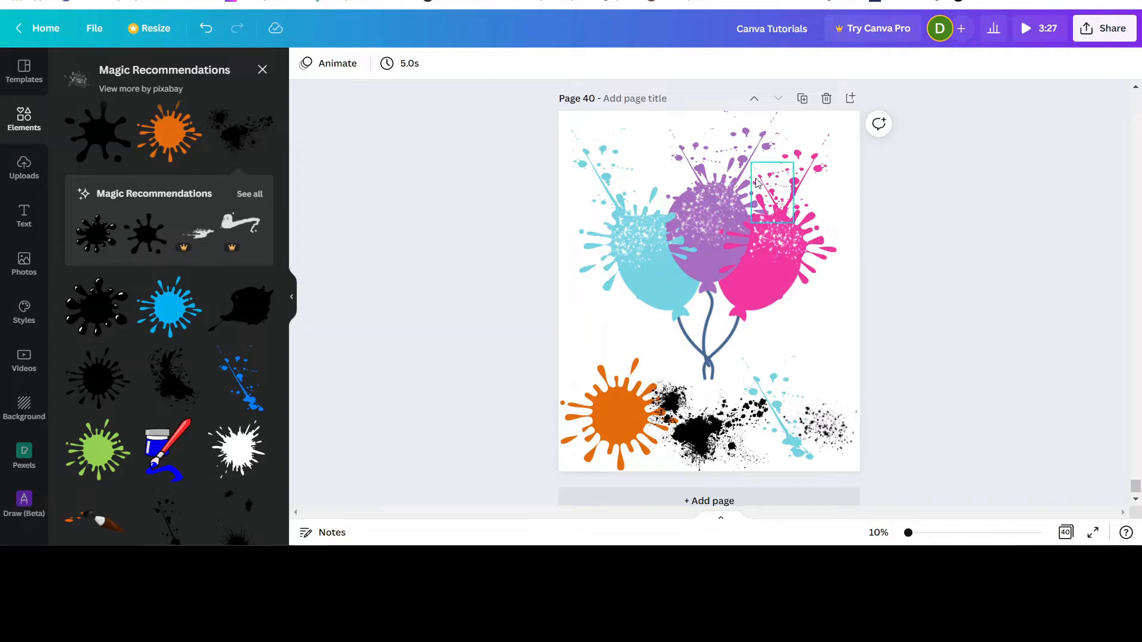
click(597, 166)
drag(573, 135, 555, 98)
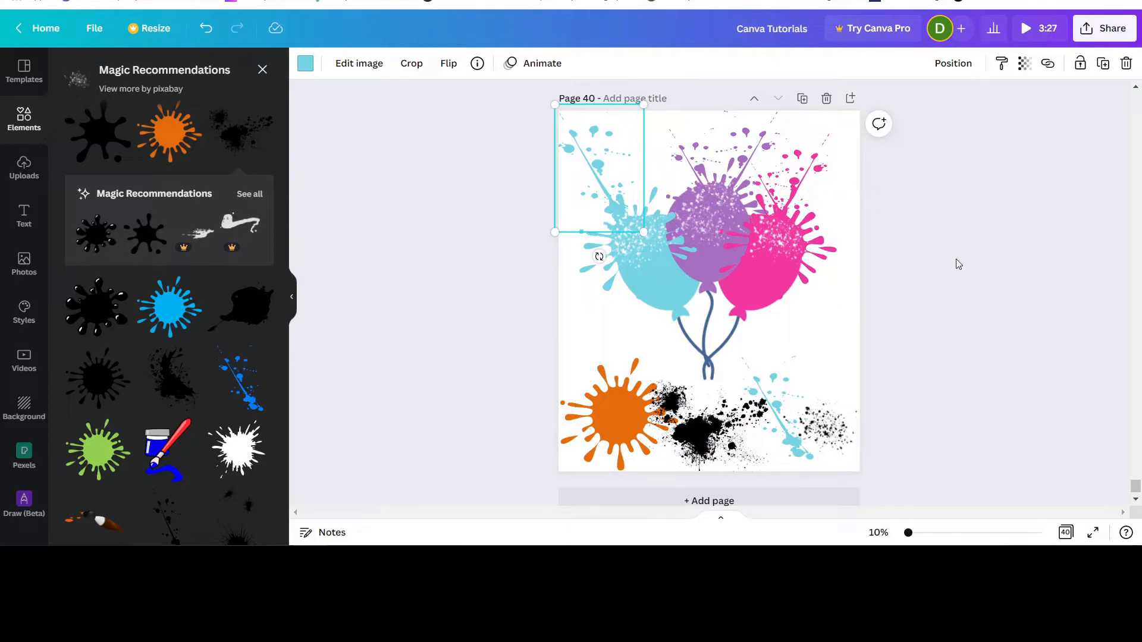
Step: Delete the leftover orange, black and light-blue splatters and the black speckles below the balloons
click(618, 426)
key(Delete)
click(684, 430)
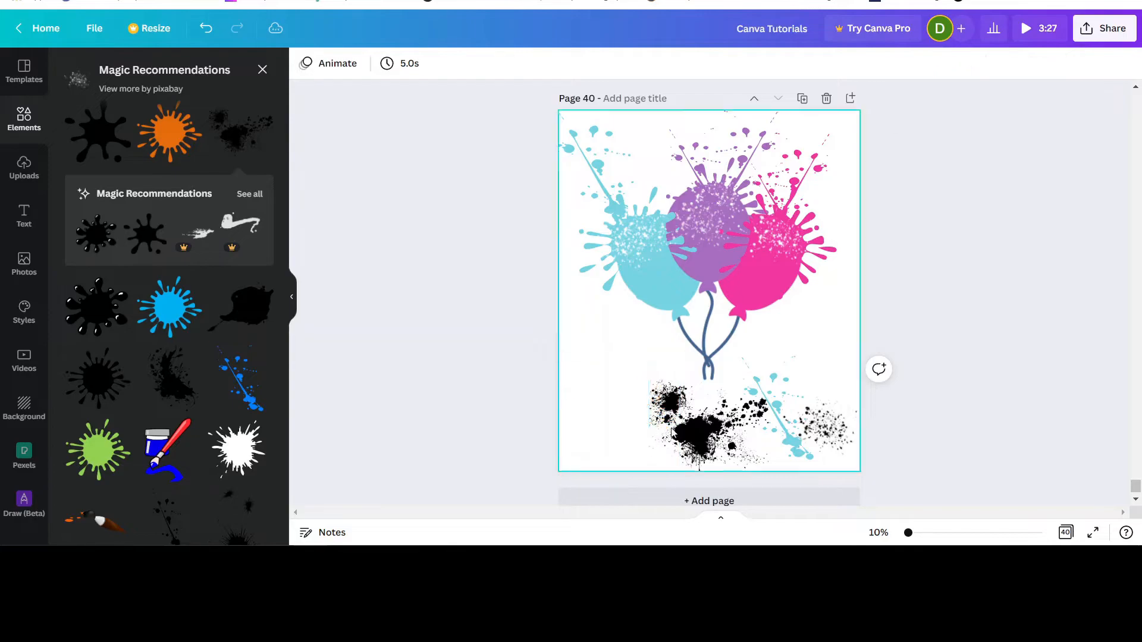
key(Delete)
click(771, 432)
key(Delete)
click(811, 428)
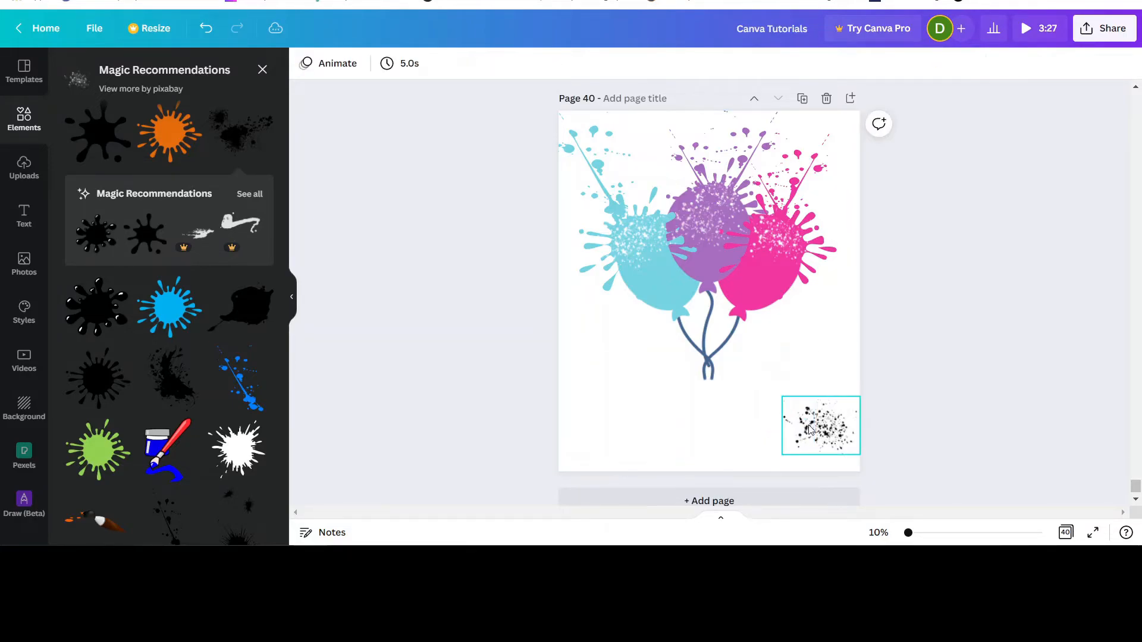
key(Delete)
scroll(1050, 288, up, 7)
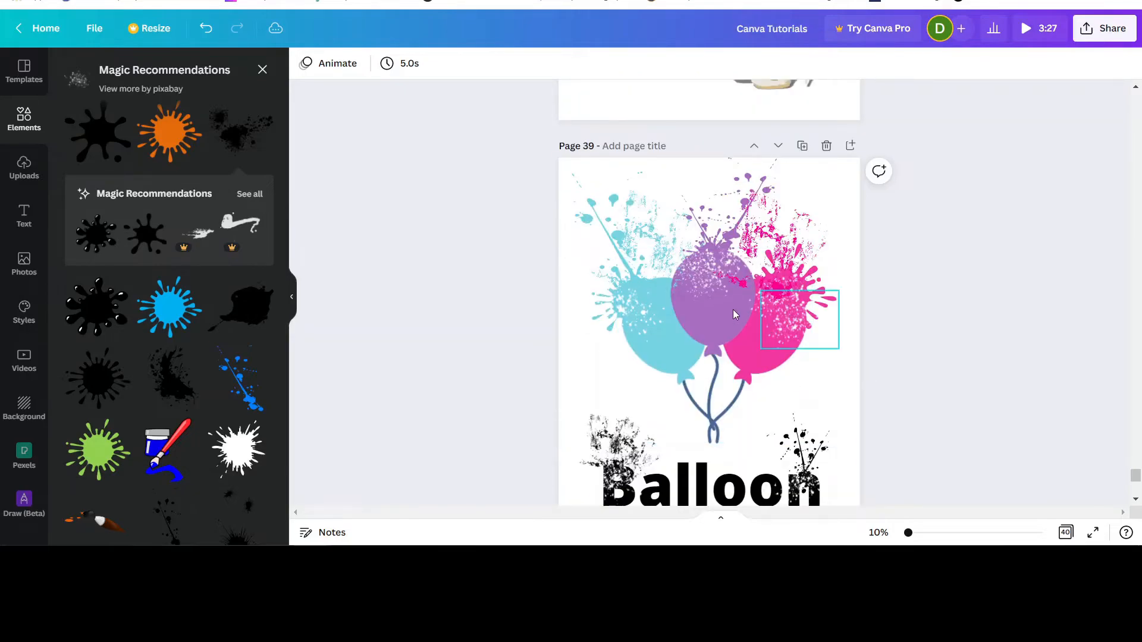
scroll(905, 301, down, 5)
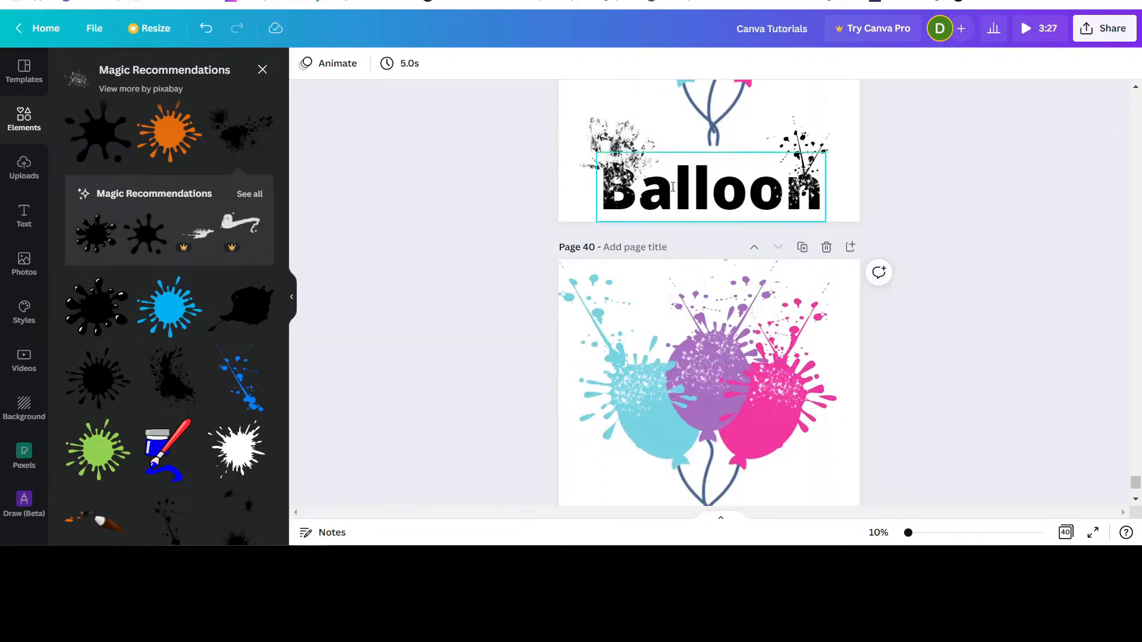
scroll(975, 323, down, 3)
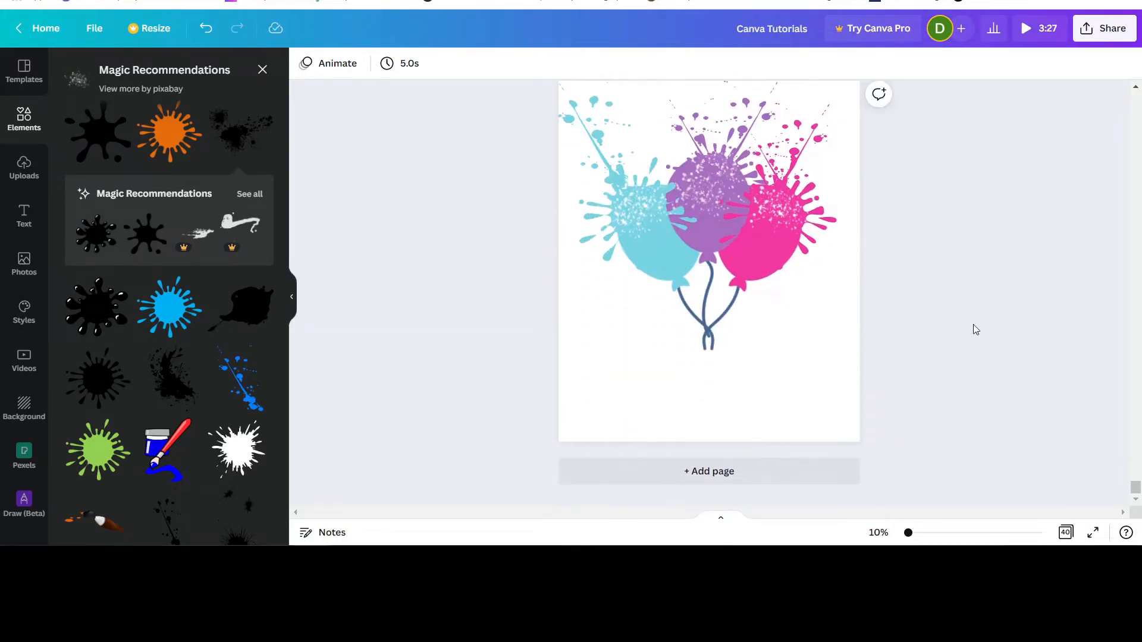
Step: Add a heading below the balloon strings that reads "Balloon"
click(24, 215)
click(141, 133)
double_click(700, 293)
click(706, 423)
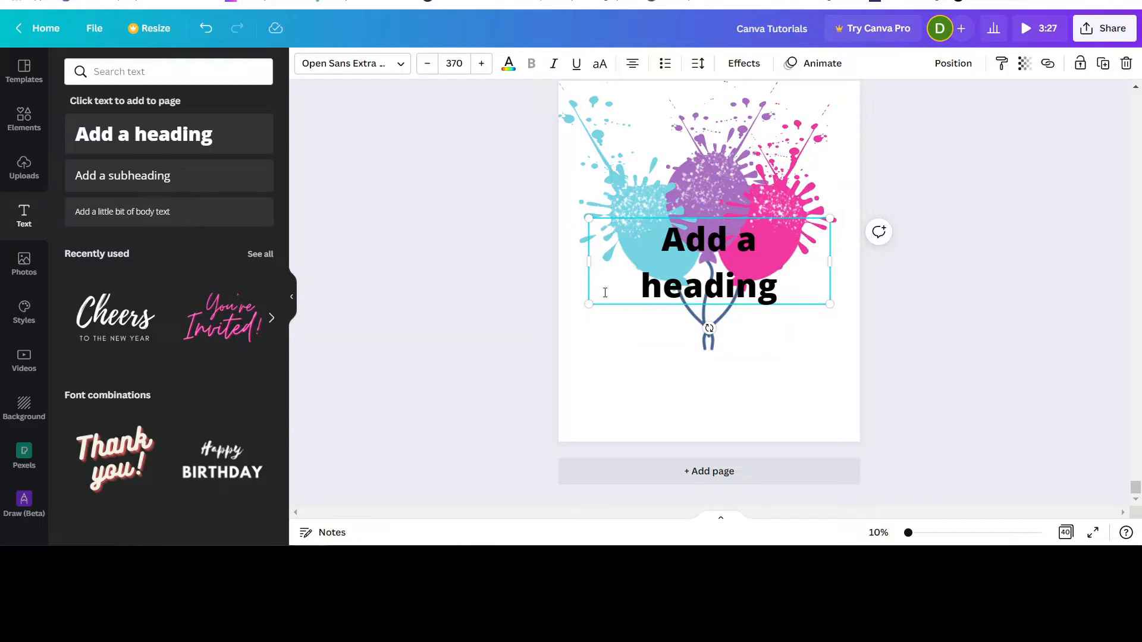
drag(796, 288, 799, 418)
double_click(728, 390)
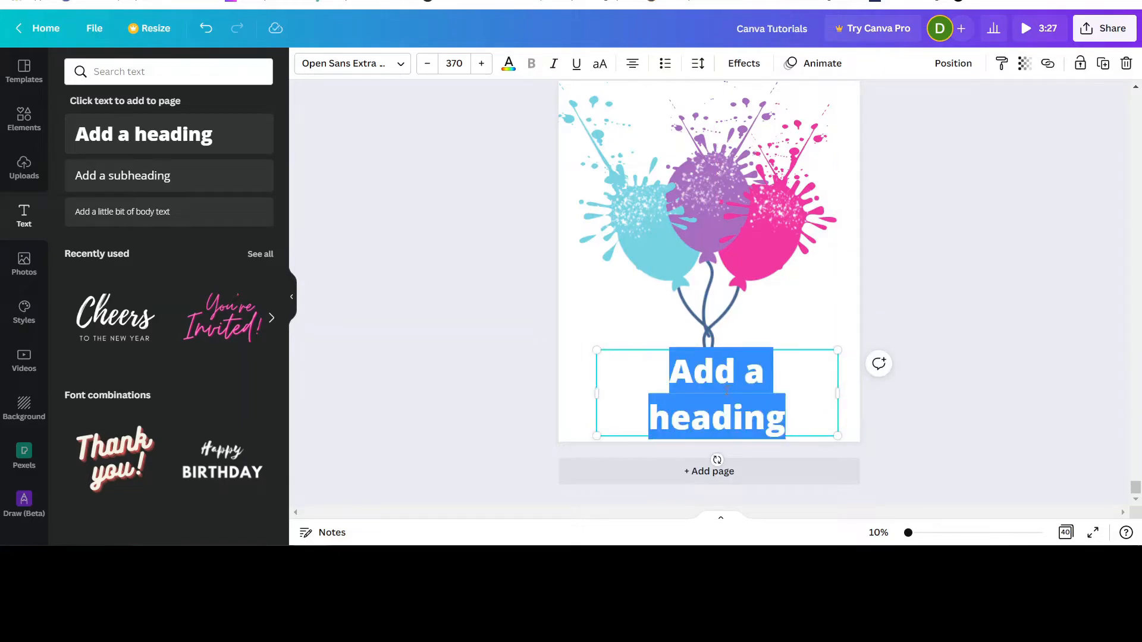
text(Balloon)
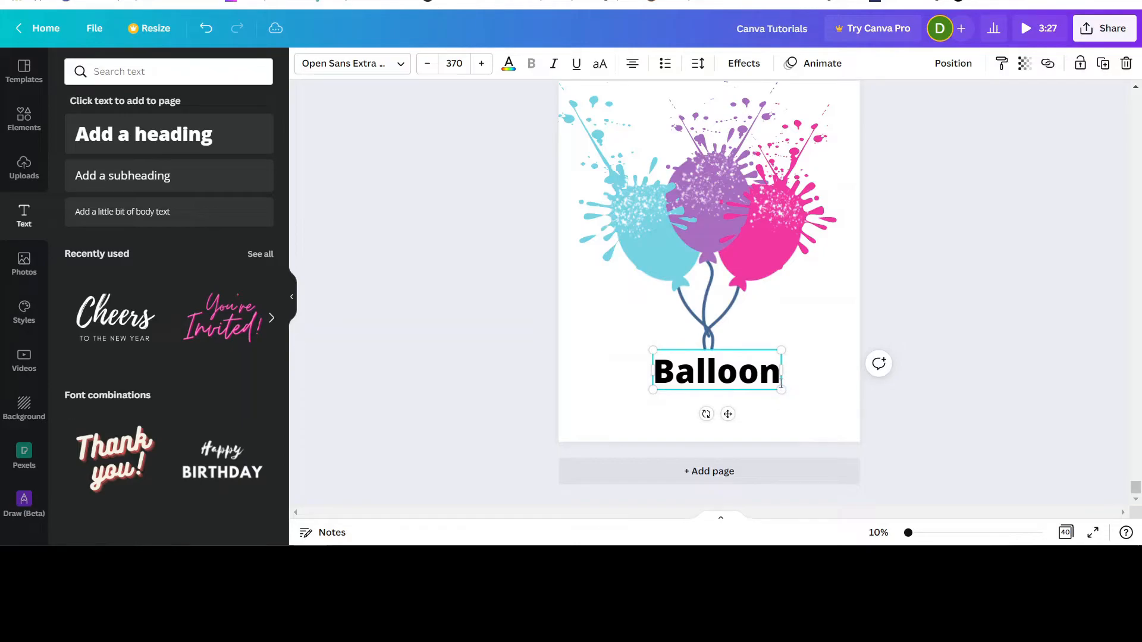
Step: Enlarge the "Balloon" heading to font size 658 and centre it beneath the balloons
drag(779, 394, 847, 410)
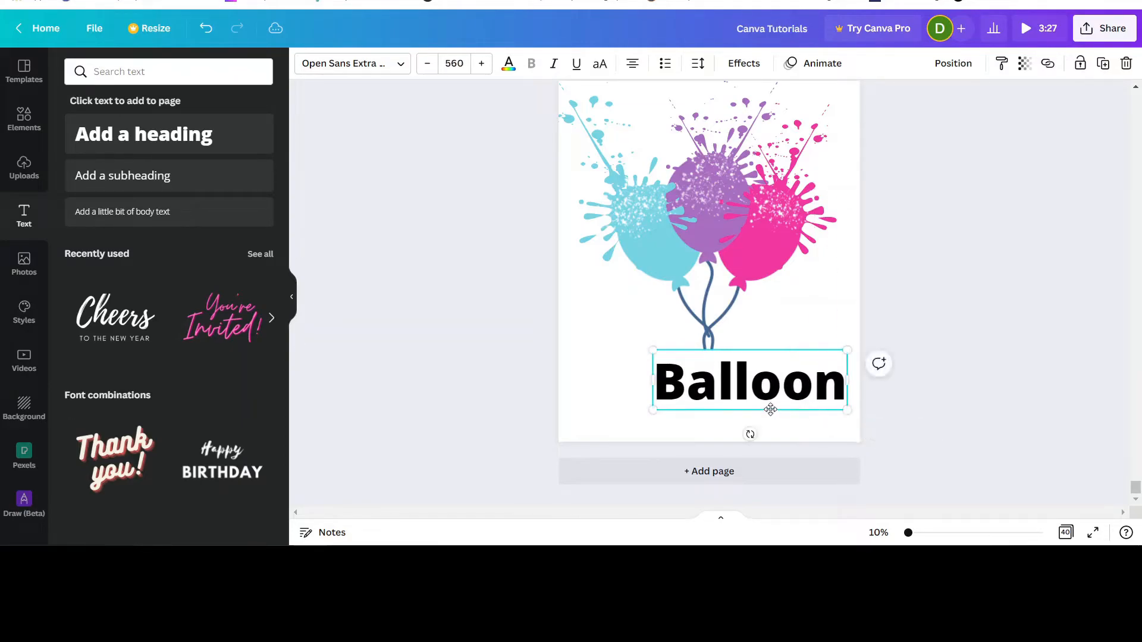
drag(650, 410, 619, 420)
click(907, 390)
drag(798, 395, 778, 405)
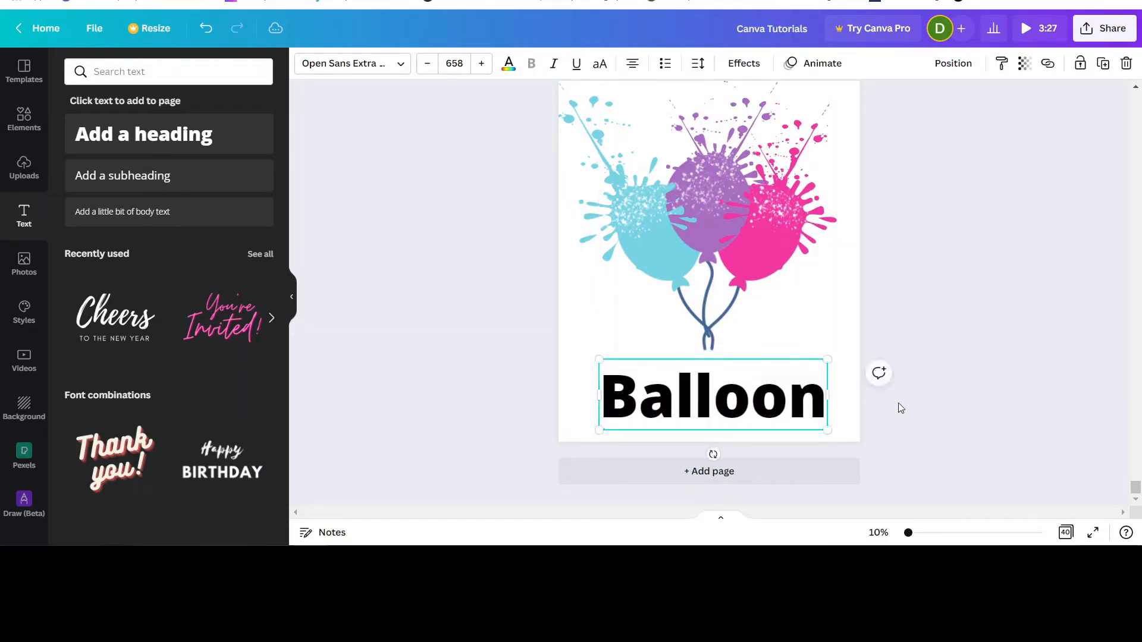
click(932, 281)
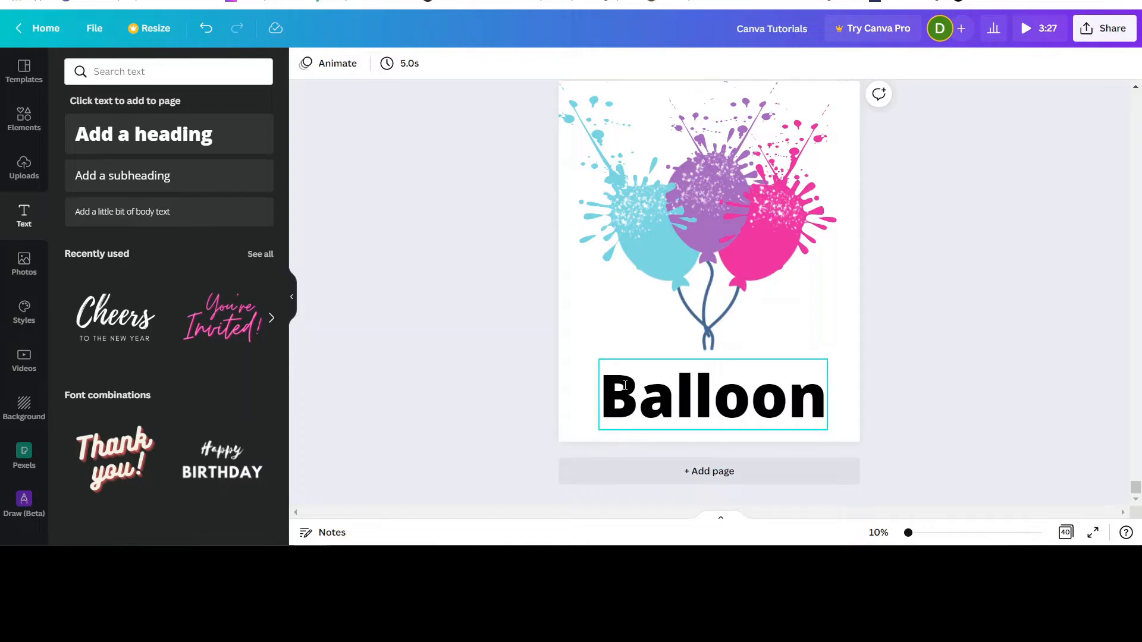
Step: Duplicate the streaky light-blue splatter, move the copy down to the heading's letter B and shrink it
click(584, 137)
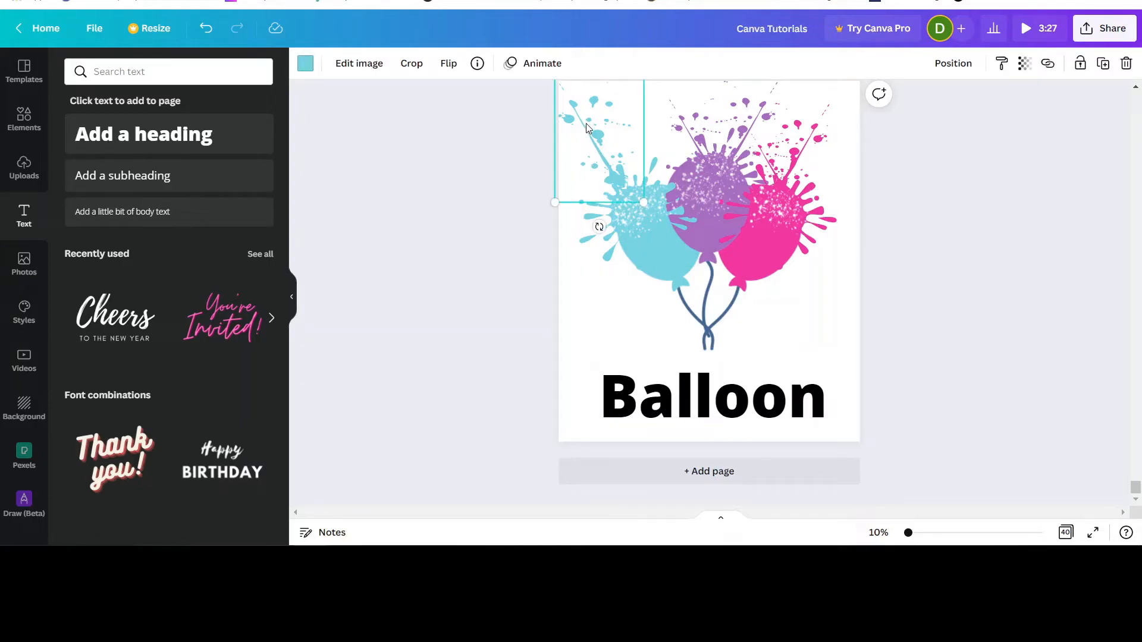
click(1104, 64)
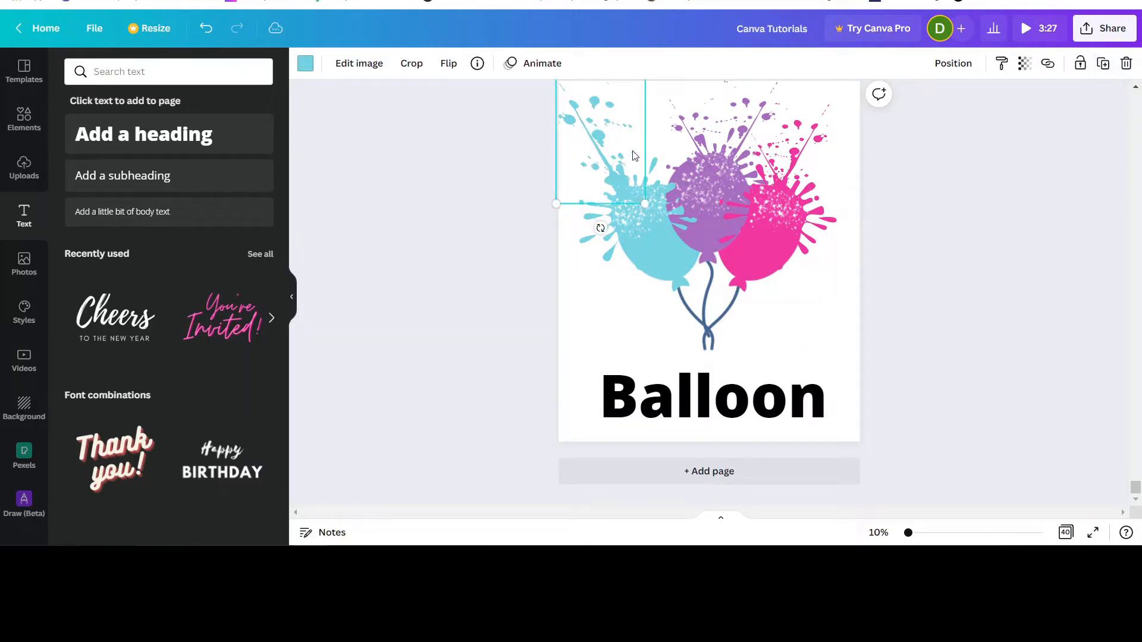
drag(603, 162, 598, 314)
drag(545, 262, 575, 292)
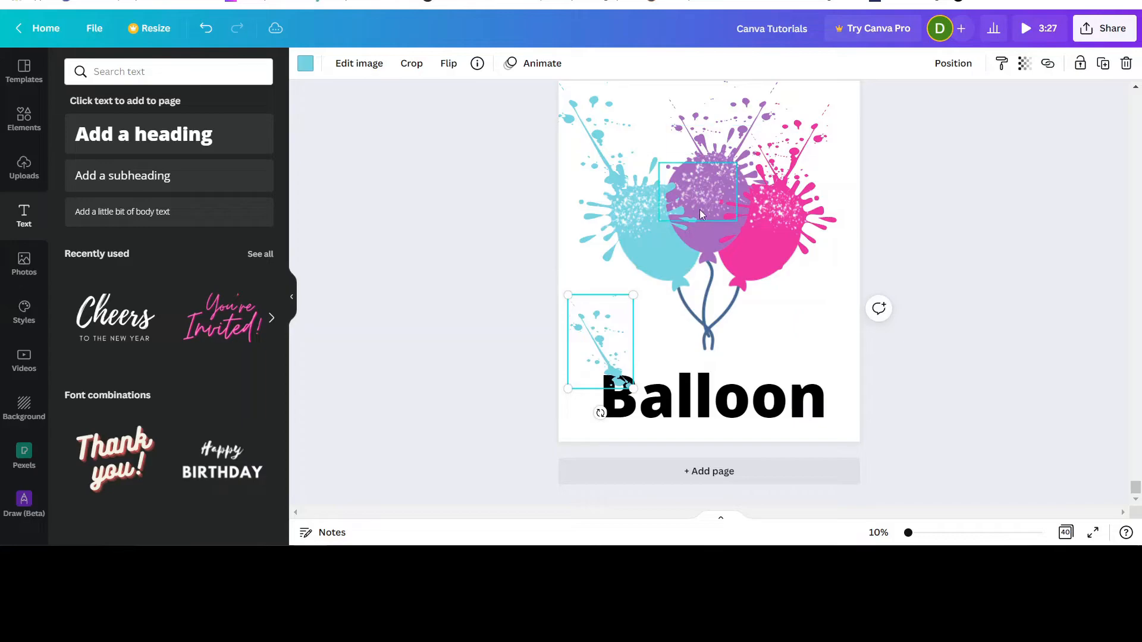
Step: Duplicate the pink balloon's white speckles and place the copy over the heading's letter B
click(776, 209)
click(1105, 69)
drag(782, 209, 628, 384)
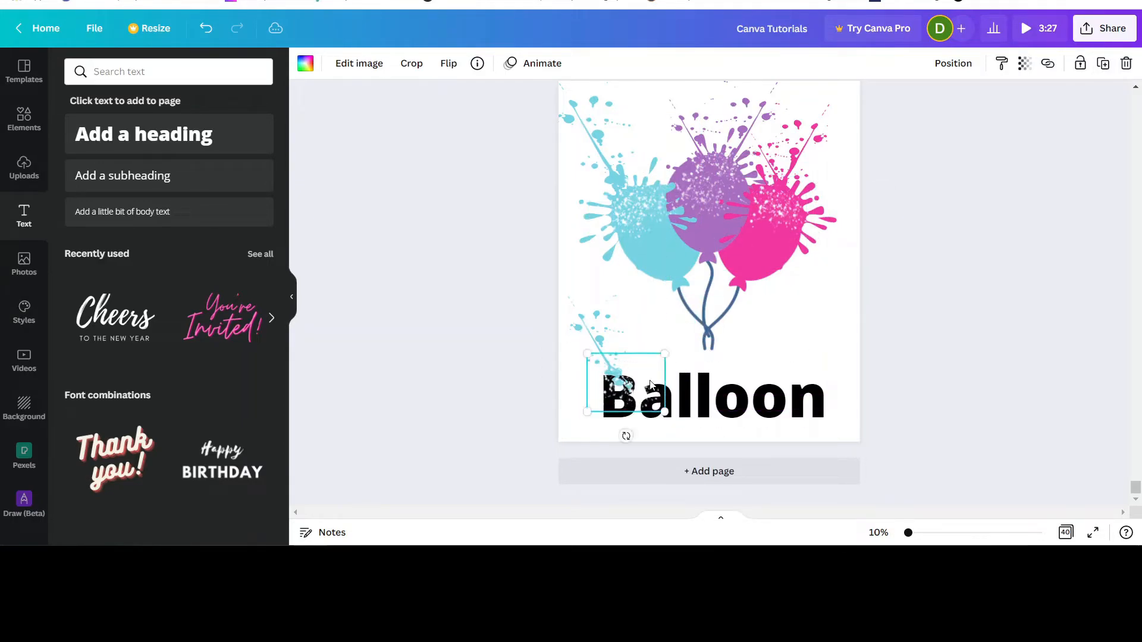
Step: Recolour the streaky light-blue splatter beside the letter B black and make it smaller
click(589, 321)
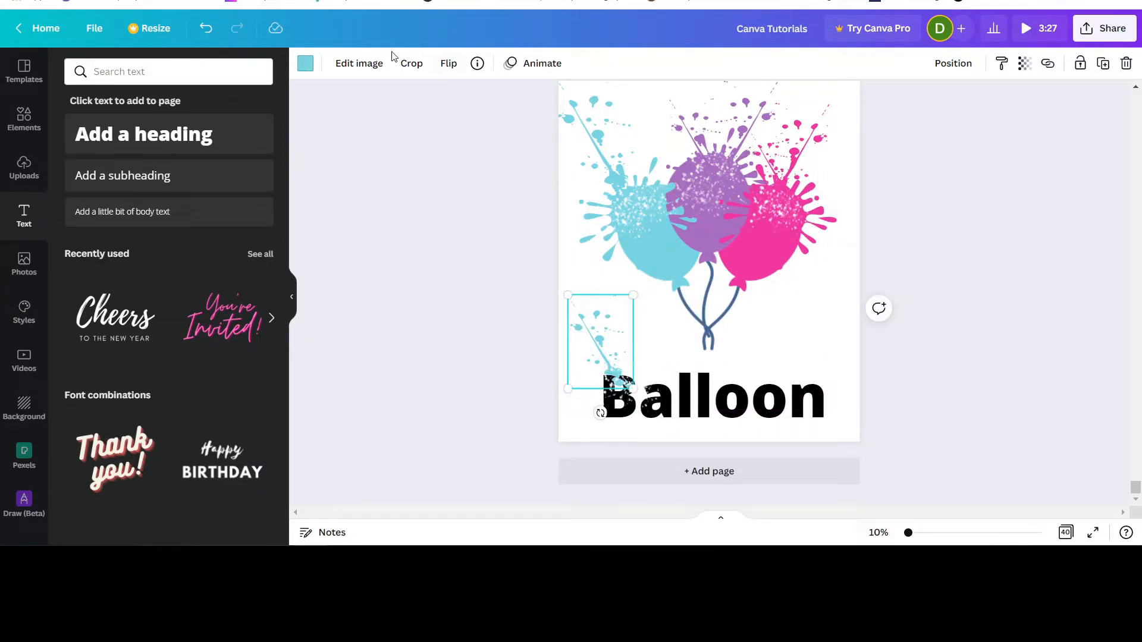
click(305, 63)
click(107, 138)
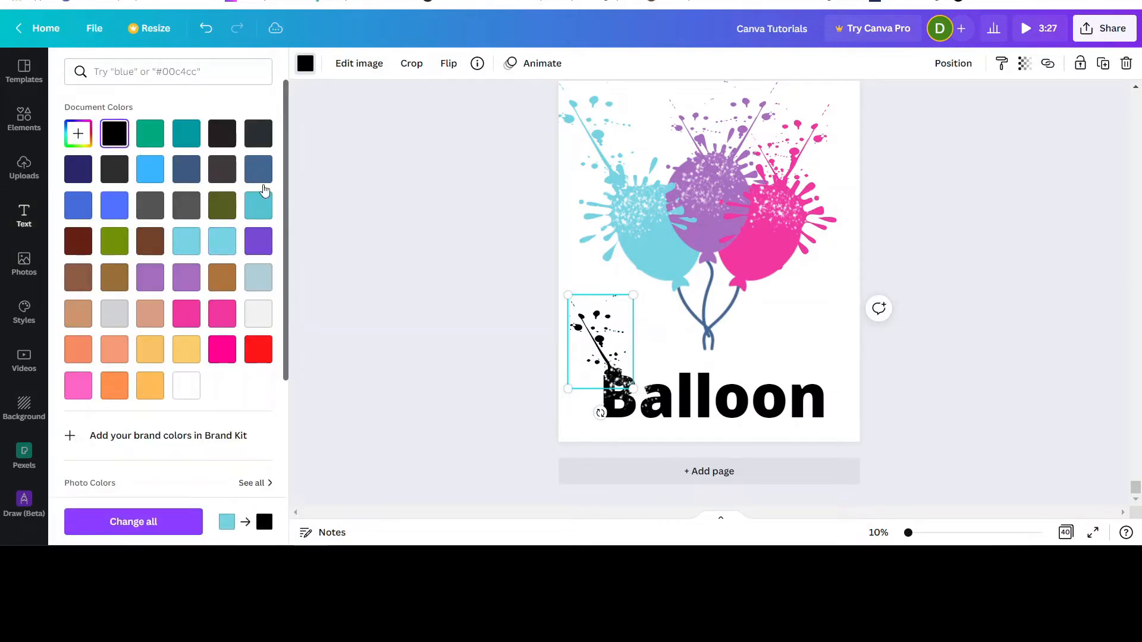
drag(568, 295, 604, 337)
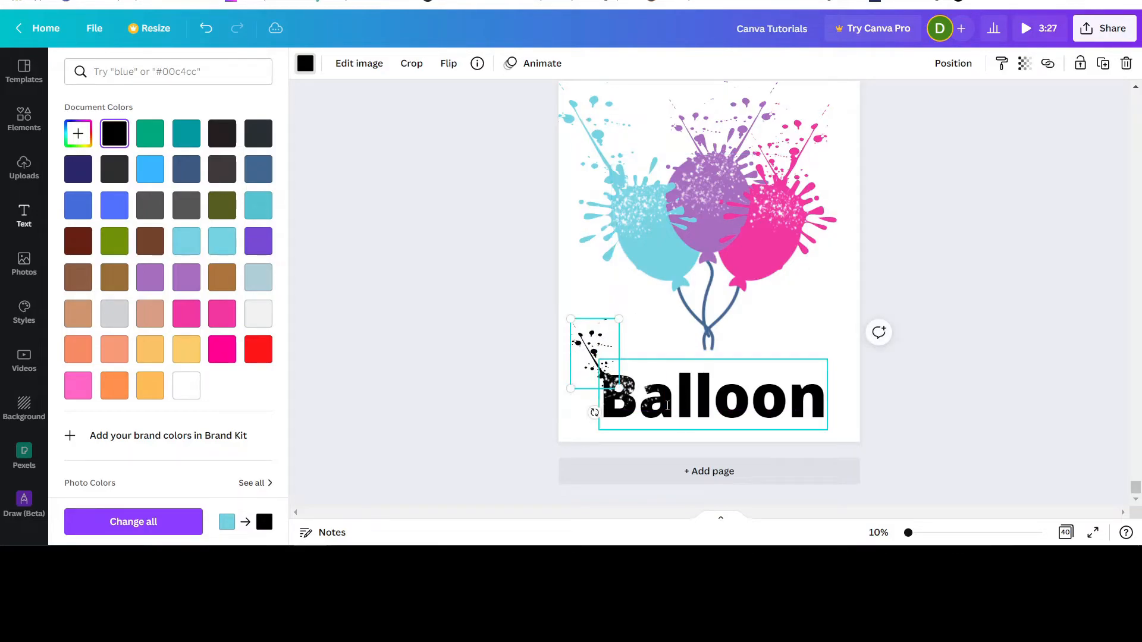
Step: Place another copy of the pink balloon's speckles over the upper edge of the letter B and recolour it black
click(784, 215)
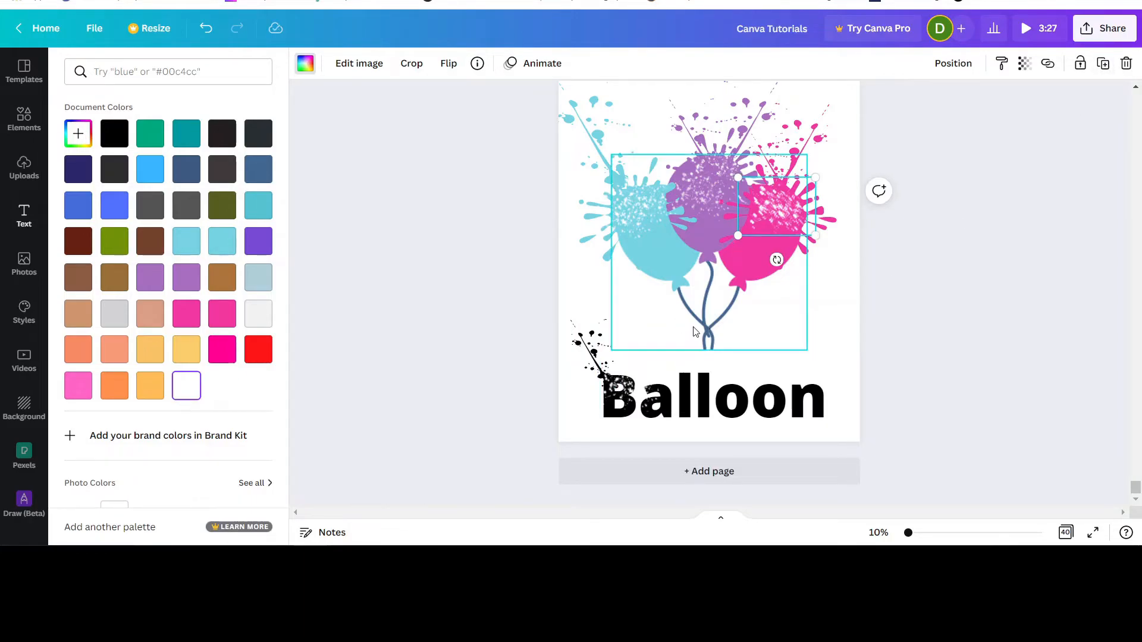
drag(783, 205, 629, 359)
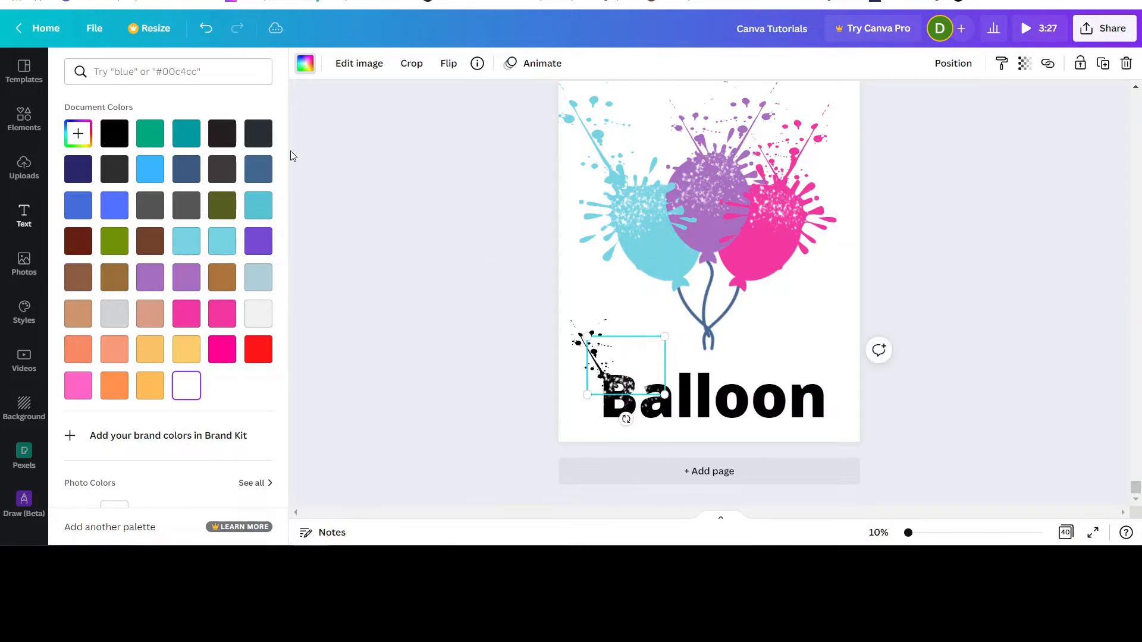
click(114, 133)
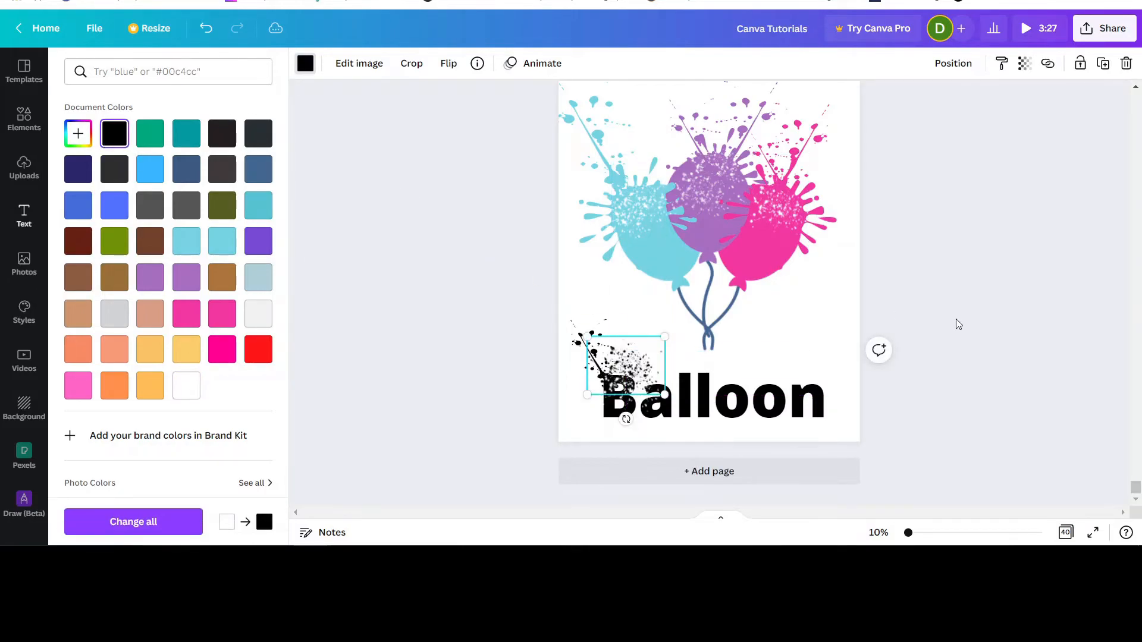
click(974, 252)
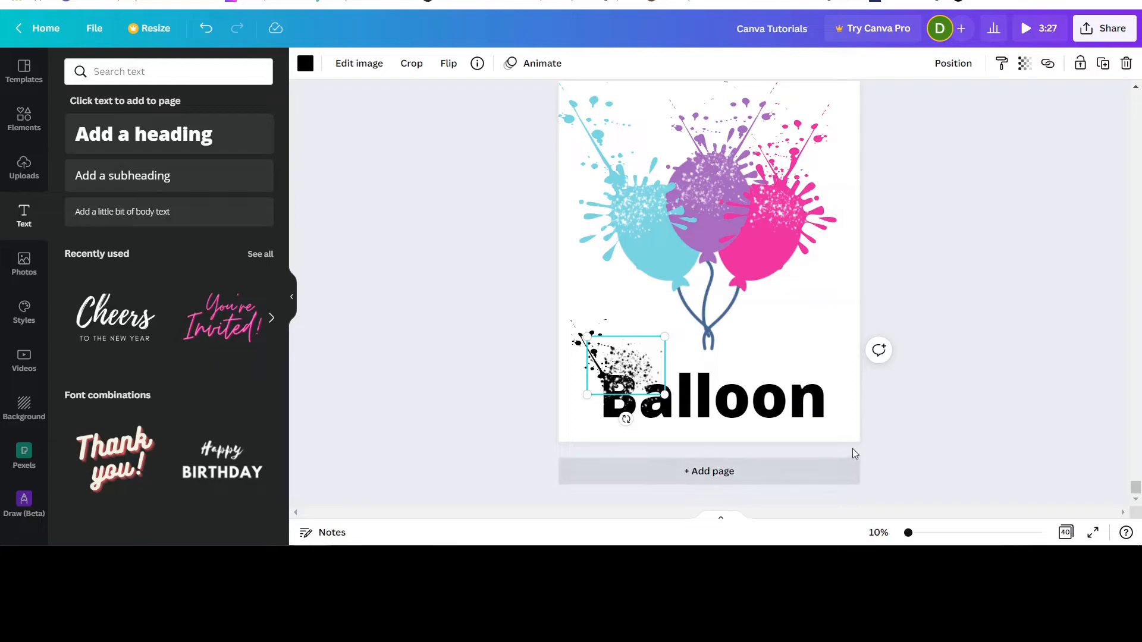
click(932, 399)
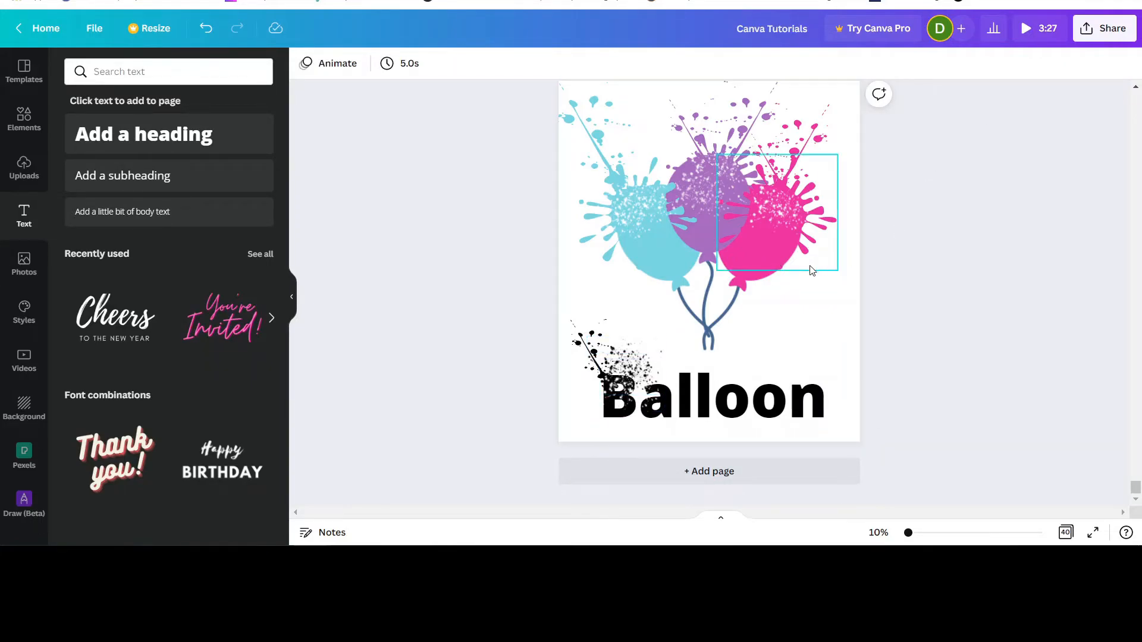
Step: Duplicate the pink balloon's white speckles again and lay the copy over the lower part of the letter B
click(774, 257)
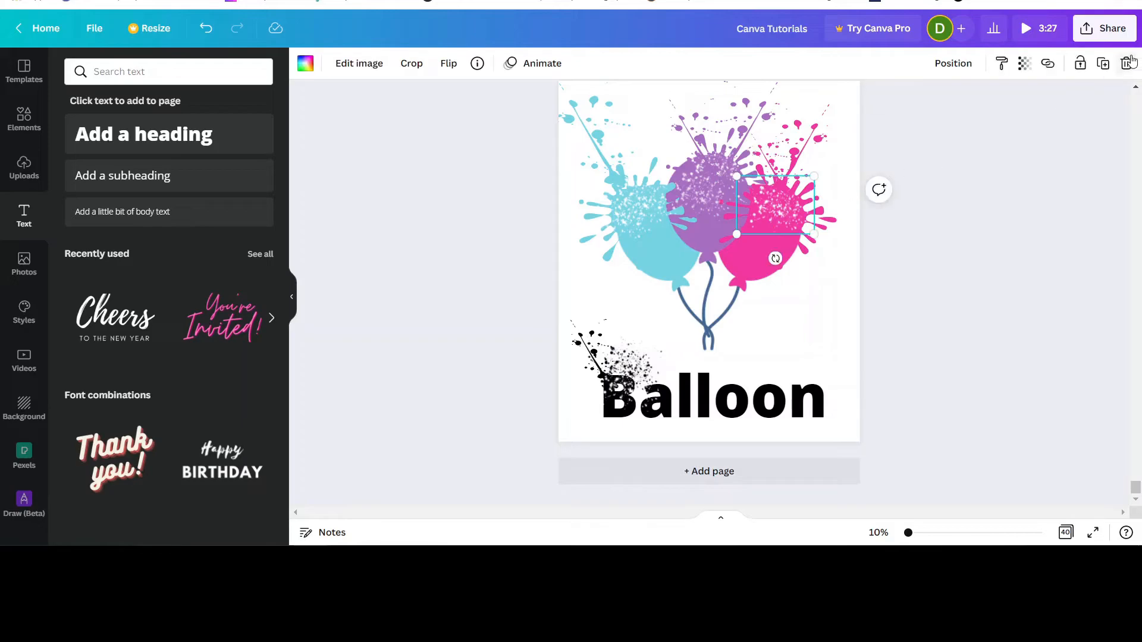
click(1103, 64)
drag(782, 207, 623, 393)
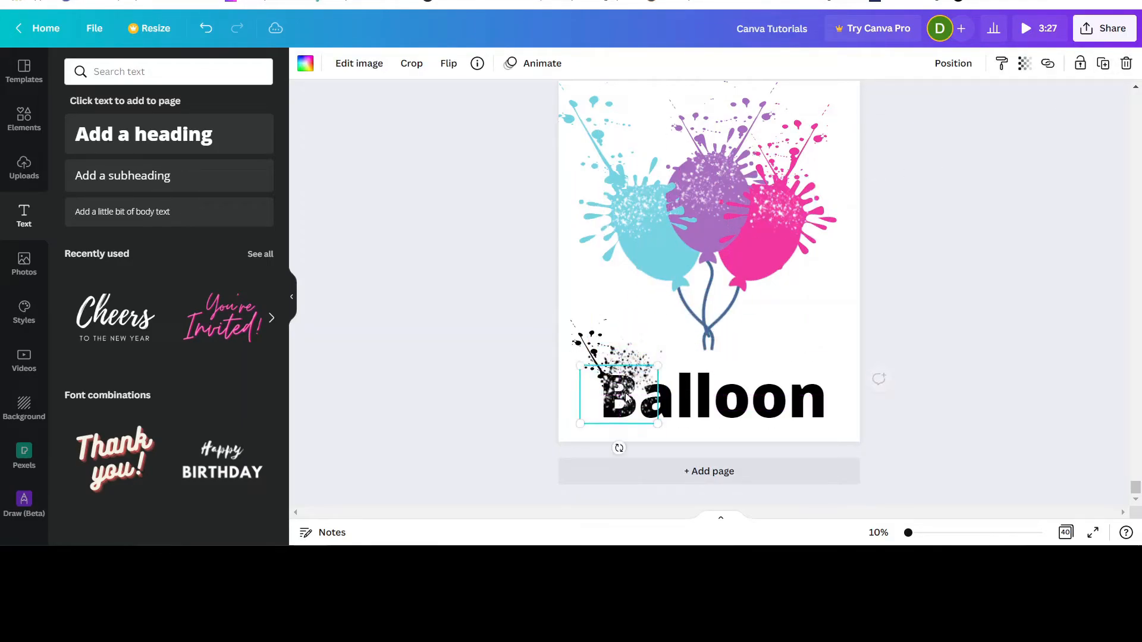
click(981, 320)
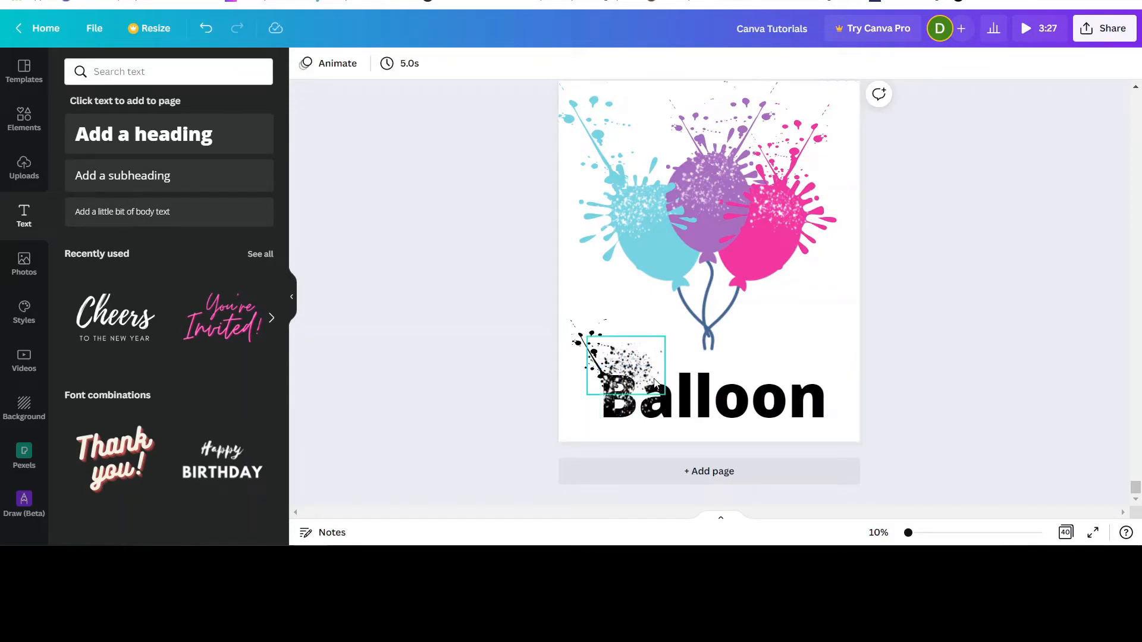
Step: Group the black streaky splatter, the black speckles and the white speckles at the letter B
click(589, 339)
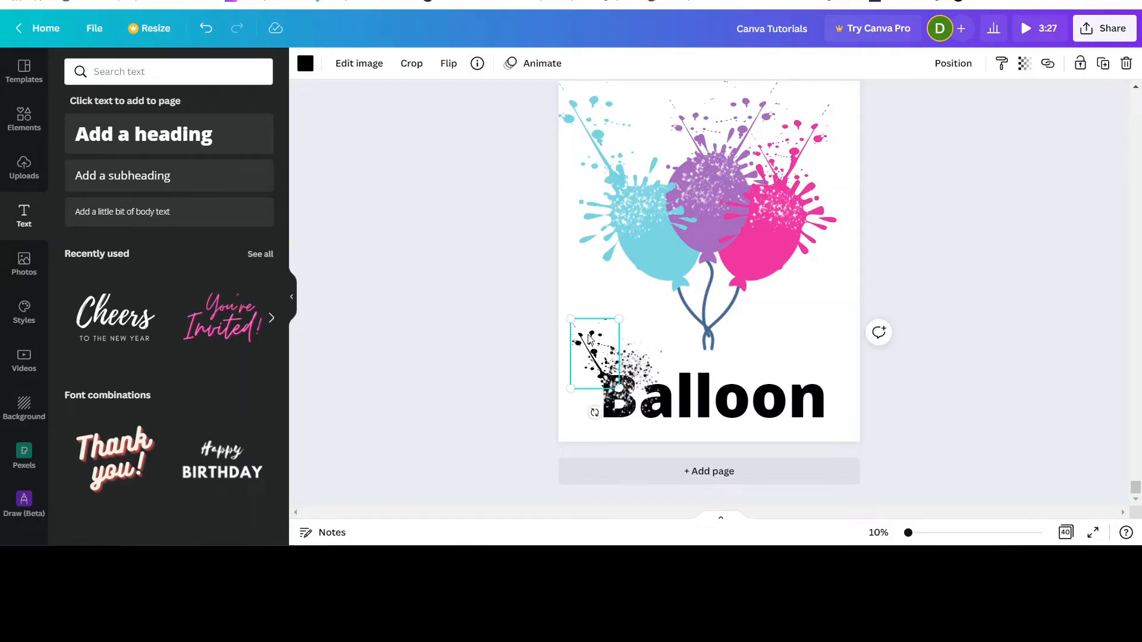
shift+click(640, 360)
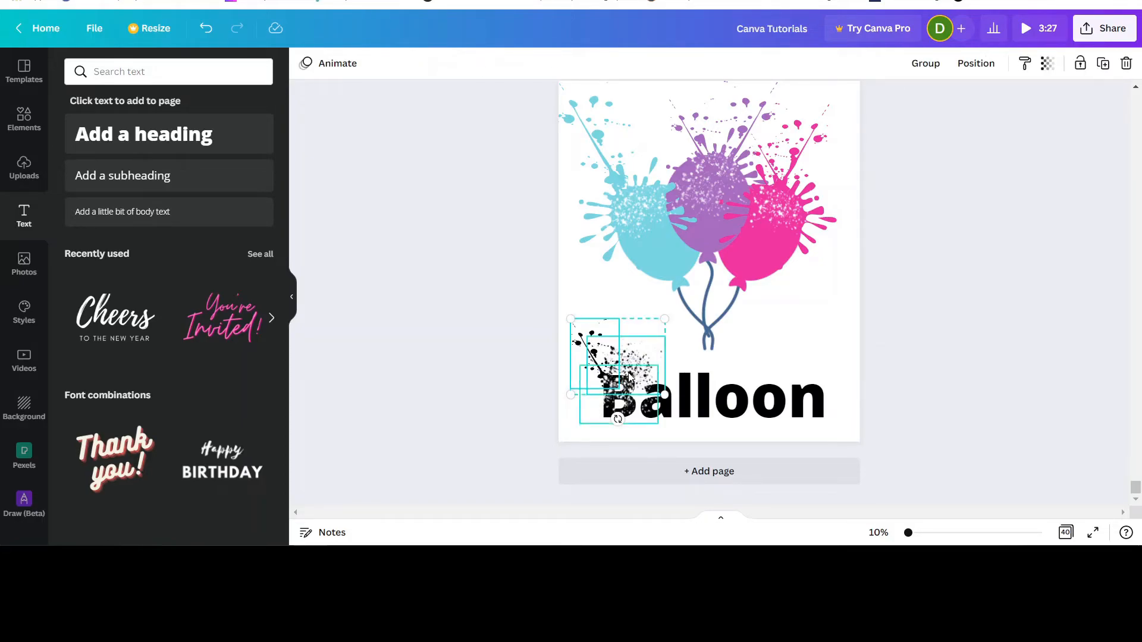
shift+click(625, 381)
click(910, 64)
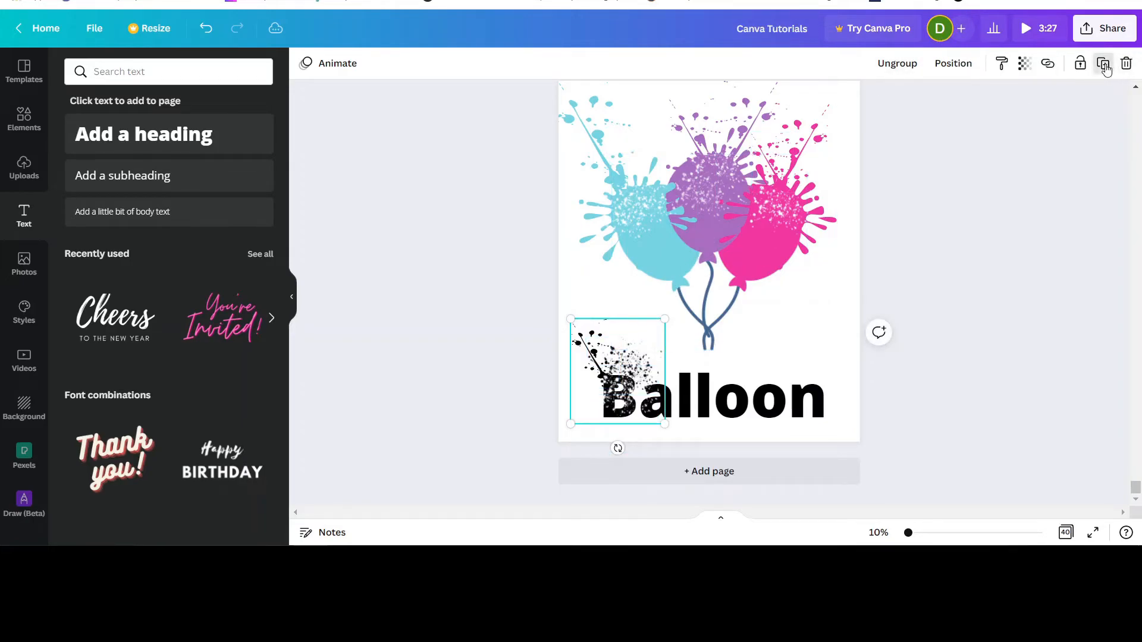
Step: Duplicate the splatter group, place the copy over the heading's final letters and ungroup it
click(1104, 64)
drag(633, 372, 787, 367)
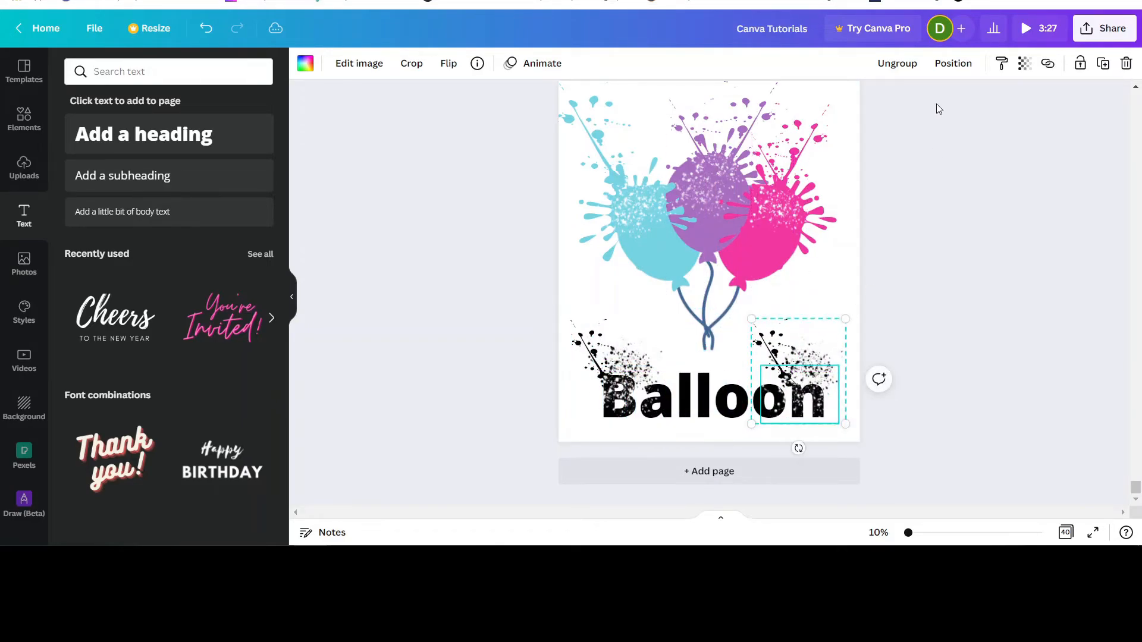
click(898, 64)
click(922, 237)
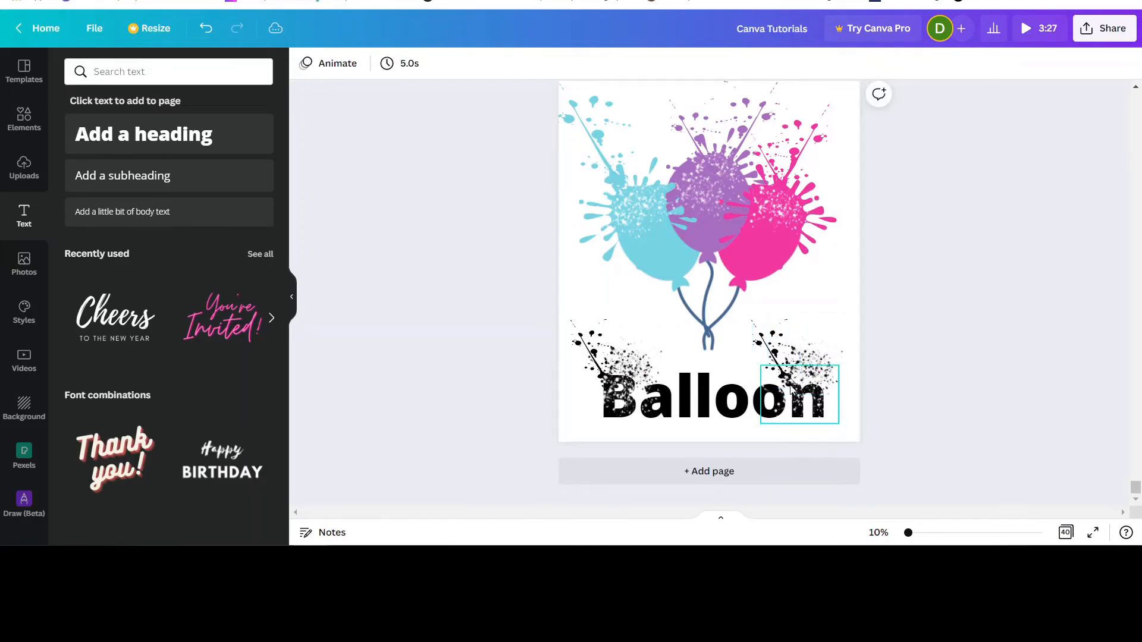
Step: Duplicate the black streaky splatter above the heading's final letters, flip the copy horizontally and rotate it counterclockwise
click(773, 352)
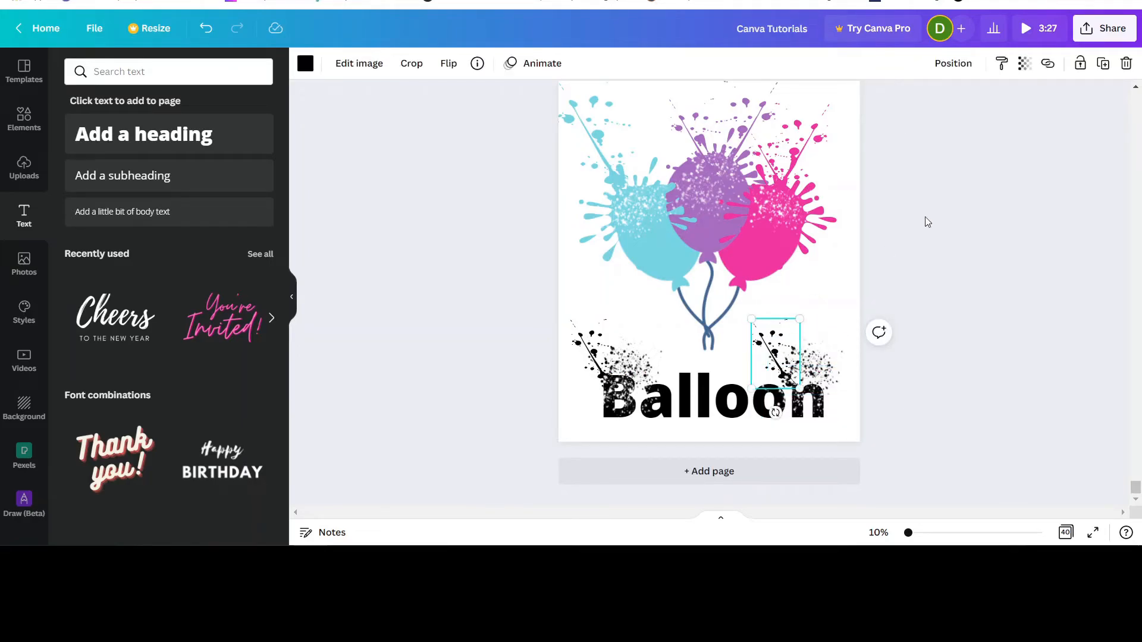
click(1104, 64)
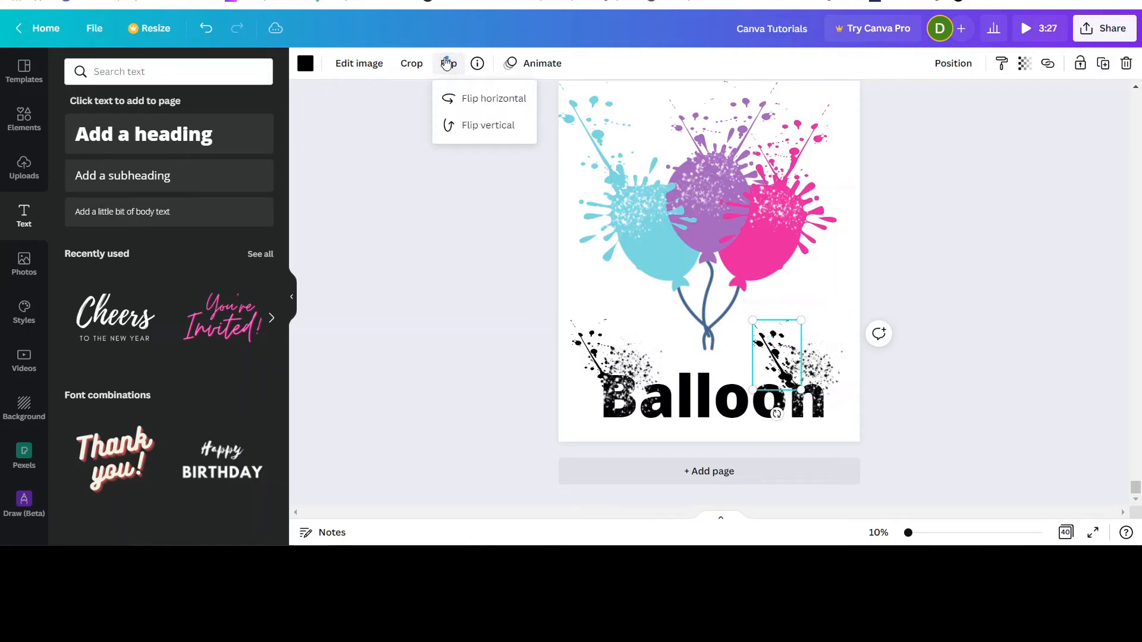
click(465, 98)
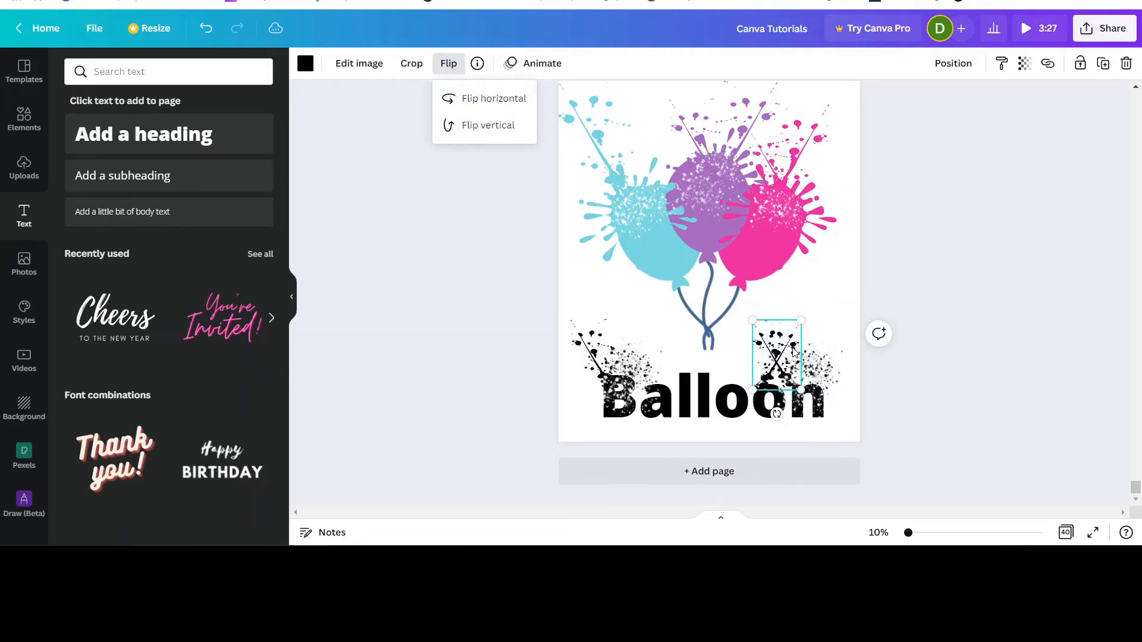
drag(777, 414, 805, 414)
drag(769, 321, 768, 324)
click(815, 364)
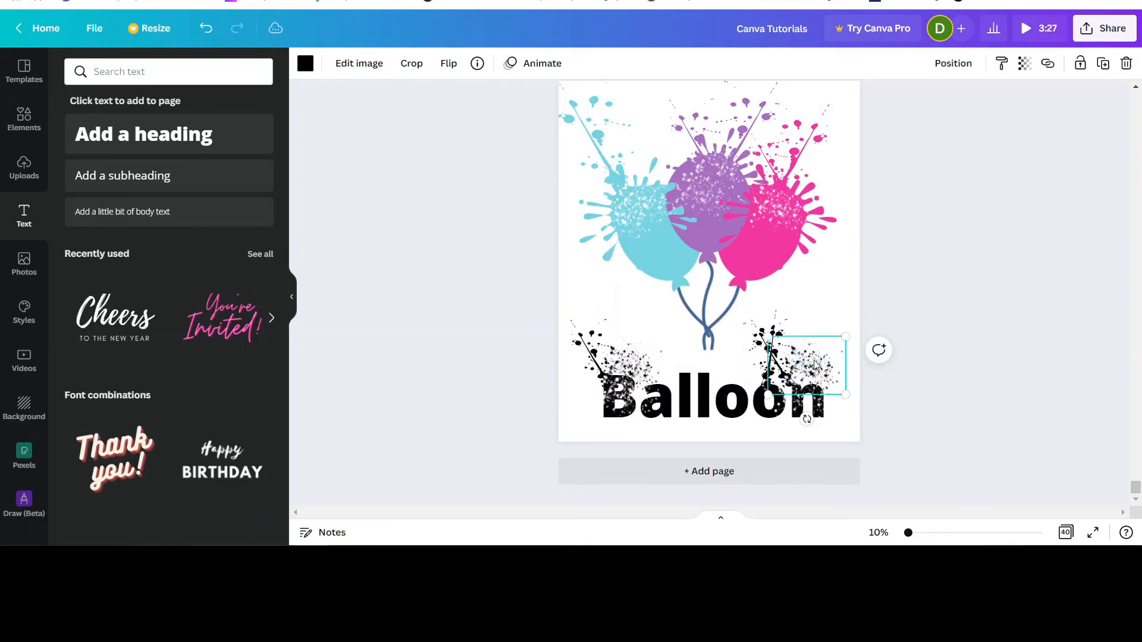
Step: Reposition the flipped black splatter above the heading's final letters and send it one layer backward
drag(770, 329, 751, 336)
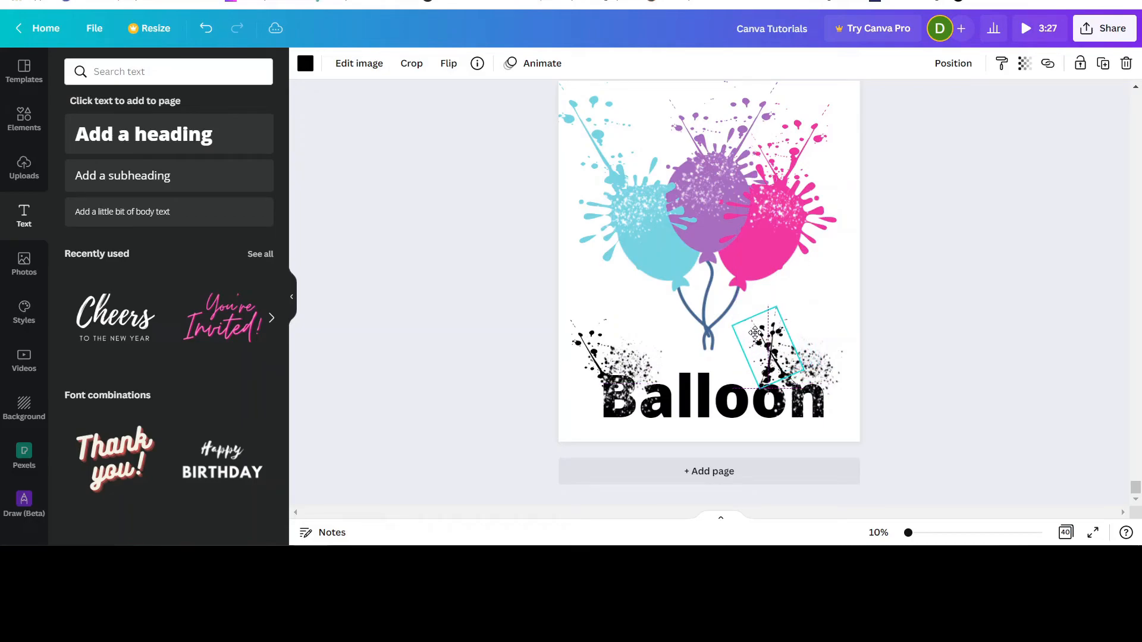
click(796, 391)
mouse_move(759, 338)
mouse_down()
mouse_move(742, 345)
mouse_move(813, 330)
mouse_move(760, 345)
mouse_move(772, 348)
mouse_up()
click(957, 64)
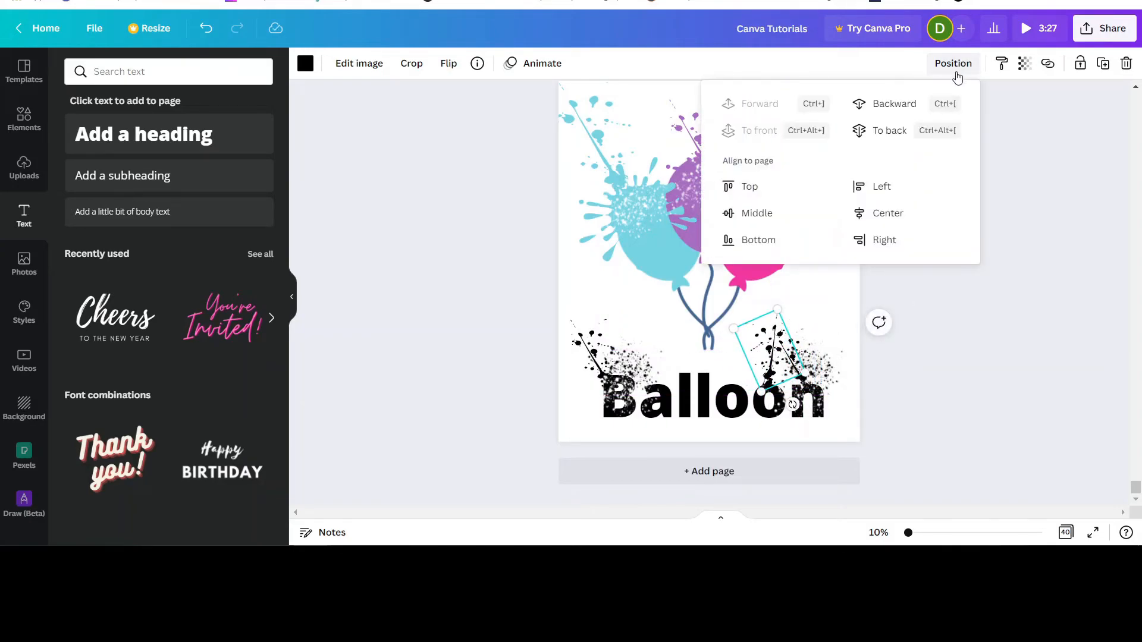
click(893, 104)
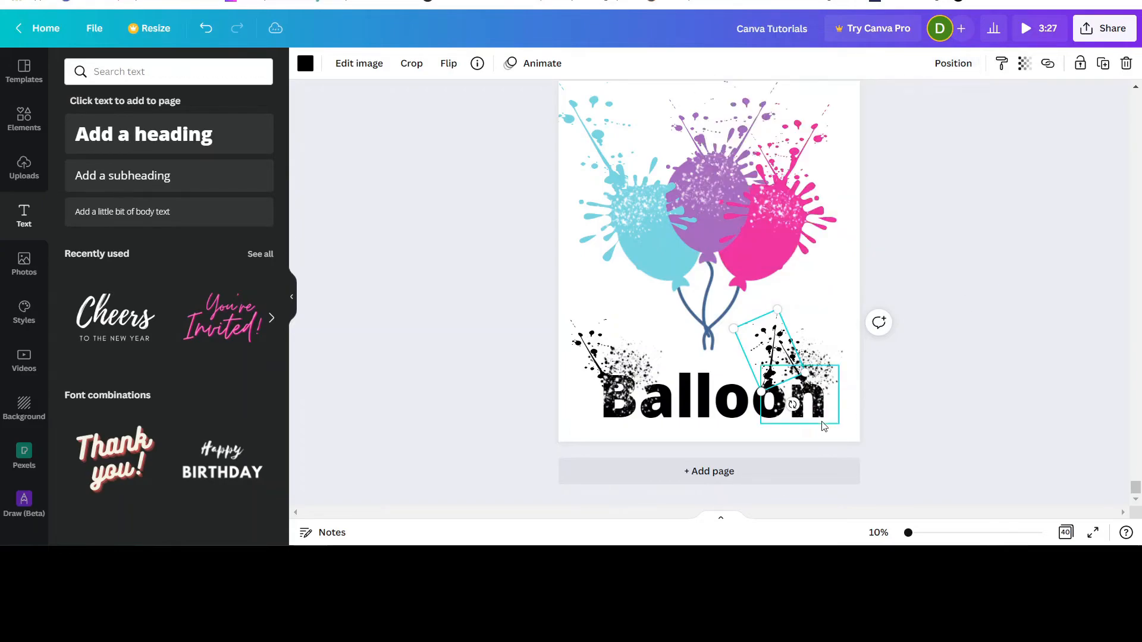
click(914, 400)
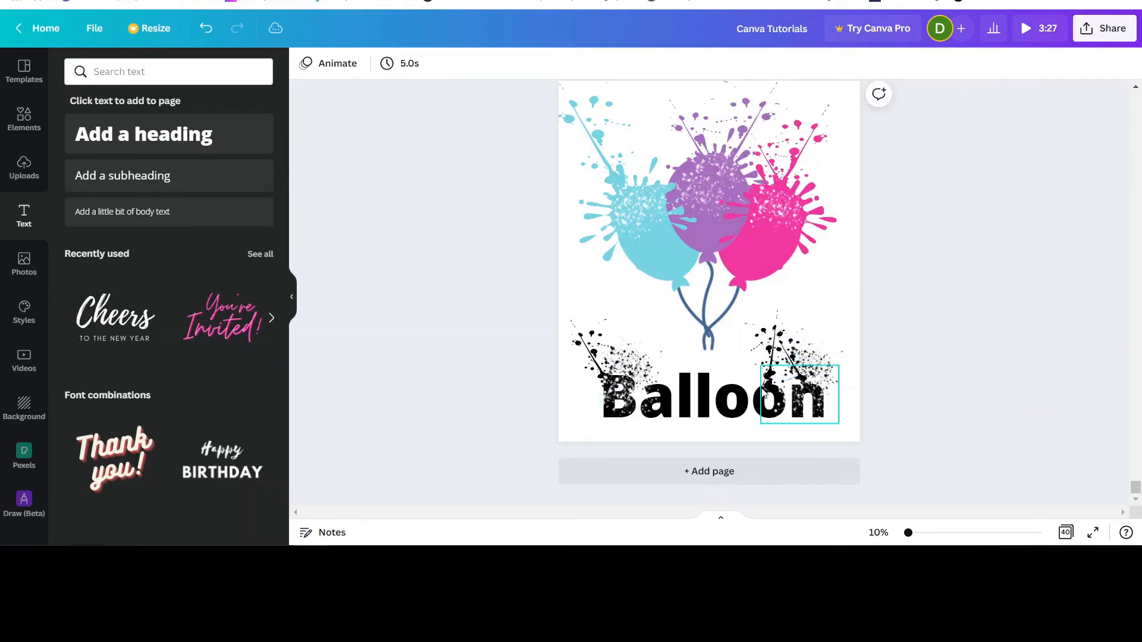
Step: Shrink the flipped black streaky splatter and shift the black speckles slightly right and down over the heading's final letters
click(790, 337)
click(807, 347)
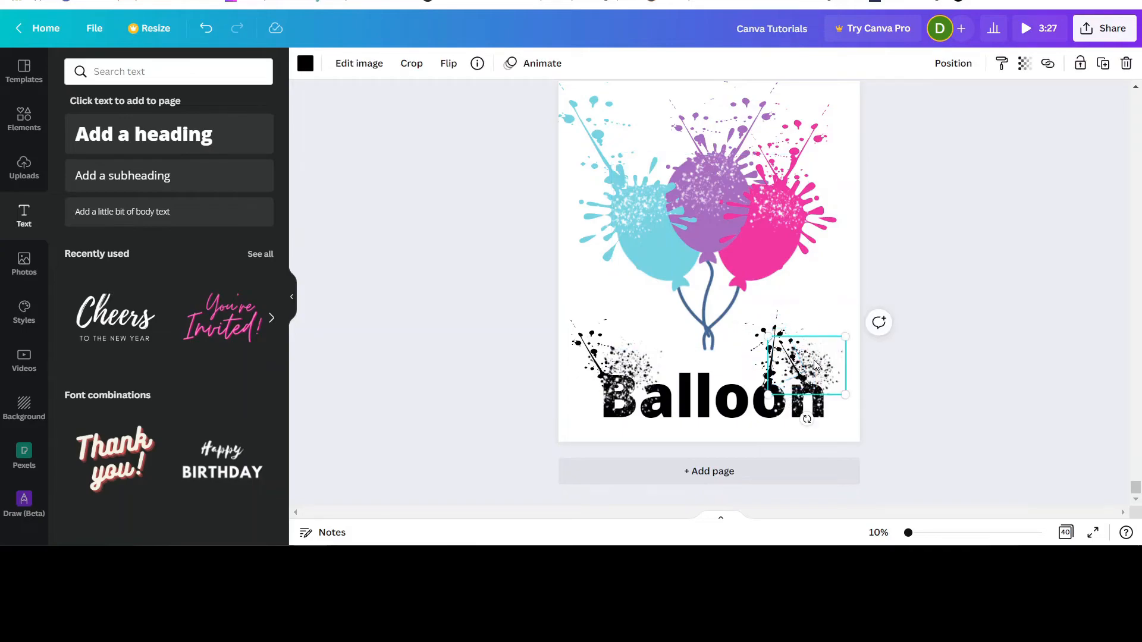
click(788, 339)
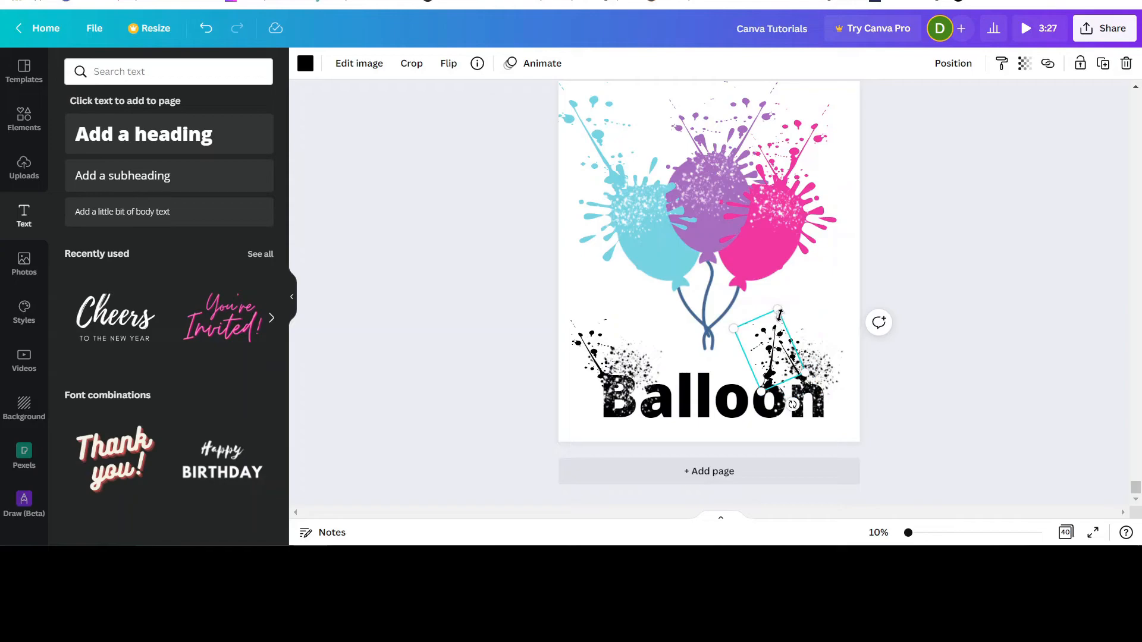
drag(780, 317, 756, 359)
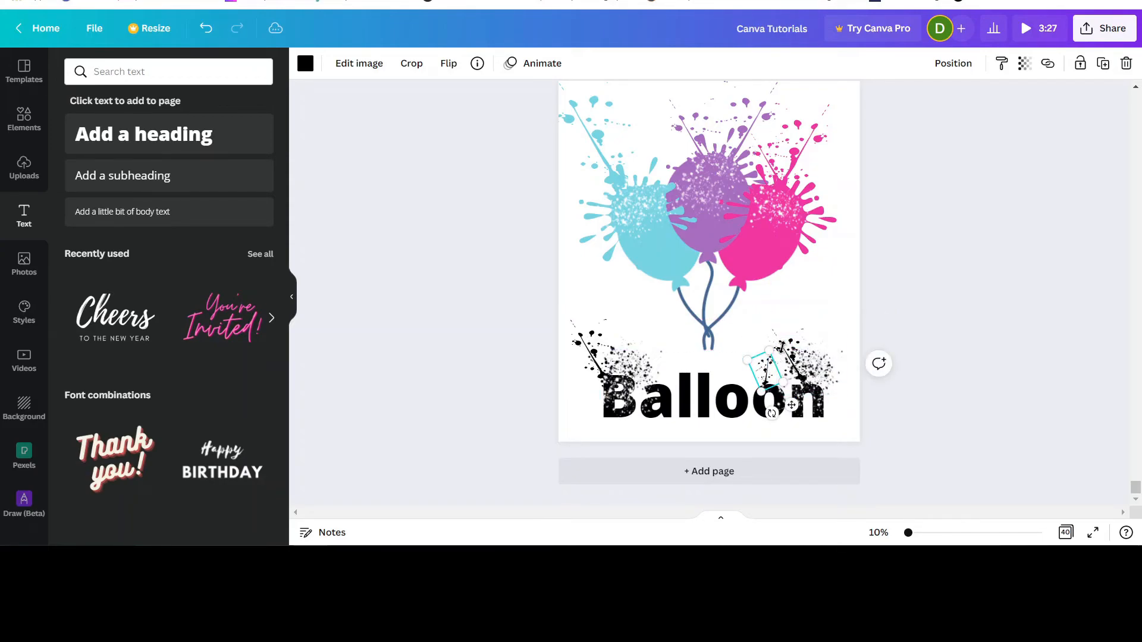
drag(788, 348, 805, 363)
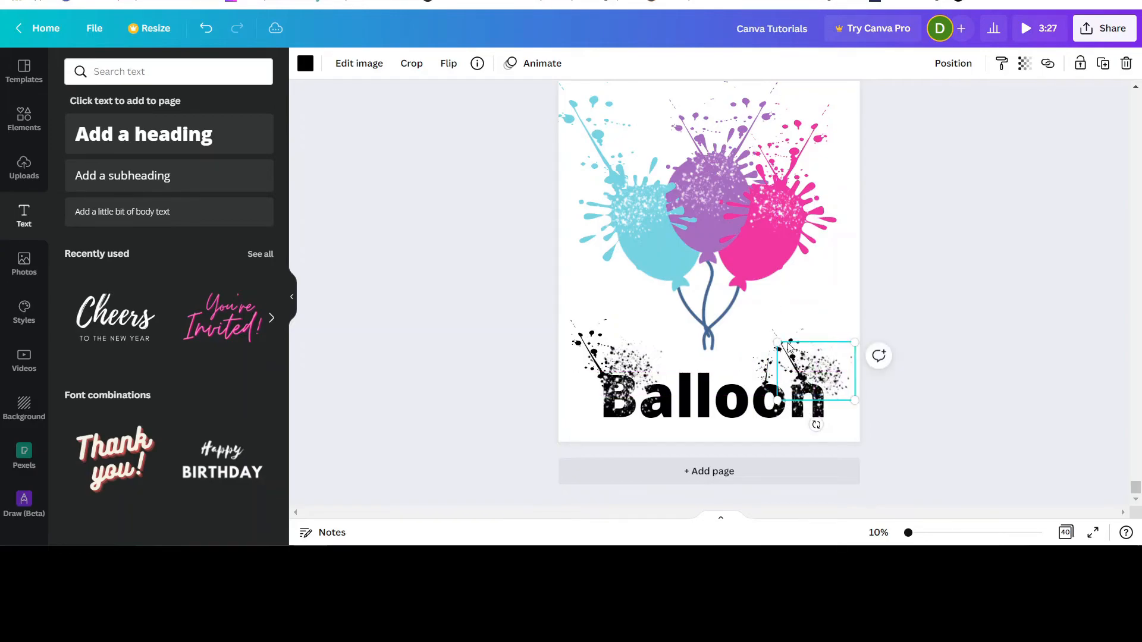
click(835, 314)
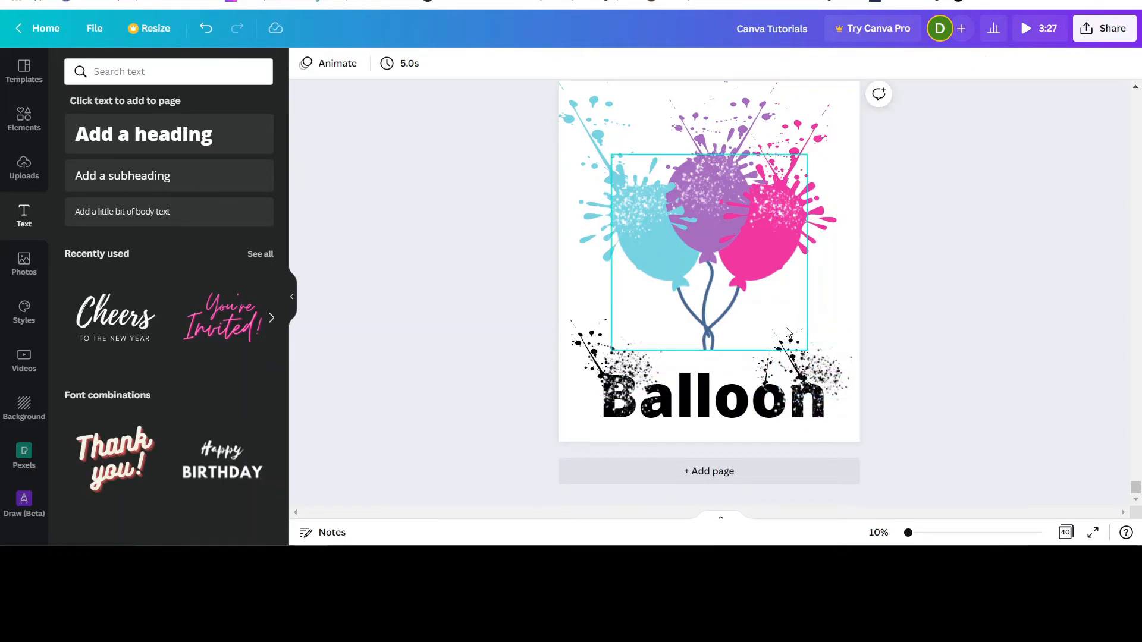
Step: Flip the other black streaky splatter horizontally, enlarge it and place it above the heading's final n
drag(786, 339, 798, 338)
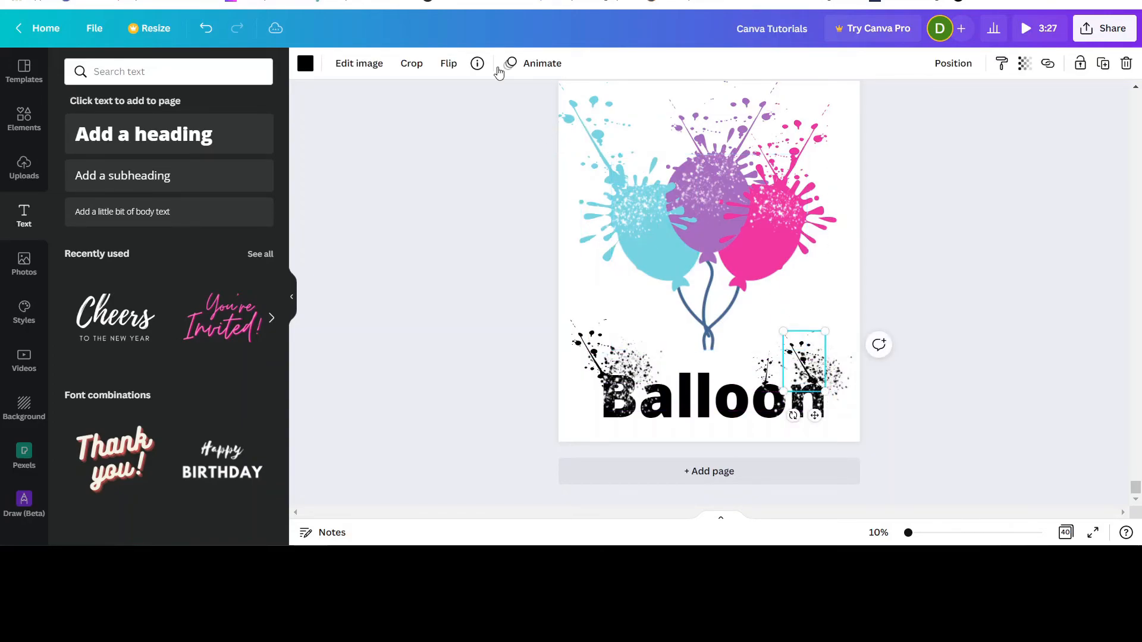
click(449, 64)
click(485, 98)
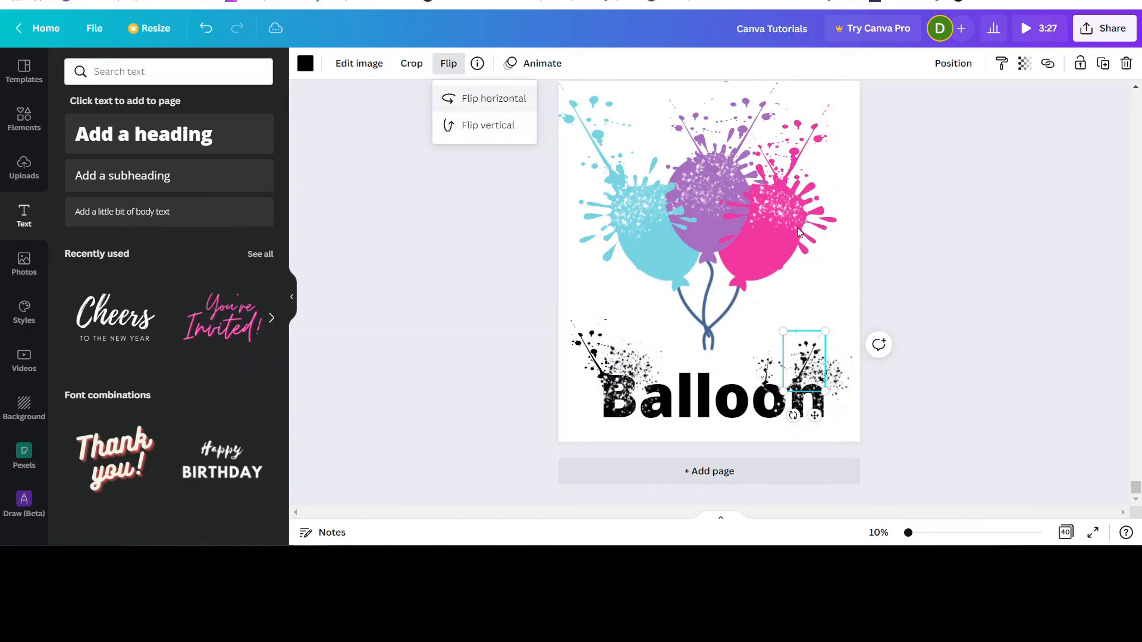
mouse_move(824, 336)
mouse_down()
mouse_move(833, 318)
mouse_move(835, 338)
mouse_up()
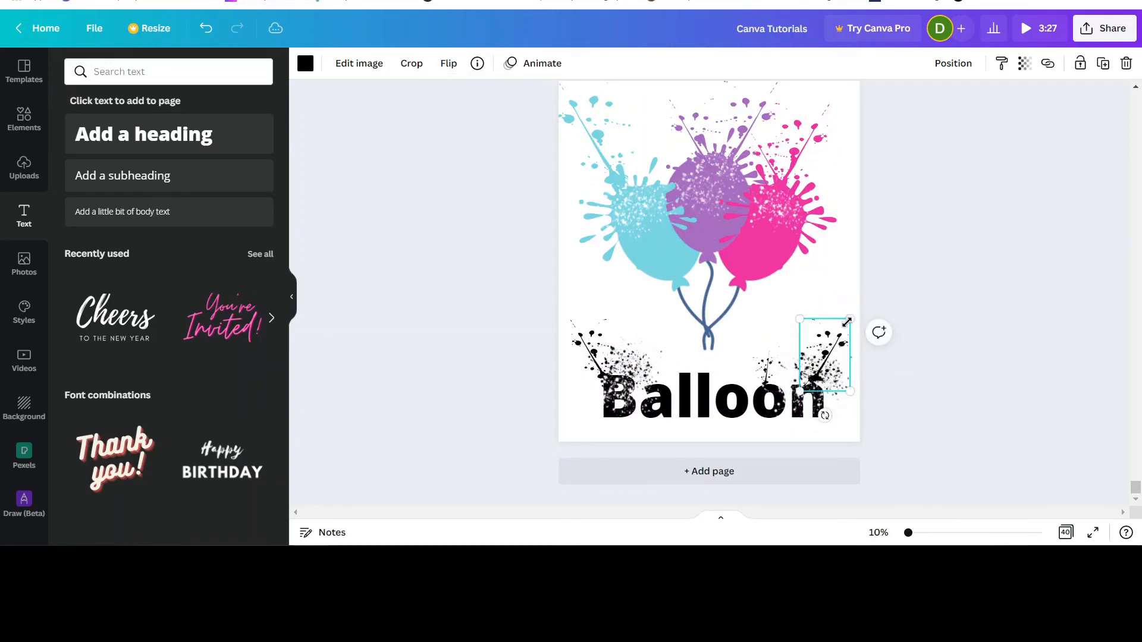
drag(825, 416, 834, 419)
Step: Enlarge the small flipped black splatter, rotate it and reposition it above the heading's last o
click(747, 334)
click(768, 378)
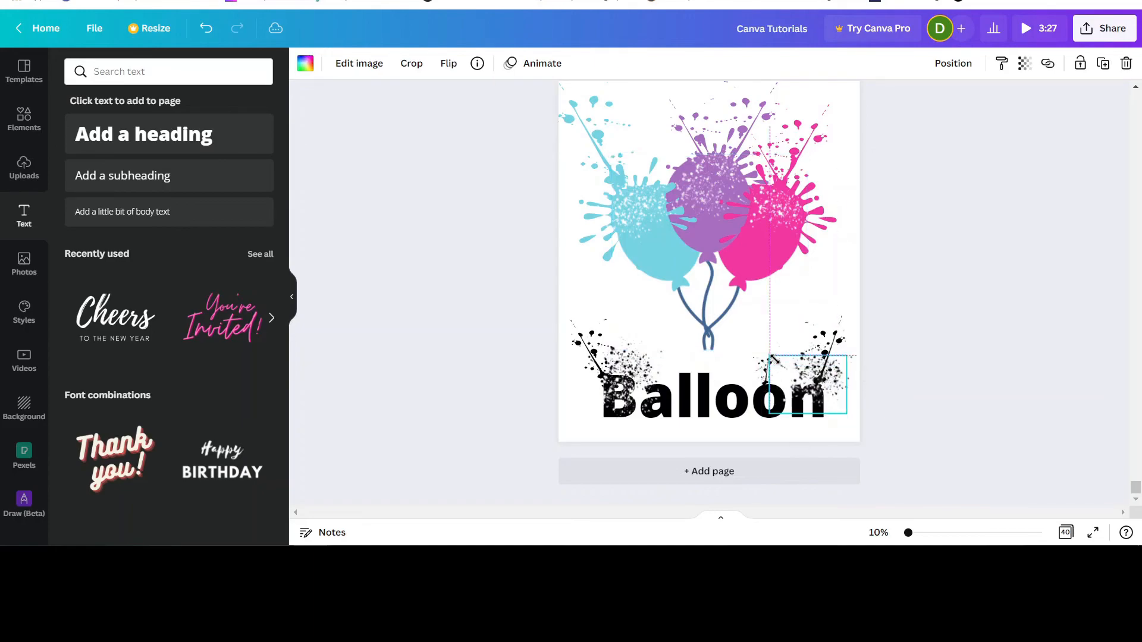
drag(754, 374, 802, 316)
drag(801, 406, 814, 398)
drag(770, 328, 760, 330)
Step: Copy the pink balloon's white speckles onto the heading's final letters and delete the extra black streaky splatter above the last o
click(762, 206)
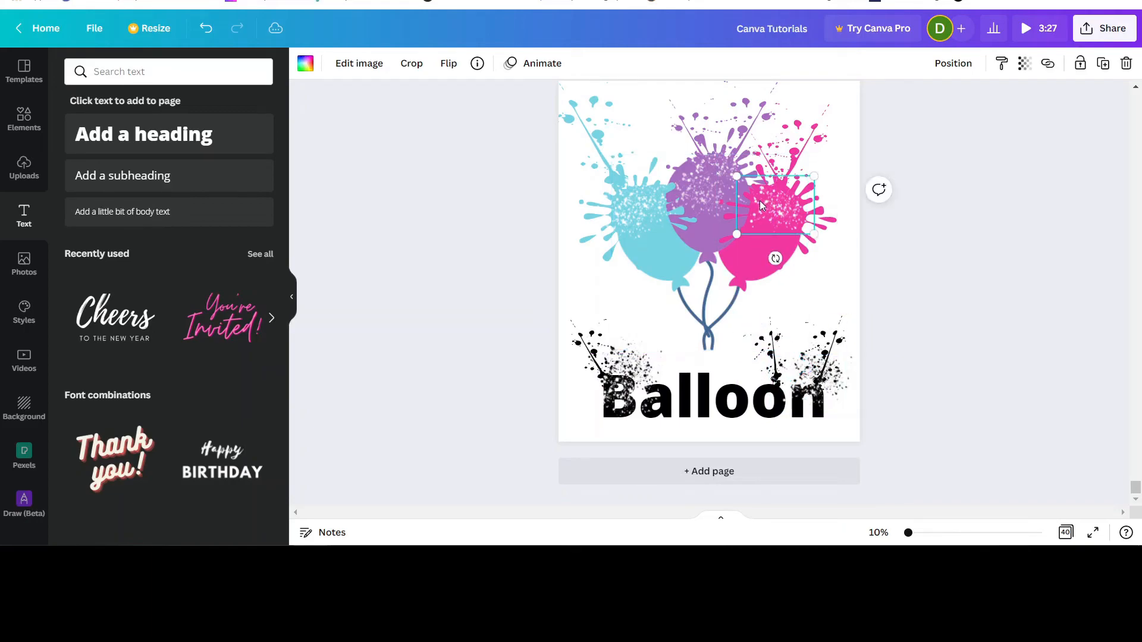
click(1103, 64)
drag(772, 216, 783, 391)
click(926, 320)
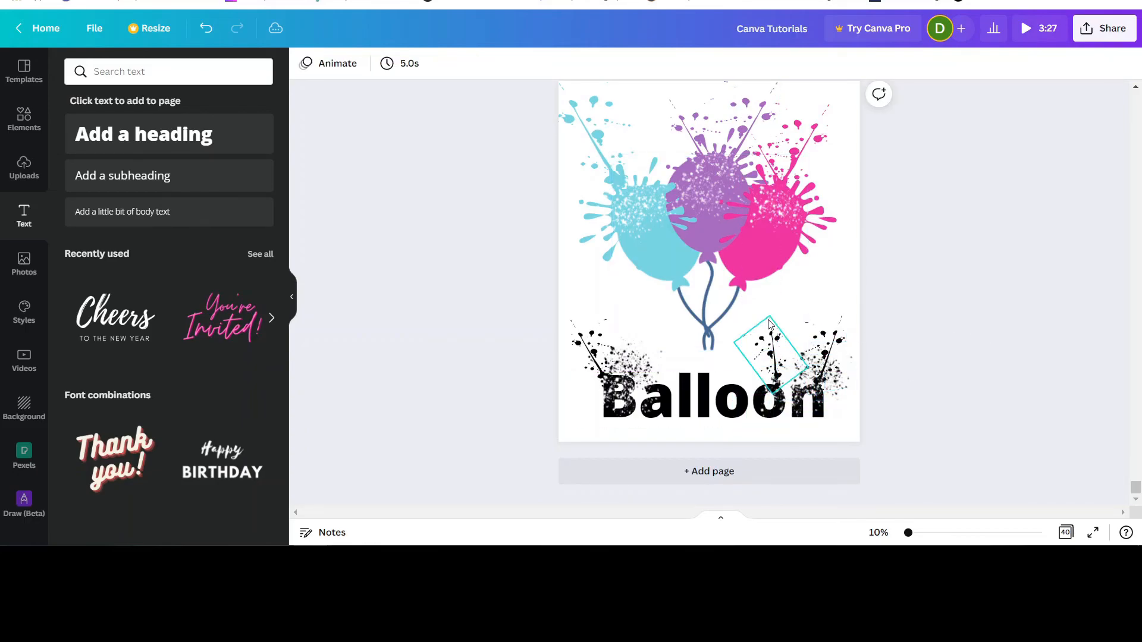
click(765, 342)
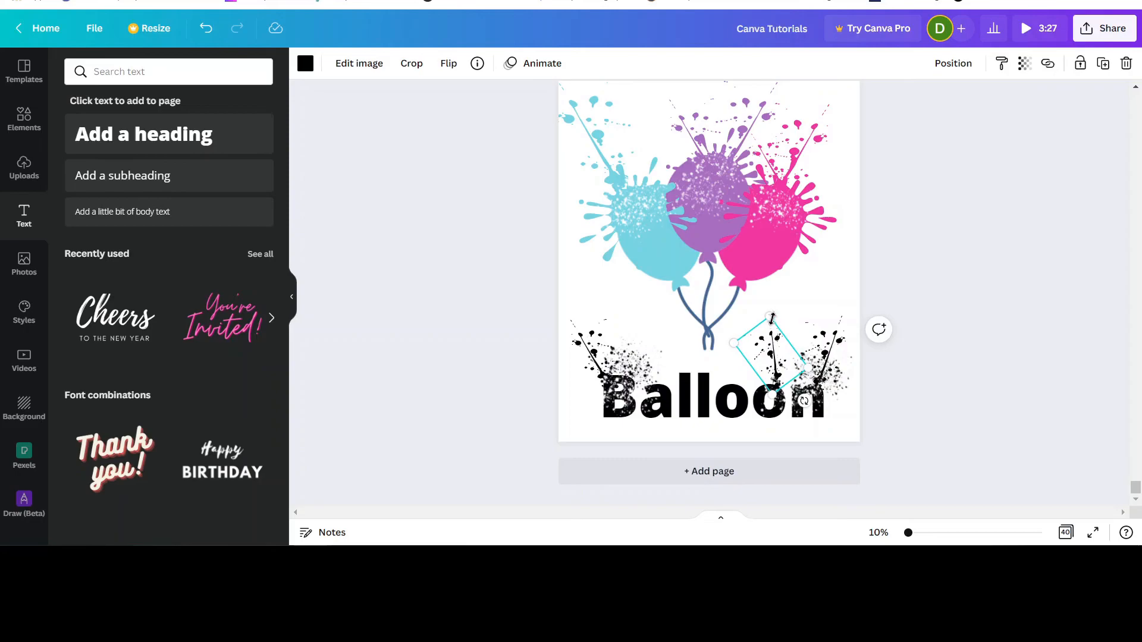
key(Delete)
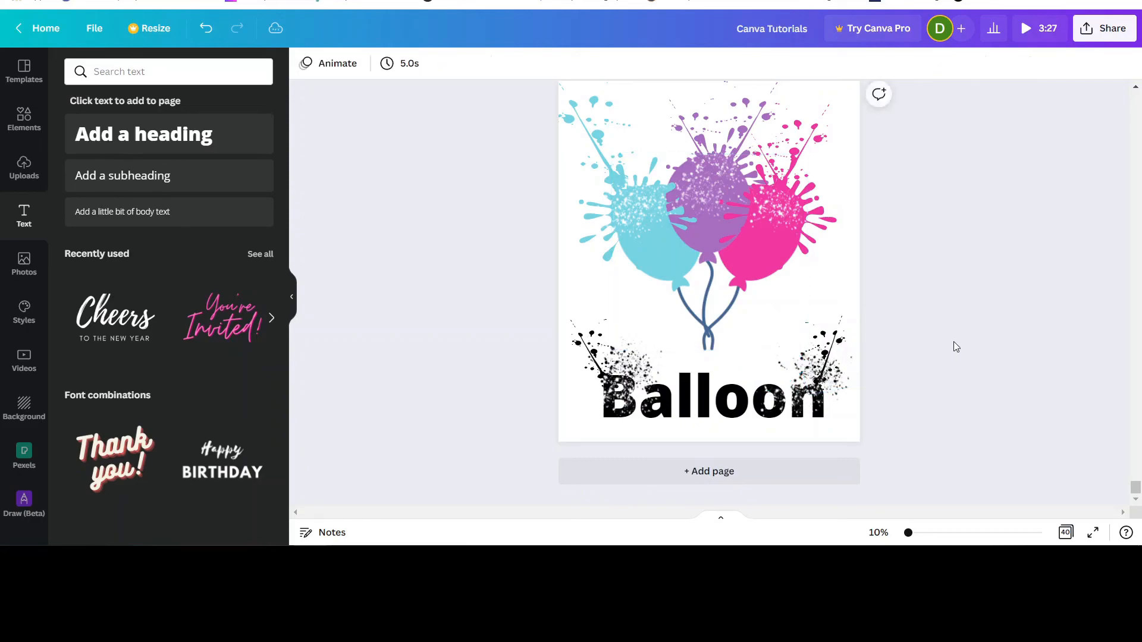
Step: Duplicate the pink balloon's white speckles, place the copy above the heading's final letters and recolour it black
click(782, 210)
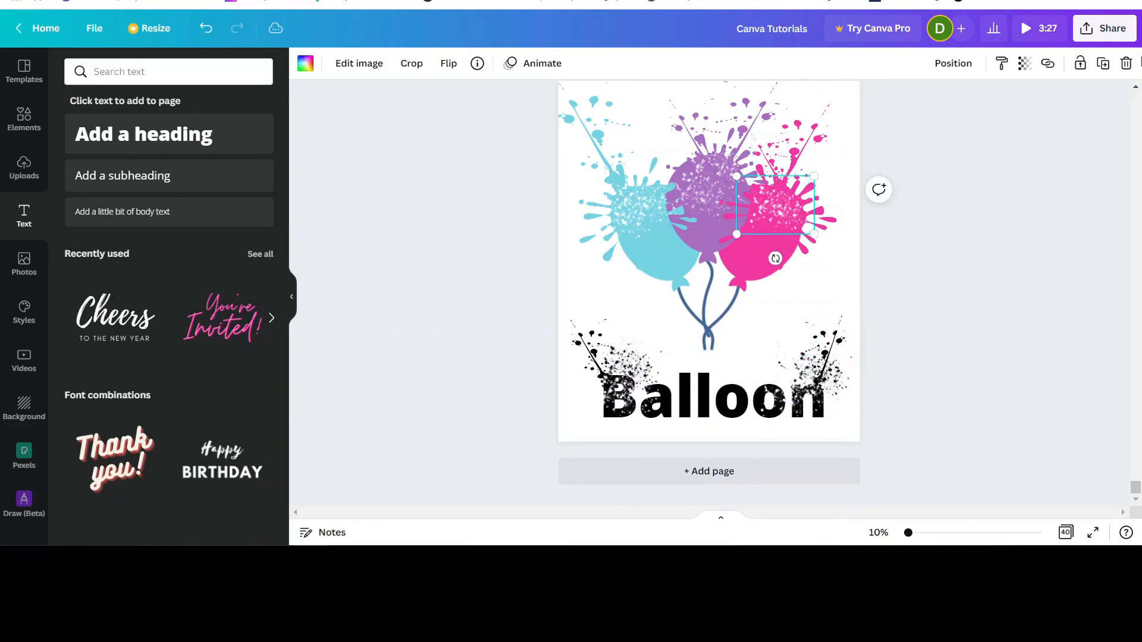
click(1104, 64)
drag(783, 206, 781, 359)
click(305, 63)
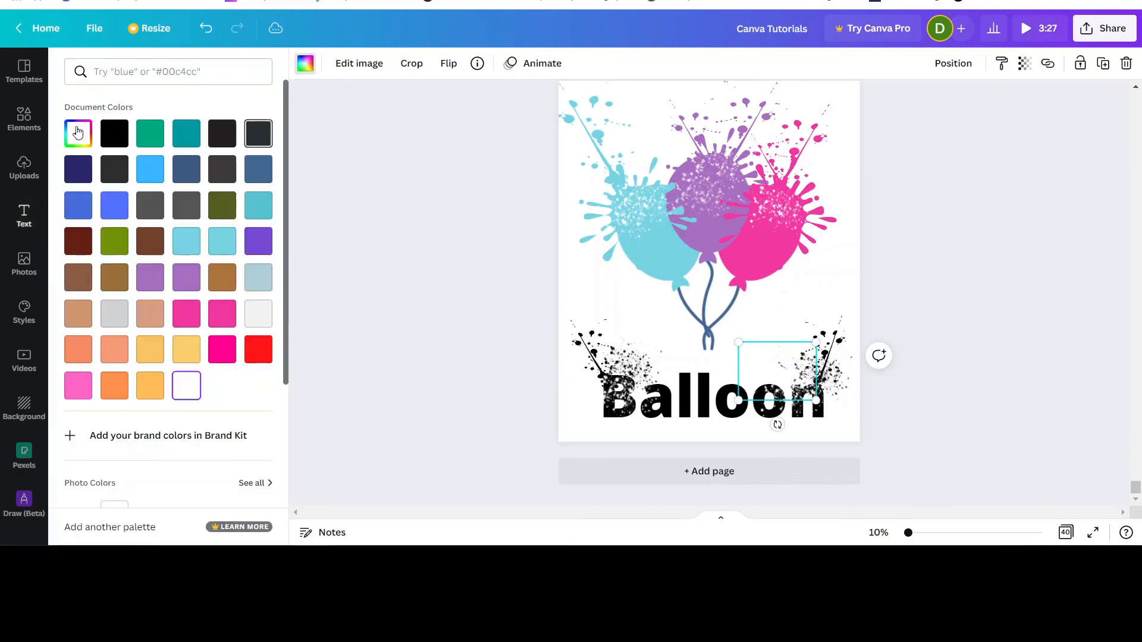
click(116, 136)
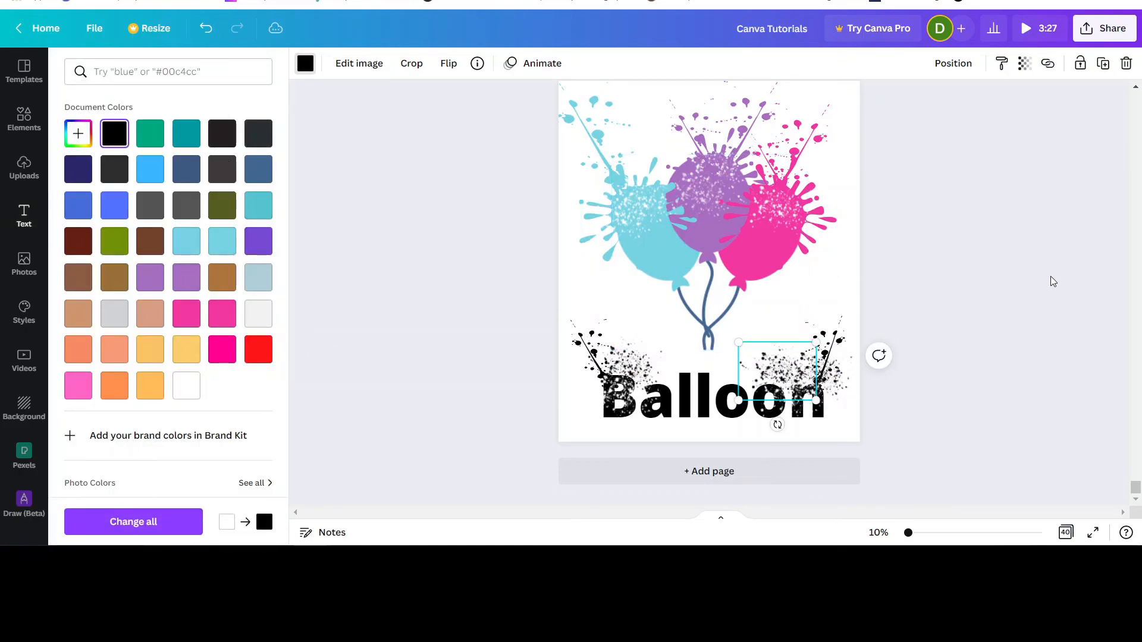
click(1027, 251)
click(970, 330)
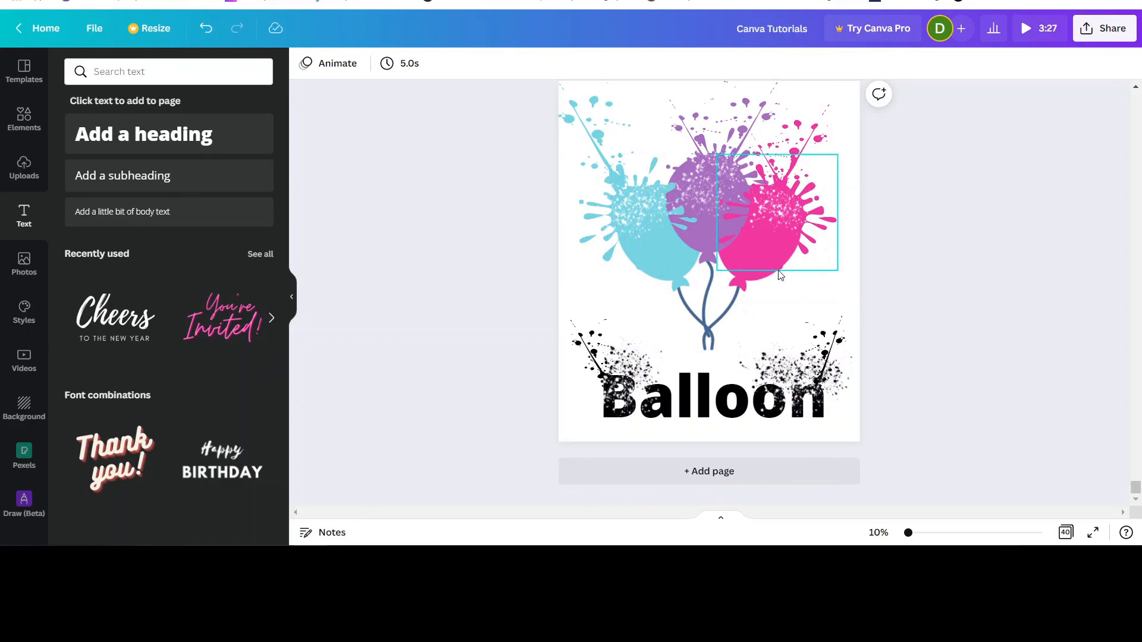
Step: Nudge the pink splatter on the pink balloon slightly to the left
drag(779, 265, 773, 263)
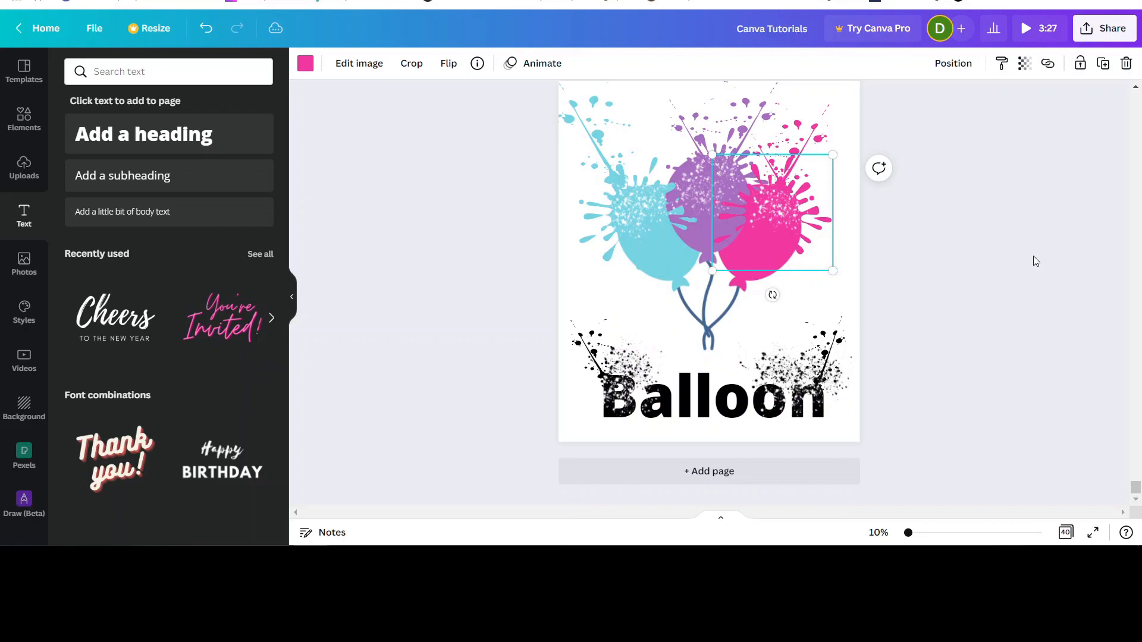
scroll(980, 341, up, 1)
scroll(980, 340, down, 1)
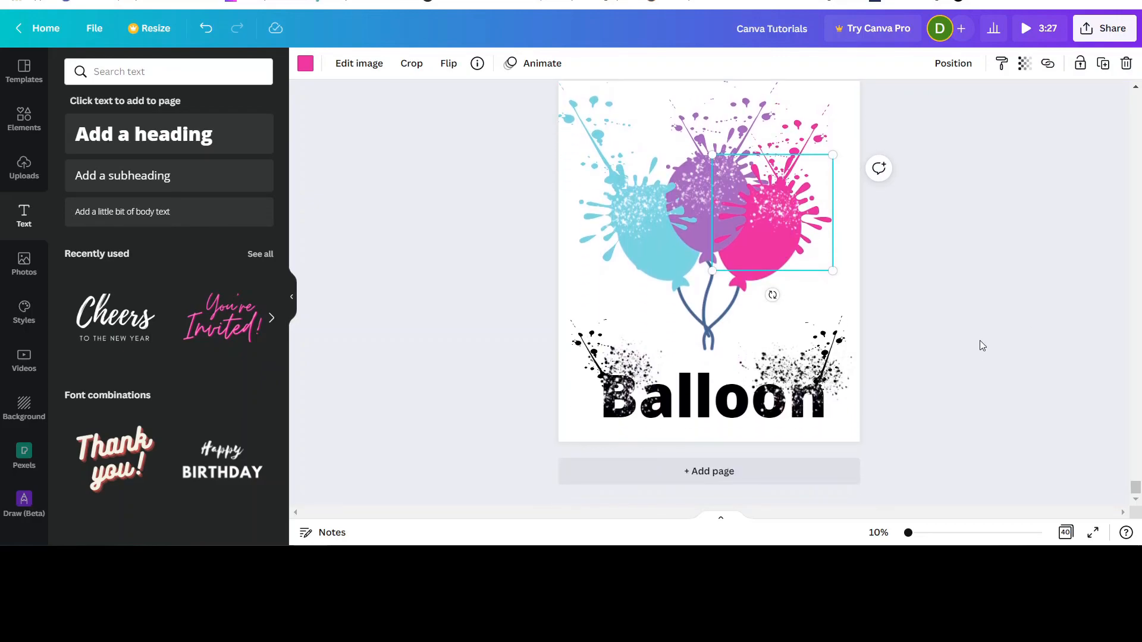